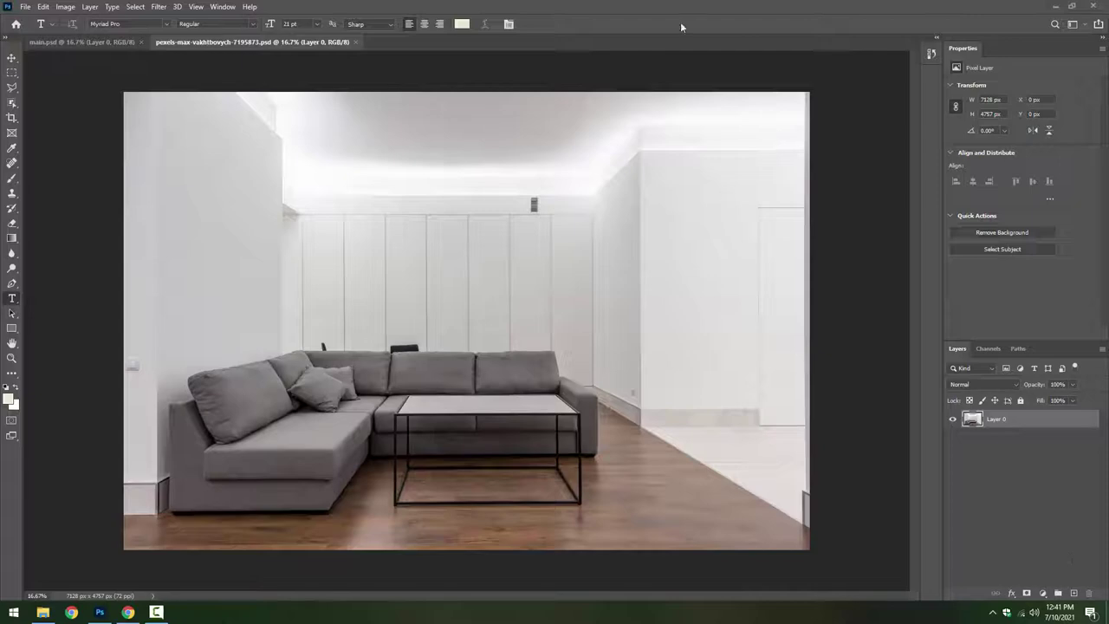
With the Pen tool zoomed in, start the path at the sofa arm's top corner.
key("p")
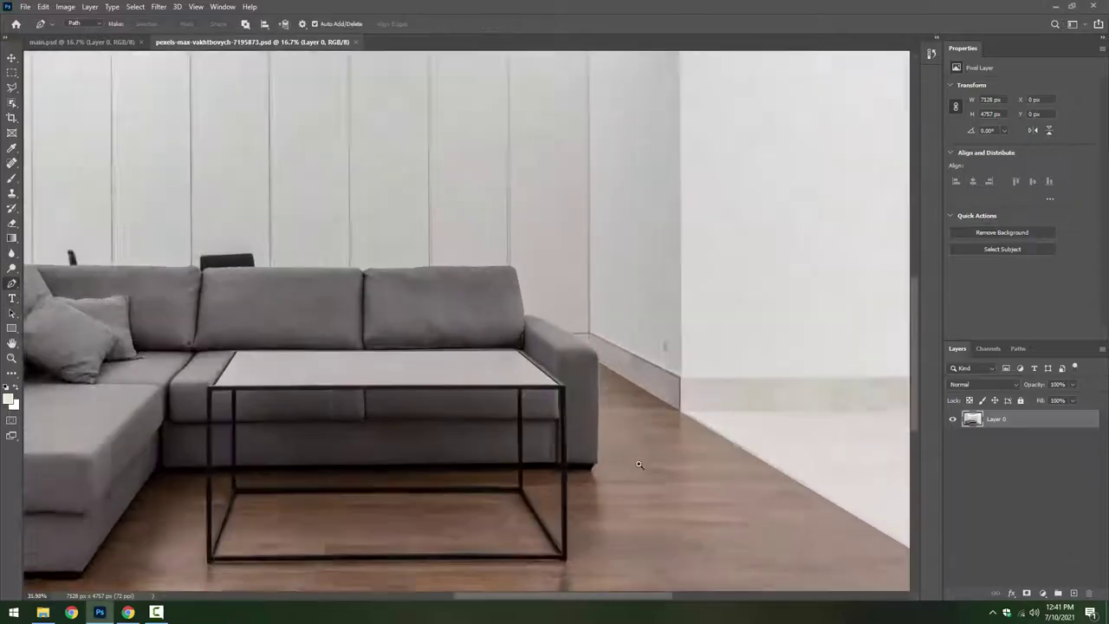
scroll(601, 451, "up", 5, "alt")
scroll(633, 333, "up", 5, "alt")
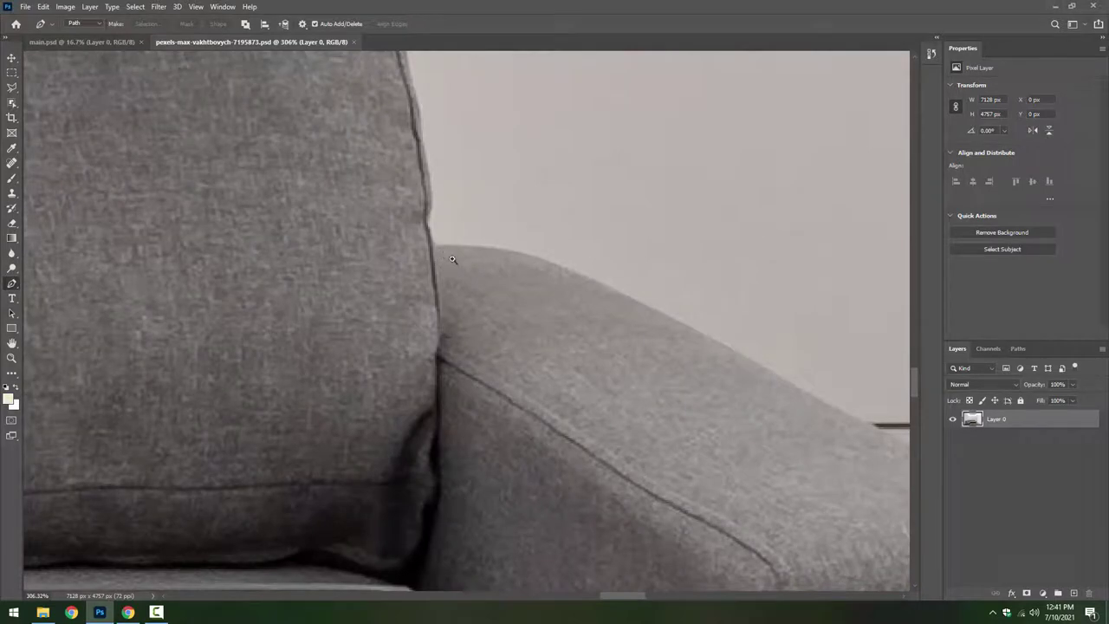
scroll(452, 259, "up", 1, "alt")
left_click(433, 244)
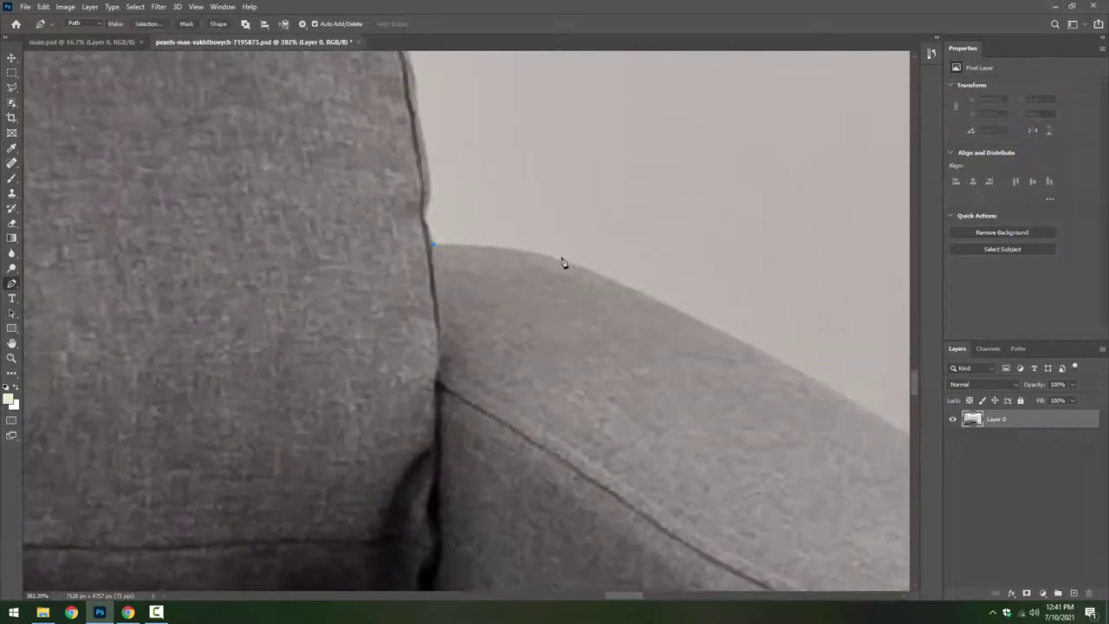
left_click_drag(566, 260, 606, 274)
Trace the path along the sloping edge of the sofa's right arm.
scroll(606, 276, "down", 3)
scroll(563, 265, "right", 5)
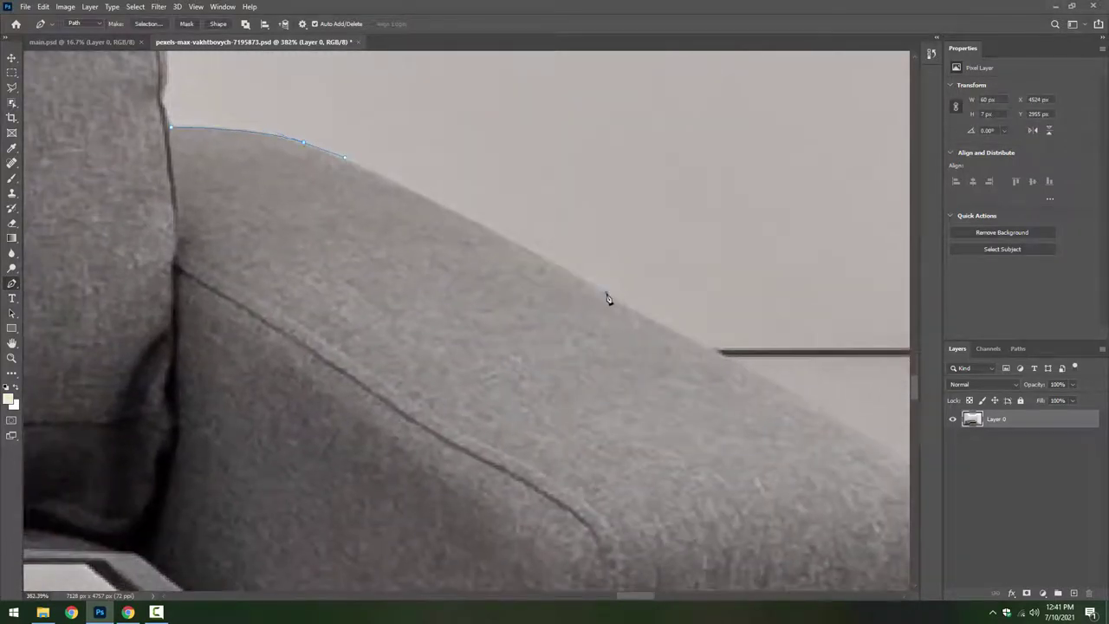
left_click(661, 325)
left_click_drag(750, 388, 377, 253)
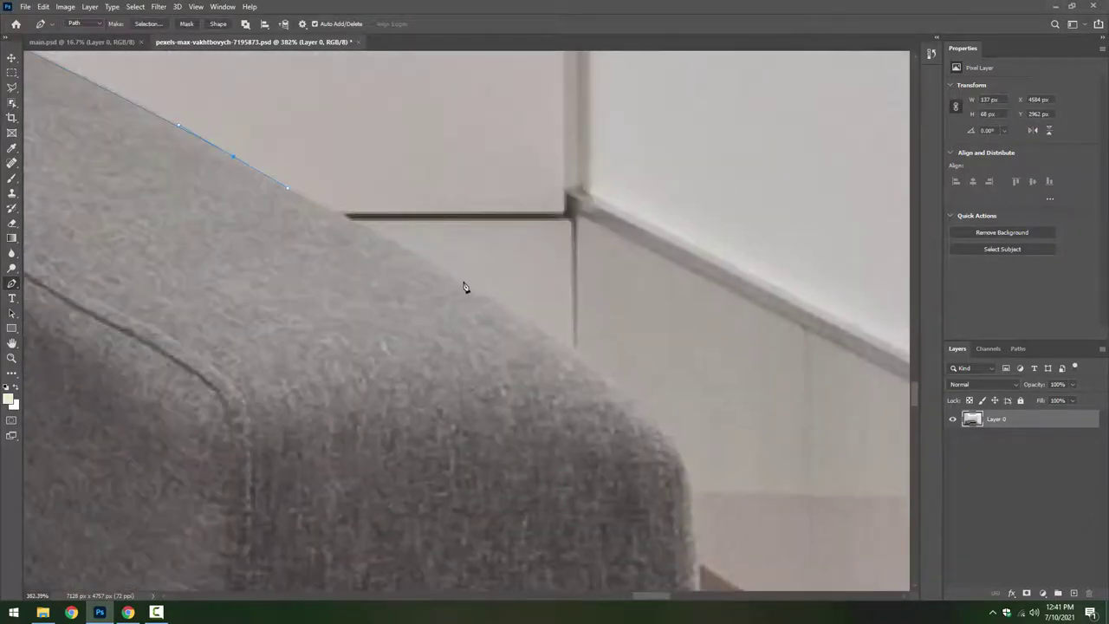
mouse_move(464, 287)
left_mouse_down()
mouse_move(507, 303)
mouse_move(408, 215)
left_mouse_up()
scroll(498, 300, "down", 3)
scroll(472, 286, "right", 3)
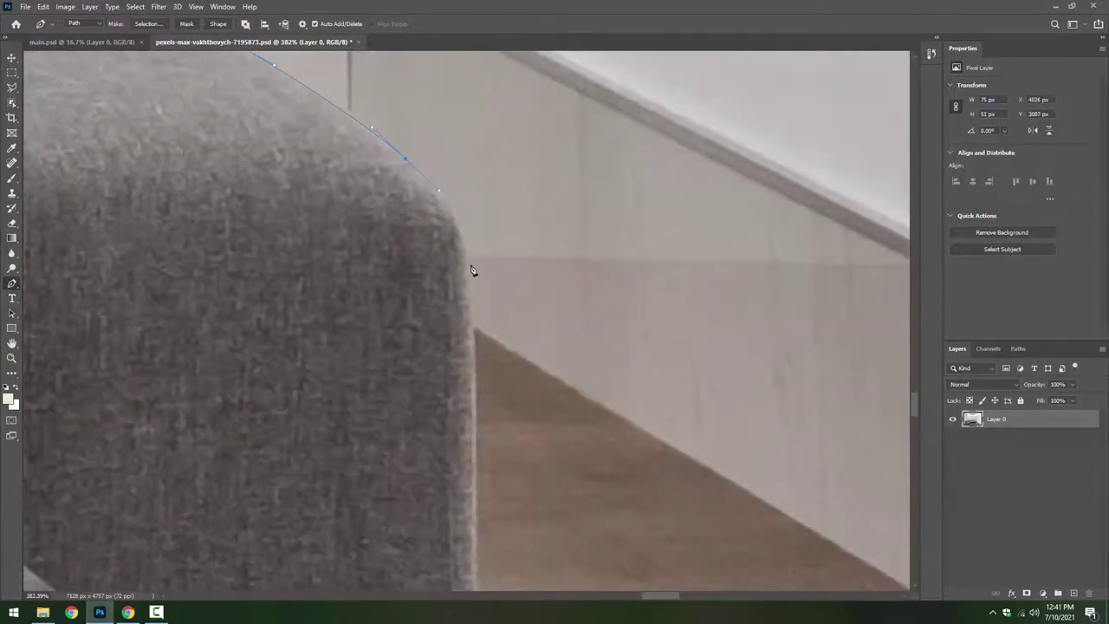
Curve the path around the arm's rounded end and down its front edge.
scroll(444, 332, "down", 5)
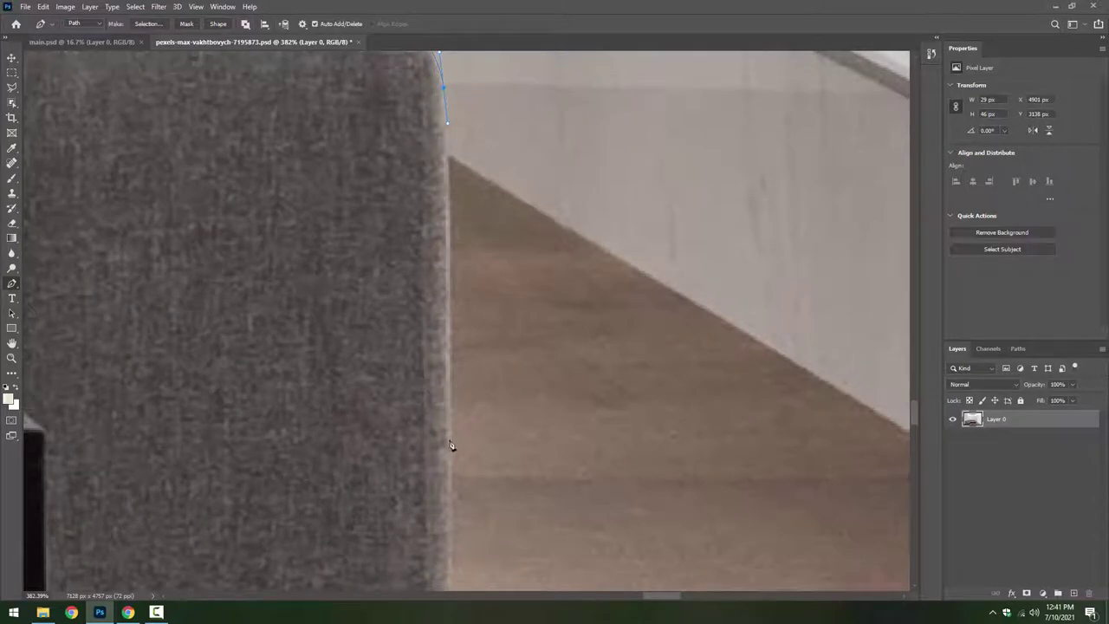
left_click_drag(446, 491, 448, 517)
scroll(413, 527, "down", 10)
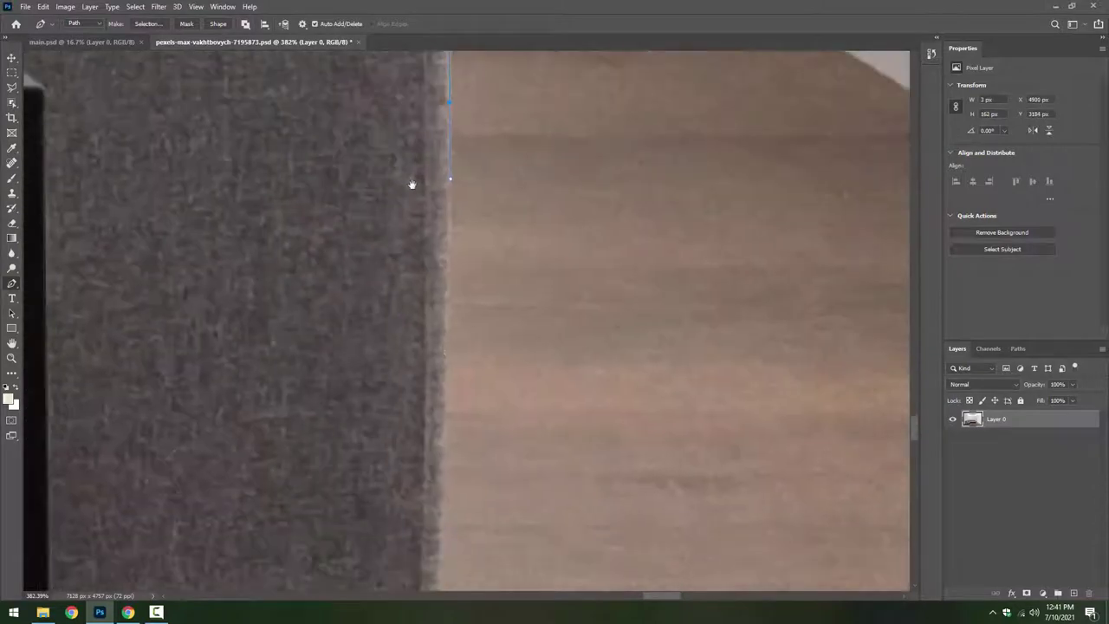
left_click_drag(447, 369, 445, 419)
left_click(444, 468)
Carry the path around the sofa's bottom corner and left along its bottom.
left_click_drag(408, 364, 459, 336)
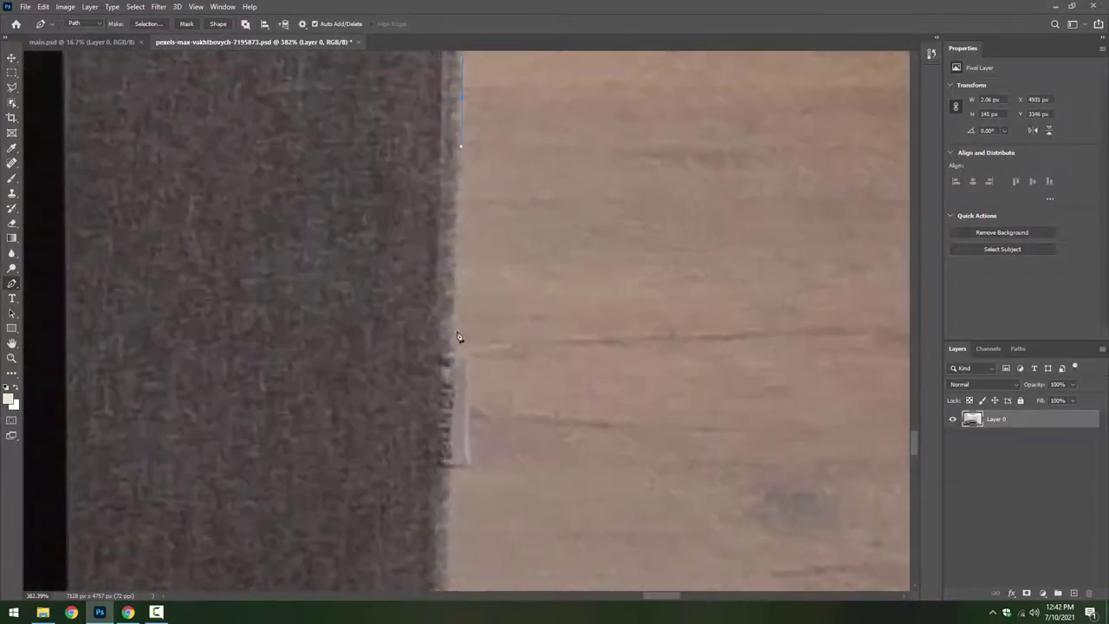
left_click_drag(450, 410, 414, 266)
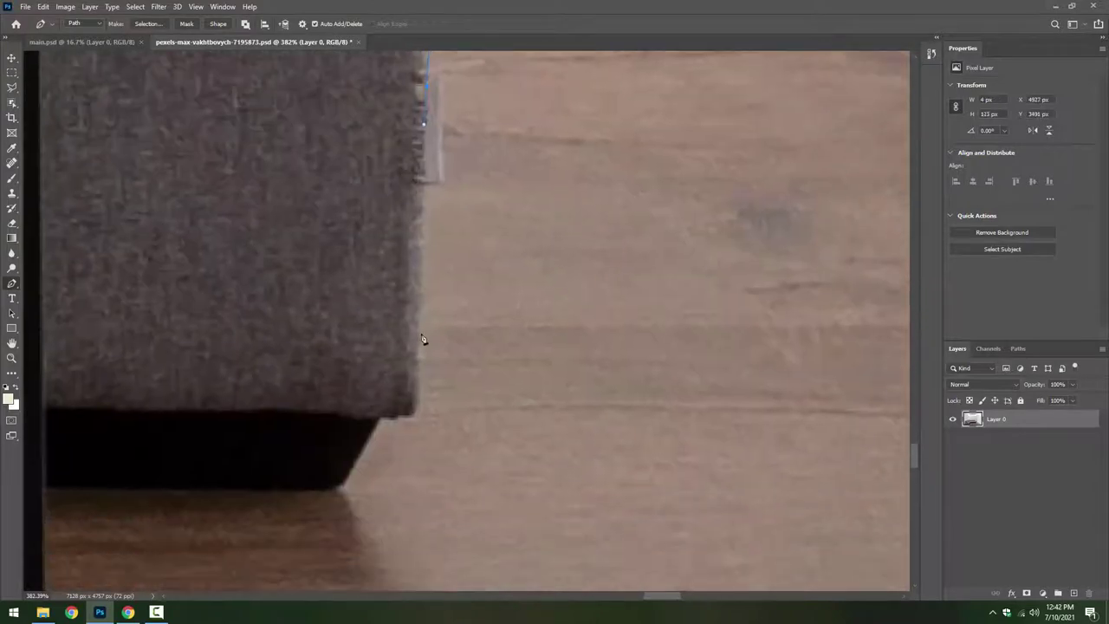
left_click(414, 404)
left_click(399, 419)
left_click(374, 417)
scroll(374, 431, "down", 3)
Extend the path along the sofa's dark base and its slanted lower edge.
scroll(245, 373, "up", 2)
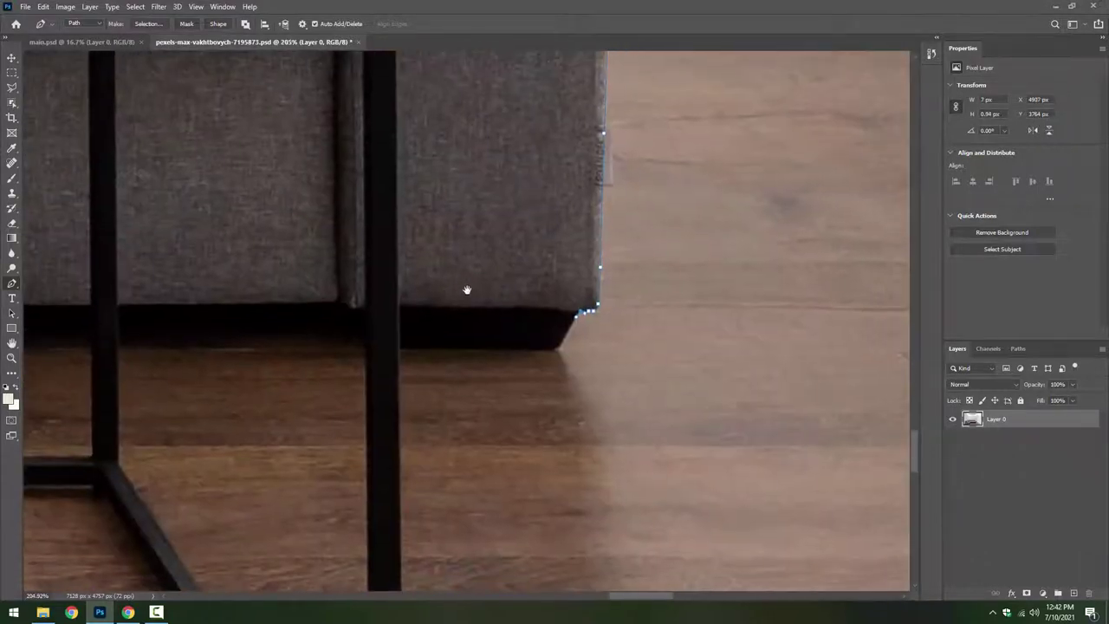
scroll(465, 292, "up", 1)
scroll(557, 391, "up", 1)
left_click(594, 353)
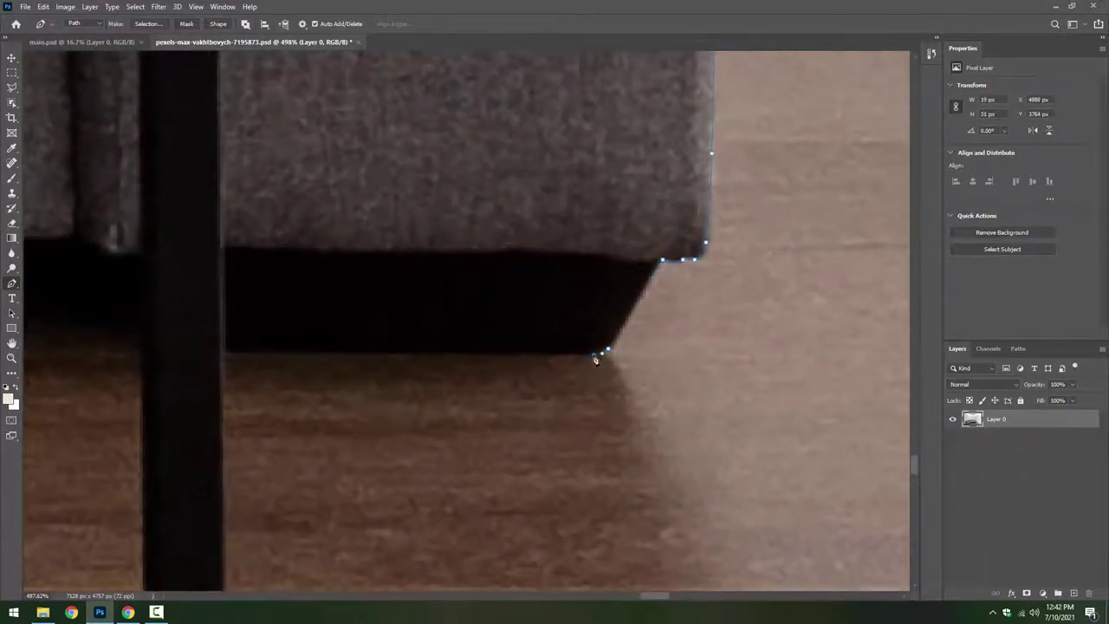
left_click_drag(342, 352, 299, 351)
left_click(258, 351)
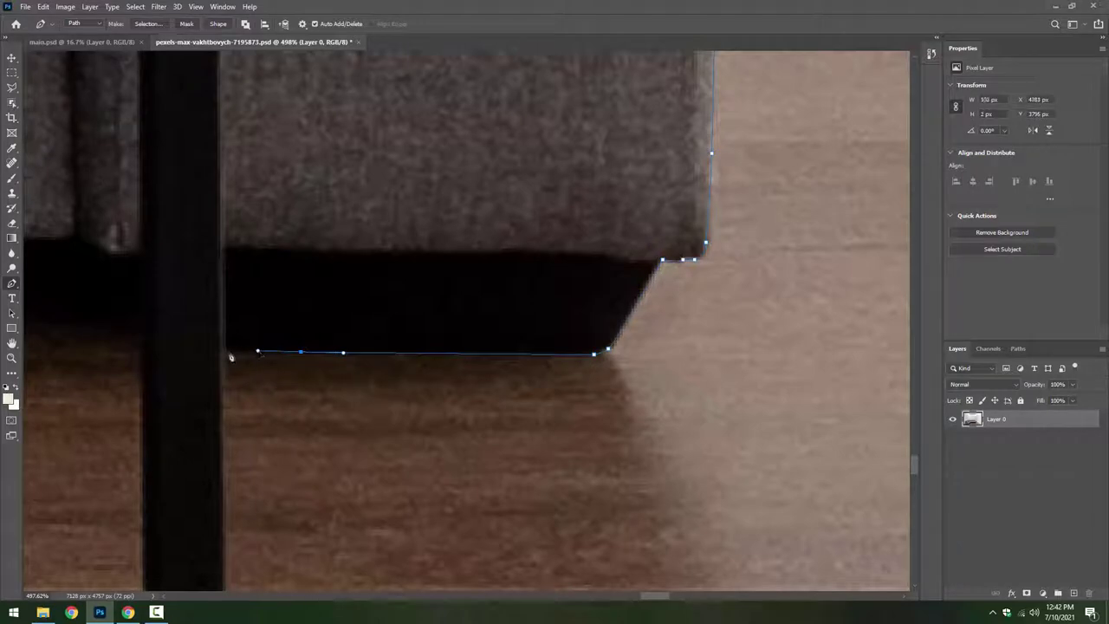
Wrap the path down the table leg's edge and around its foot.
scroll(205, 346, "down", 2)
scroll(376, 471, "down", 3)
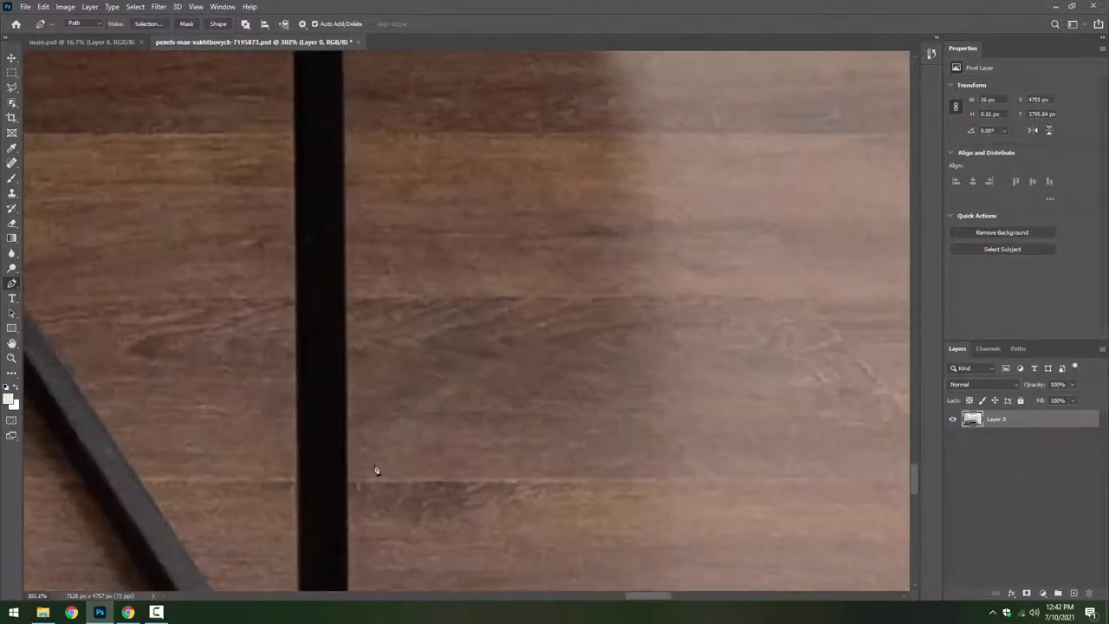
left_click(348, 525)
scroll(341, 243, "down", 3)
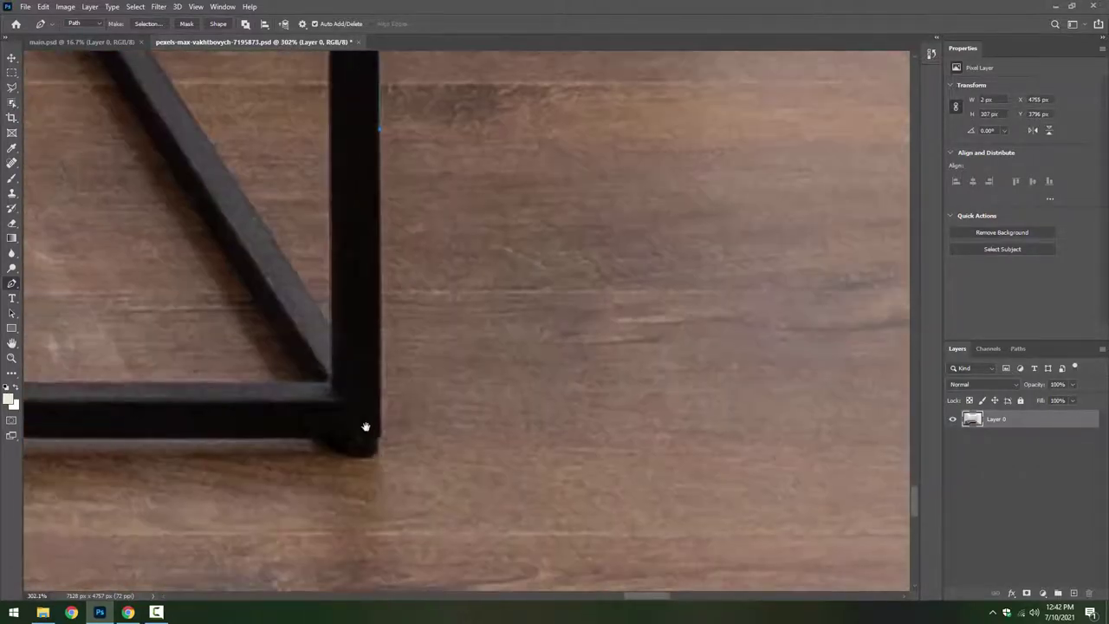
scroll(366, 428, "down", 2)
left_click(381, 438)
scroll(384, 446, "up", 3)
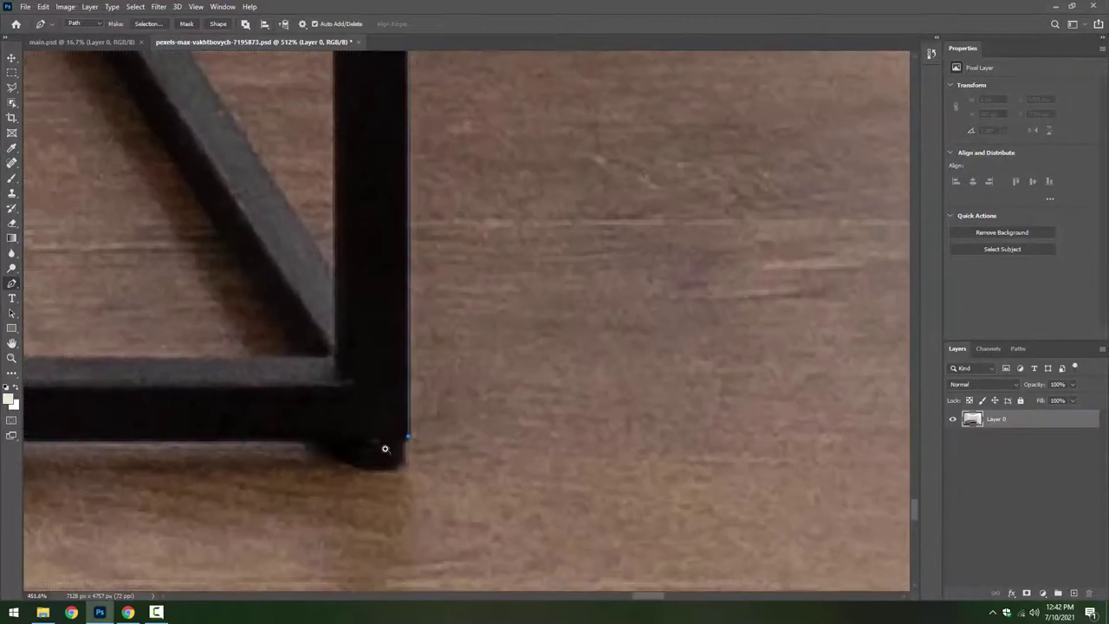
left_click(406, 454)
left_click(355, 467)
left_click(336, 457)
left_click(334, 446)
Follow the table's bottom bar to the frame's rounded lower-left corner.
left_click_drag(341, 441, 758, 381)
left_click_drag(294, 403, 717, 401)
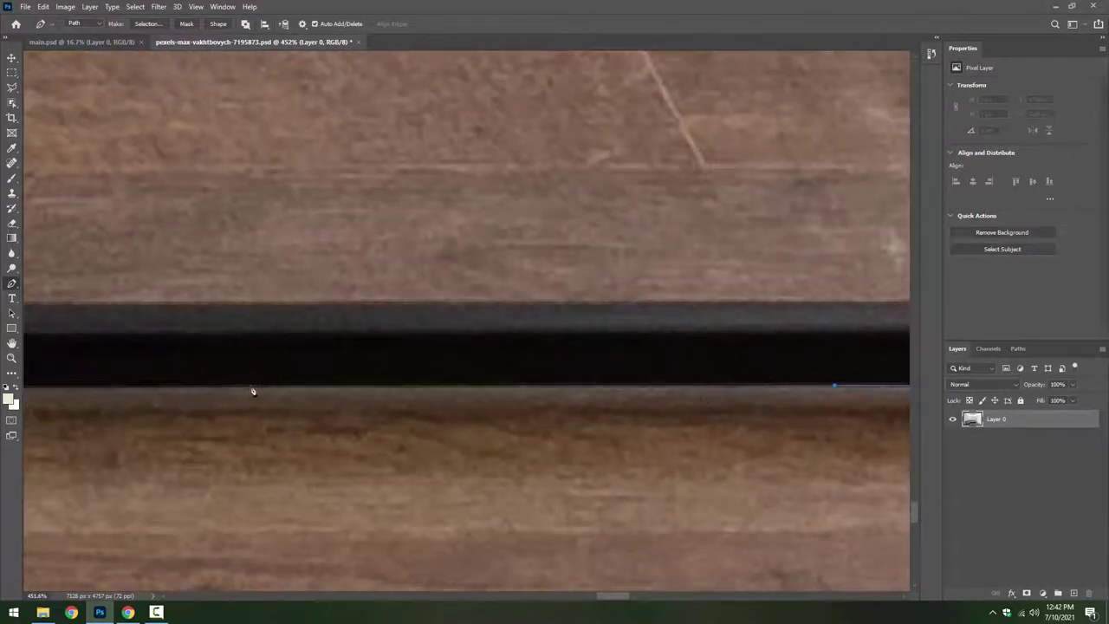
left_click_drag(237, 391, 329, 405)
left_click_drag(162, 407, 577, 410)
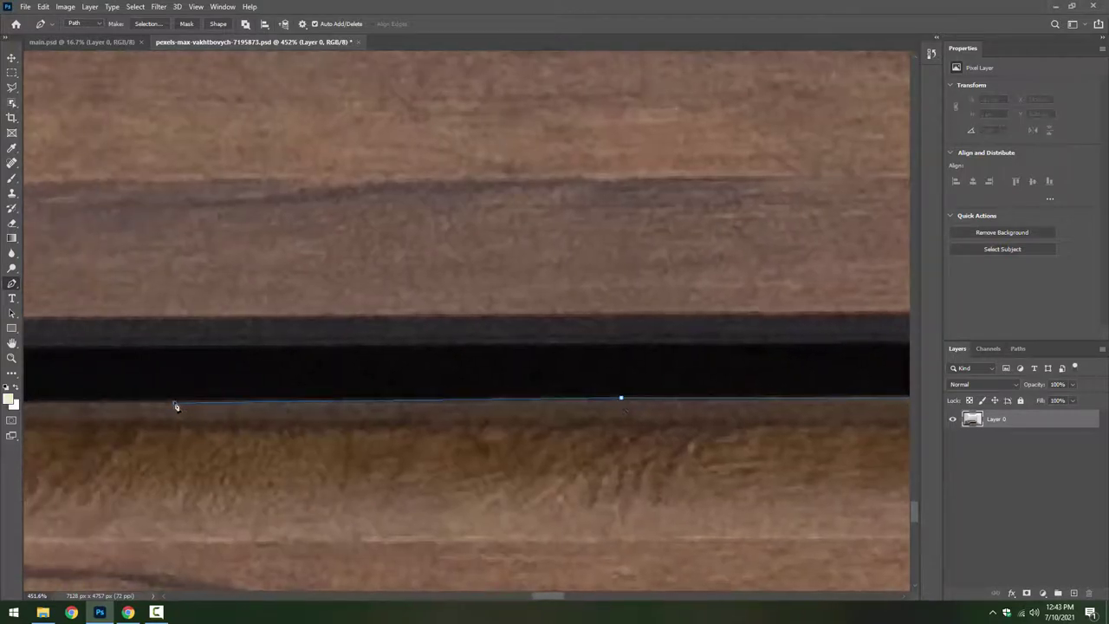
left_click_drag(173, 404, 597, 427)
left_click_drag(211, 408, 589, 427)
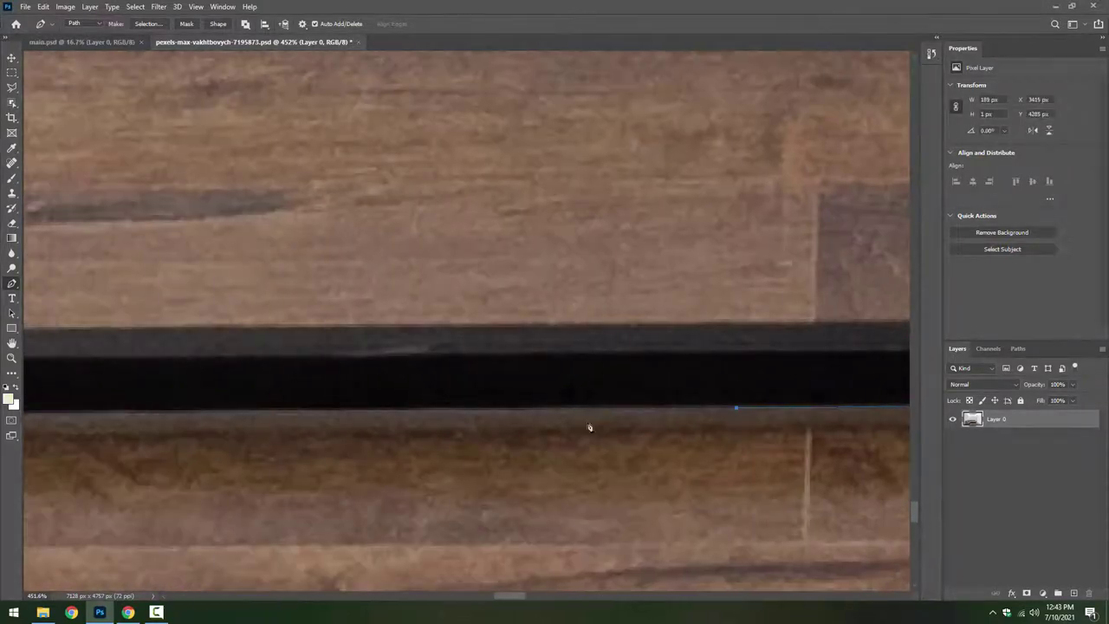
left_click_drag(178, 423, 353, 416)
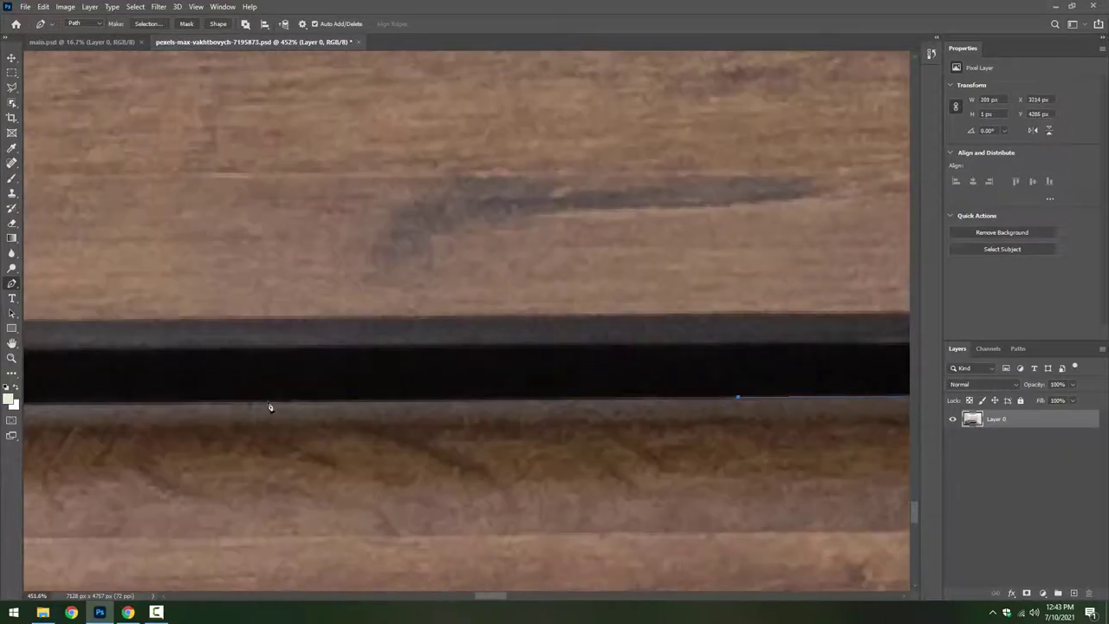
left_click_drag(210, 415, 275, 428)
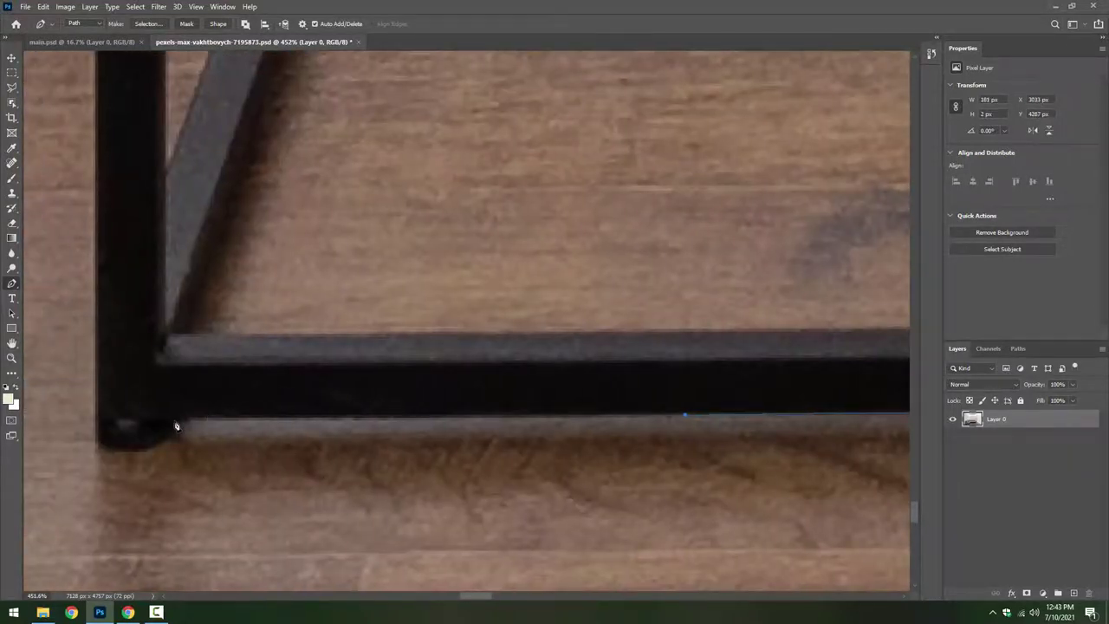
left_click_drag(70, 428, 111, 429)
left_click(250, 412)
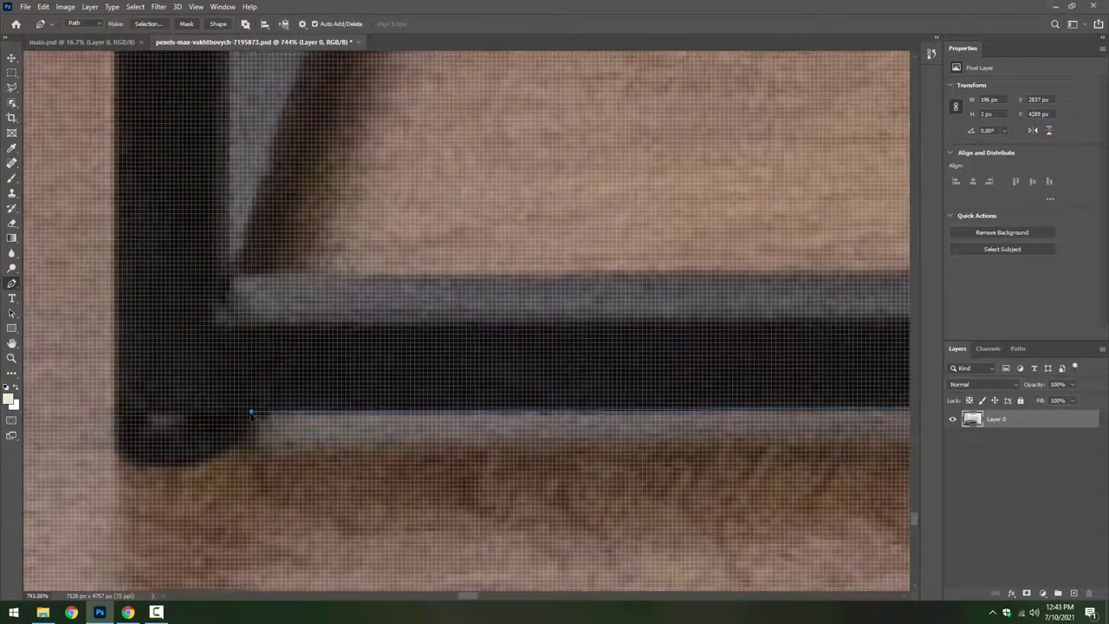
left_click_drag(188, 463, 145, 468)
Curve around the frame corner and run the path up the leg to the dark bar.
scroll(134, 427, "down", 3)
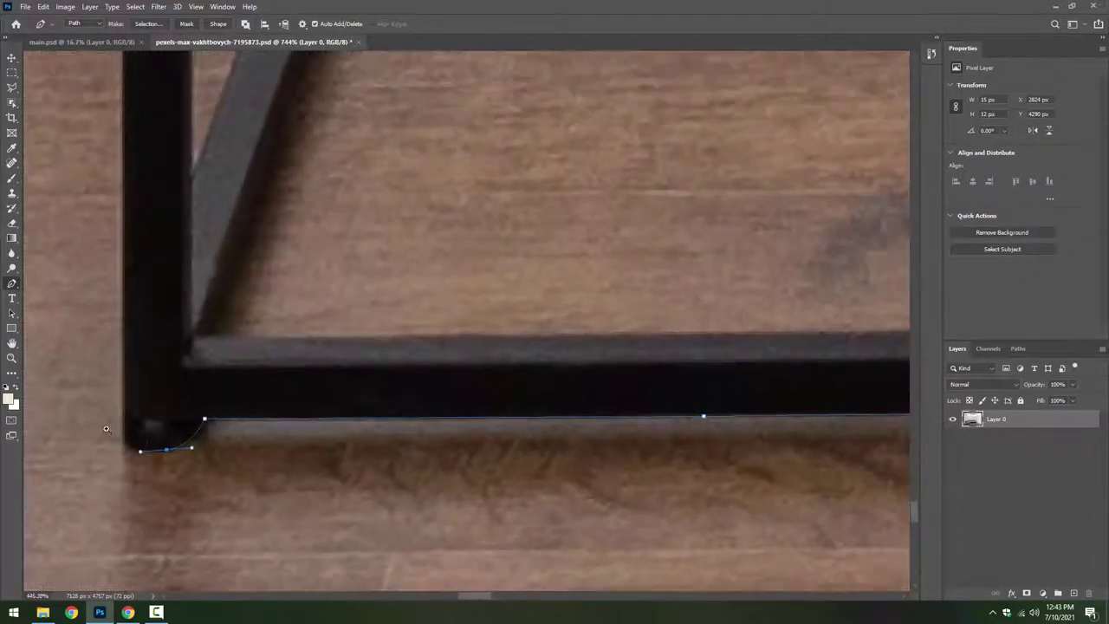
left_click_drag(122, 424, 123, 403)
left_click_drag(138, 312, 237, 462)
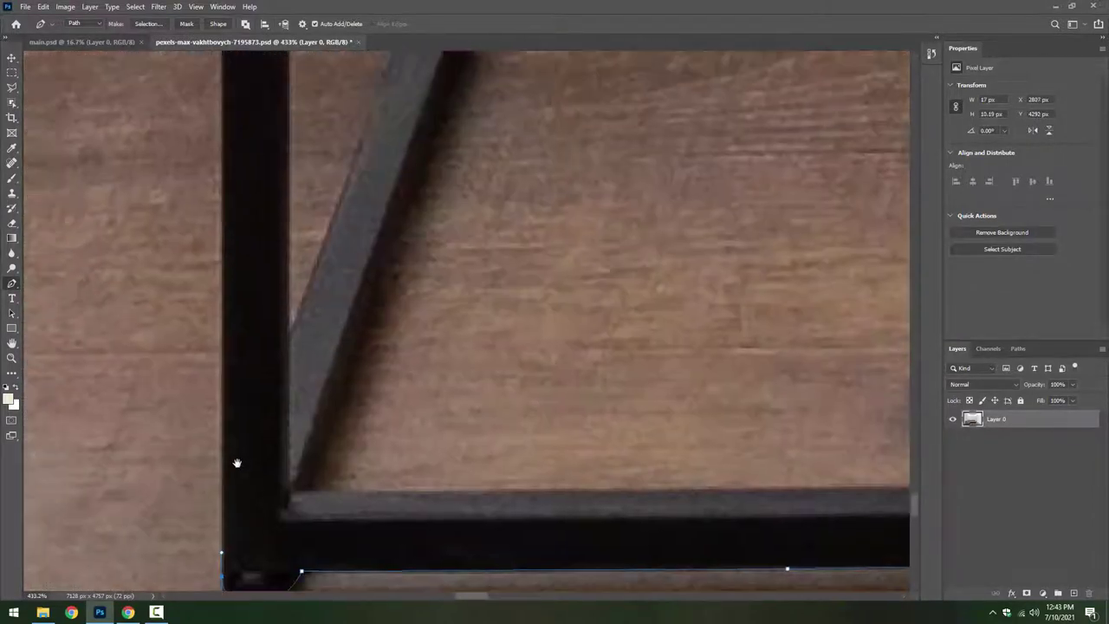
left_click(223, 117)
scroll(270, 155, "up", 5)
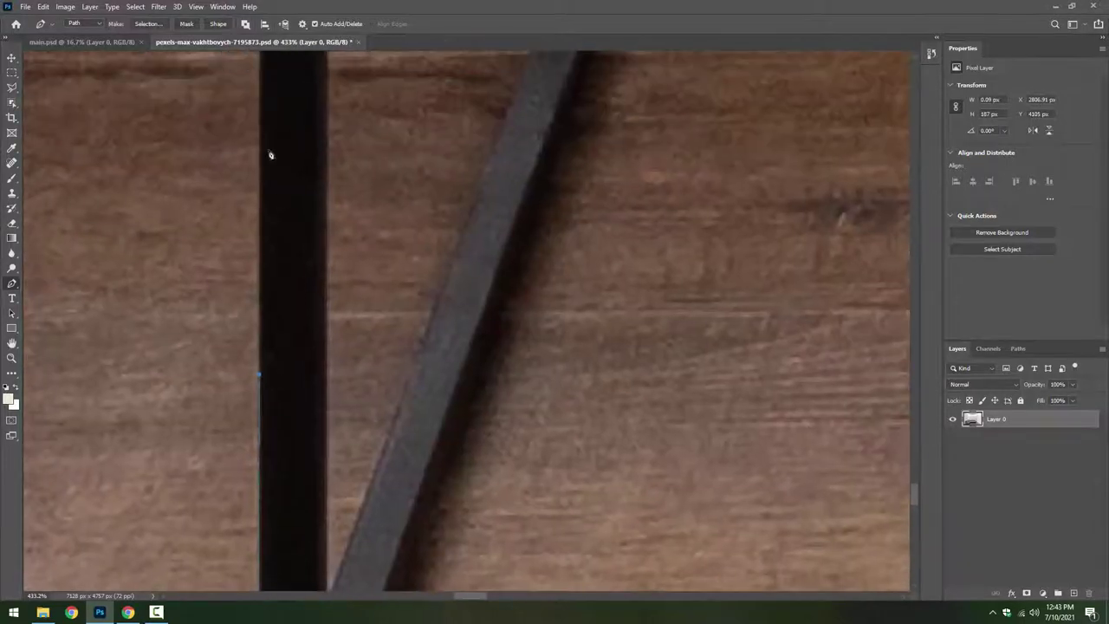
scroll(286, 173, "up", 5)
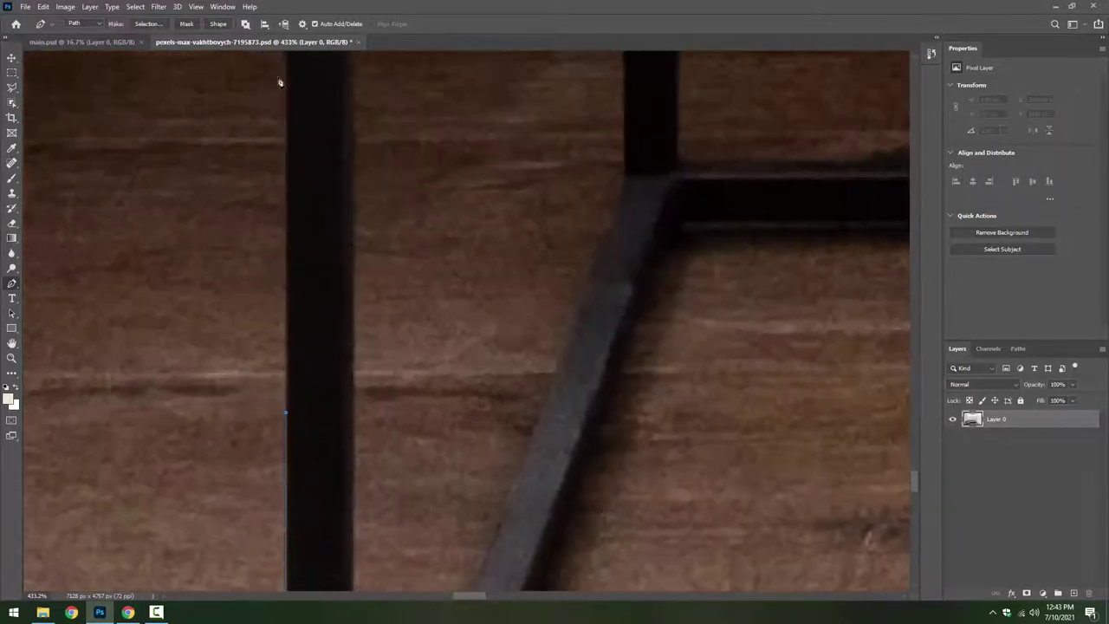
left_click(287, 66)
left_click_drag(287, 67, 353, 421)
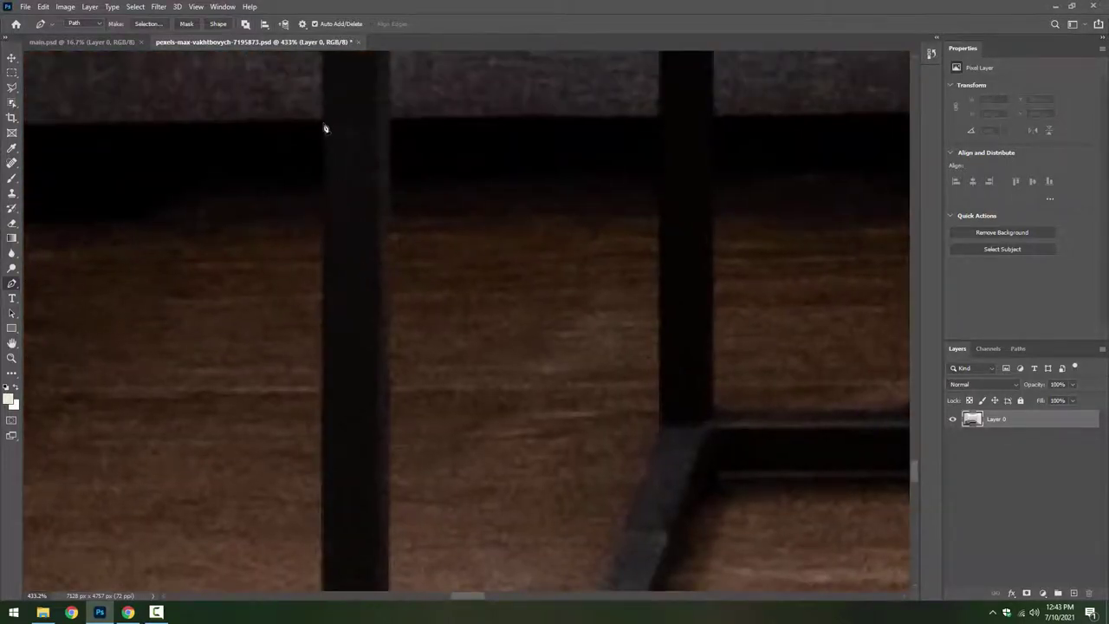
left_click(323, 118)
left_click_drag(262, 193, 578, 408)
Extend the path along the bar and the sofa's dark base edge.
left_click(213, 339)
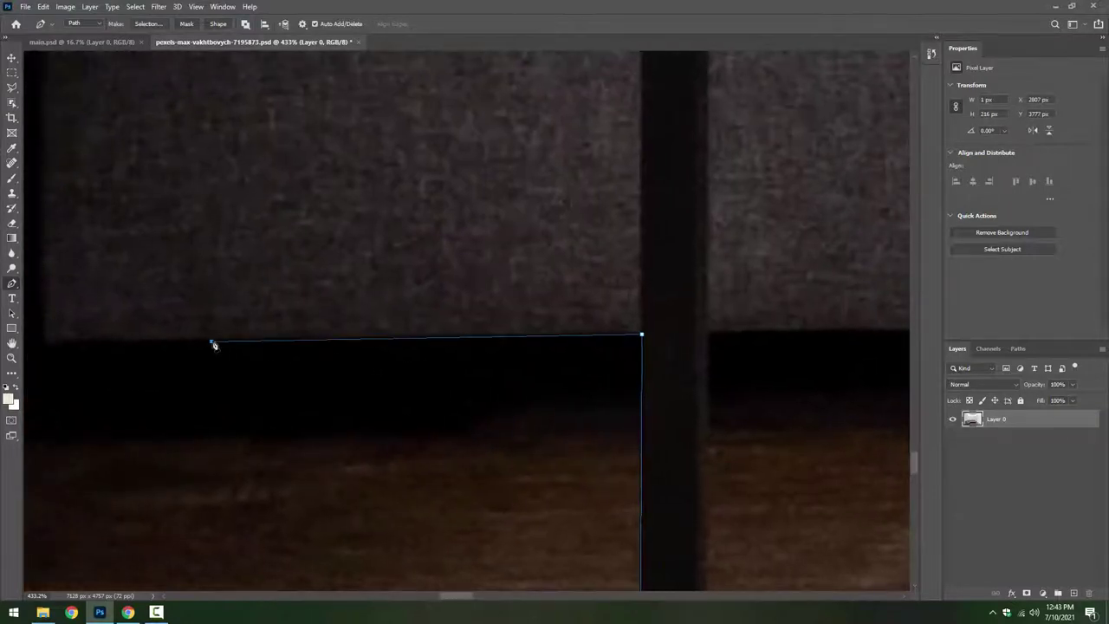
left_click_drag(182, 350, 558, 404)
left_click(461, 394)
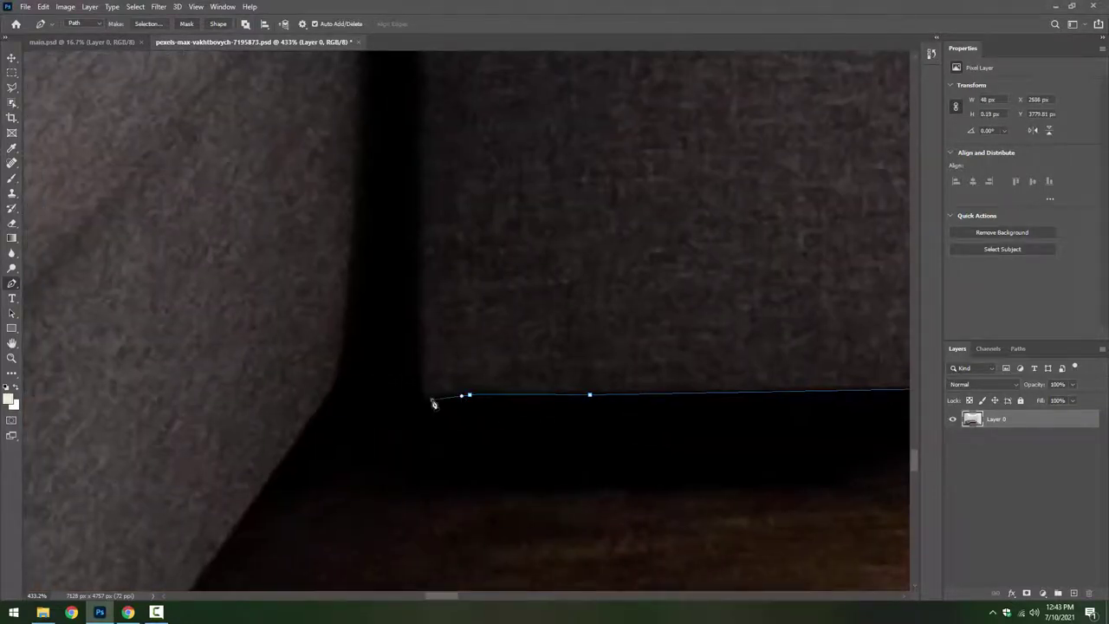
scroll(433, 401, "down", 3)
scroll(383, 416, "up", 3)
scroll(384, 415, "down", 2)
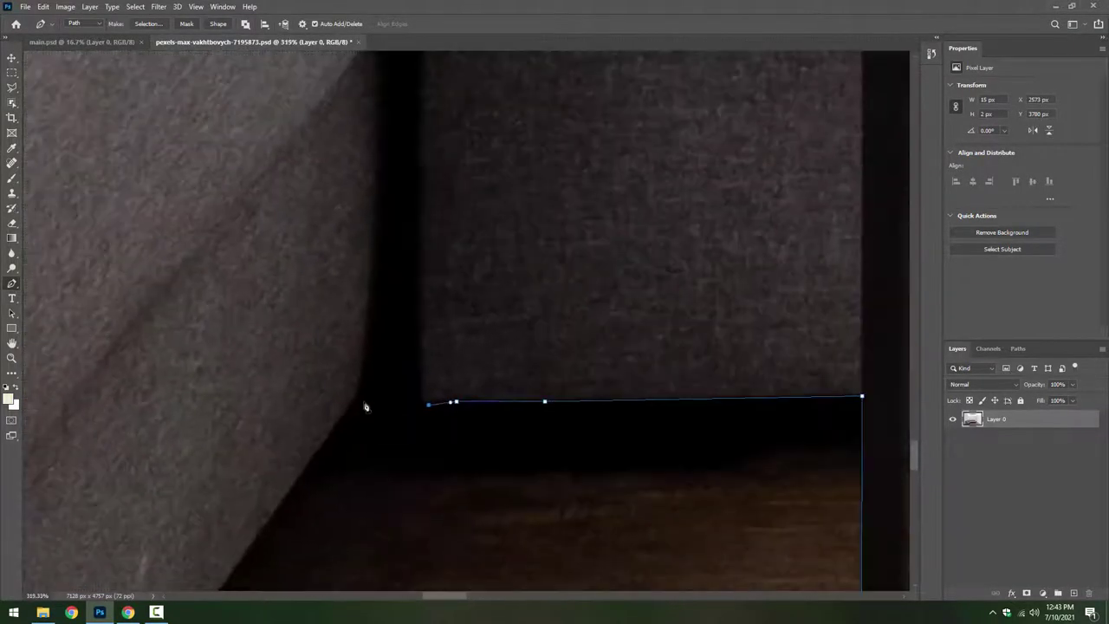
left_click(357, 399)
left_click_drag(300, 435, 478, 206)
Trace the sofa's sloping edge down toward its bottom corner.
left_click(347, 434)
scroll(335, 443, "down", 5)
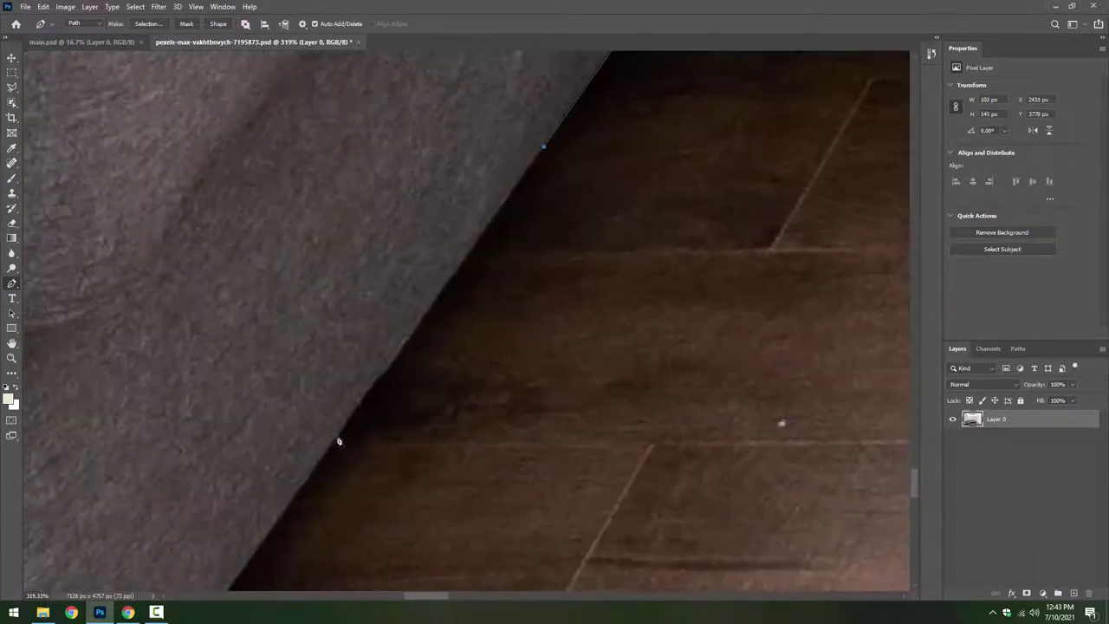
left_click(399, 352)
left_click(371, 384)
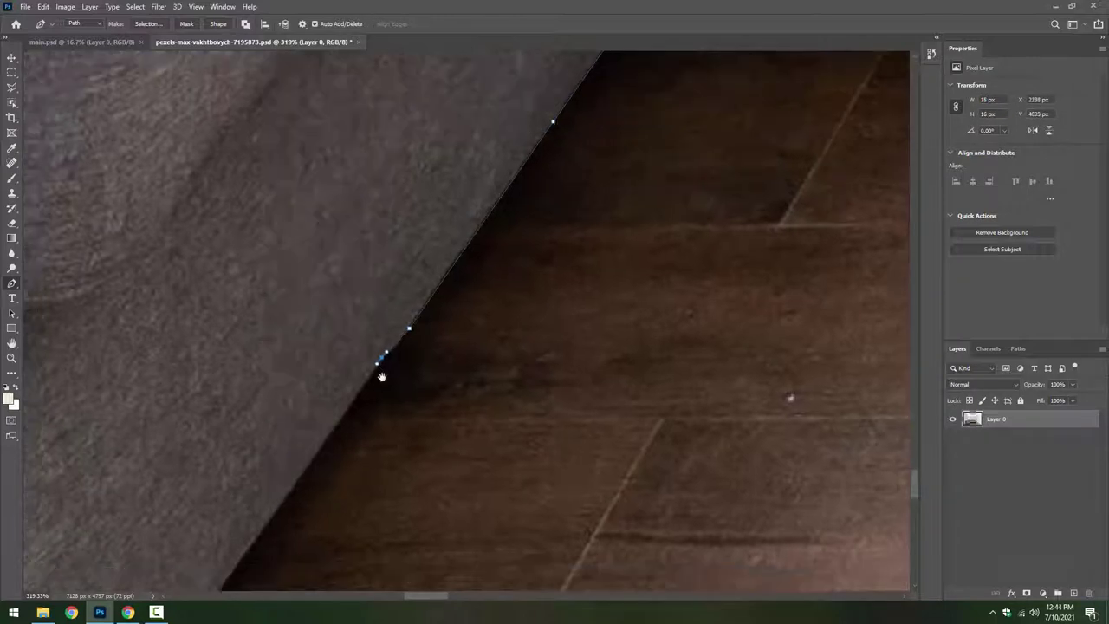
left_click_drag(372, 388, 496, 199)
left_click(344, 412)
left_click_drag(256, 490, 443, 337)
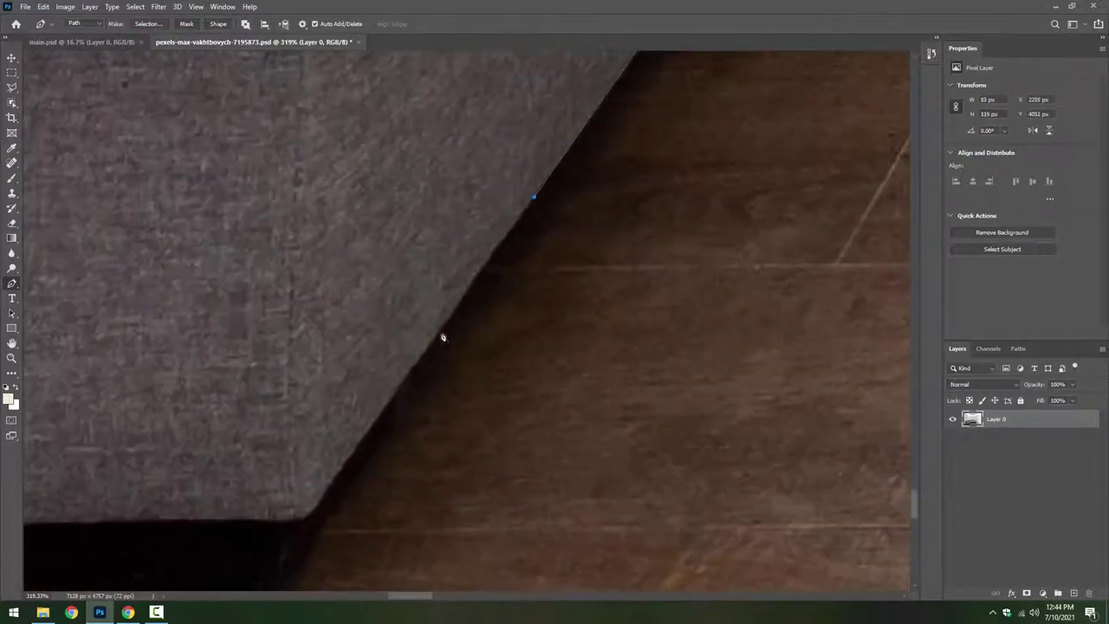
left_click(401, 391)
mouse_move(398, 396)
left_mouse_down()
mouse_move(468, 185)
mouse_move(475, 274)
left_mouse_up()
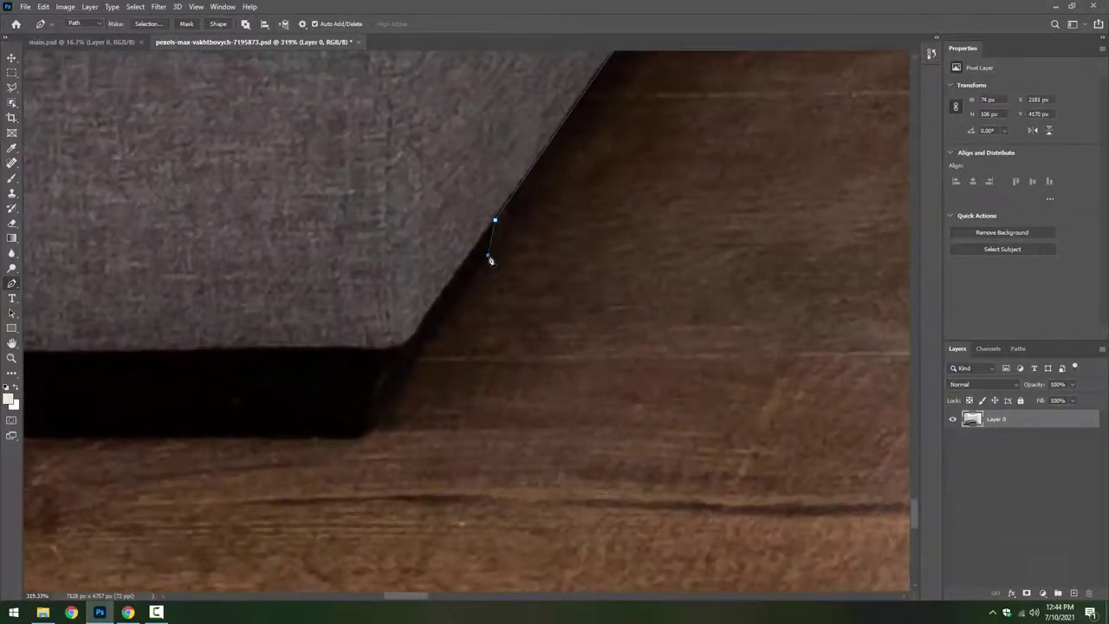
Curve the path around the bottom corner and along the black band's top.
mouse_move(381, 413)
left_mouse_down()
mouse_move(366, 451)
mouse_move(326, 438)
left_mouse_up()
mouse_move(177, 436)
left_mouse_down()
mouse_move(468, 441)
mouse_move(338, 437)
left_mouse_up()
mouse_move(409, 420)
left_mouse_down()
mouse_move(571, 448)
mouse_move(502, 387)
mouse_move(698, 436)
left_mouse_up()
mouse_move(437, 440)
left_mouse_down()
mouse_move(385, 433)
mouse_move(693, 460)
left_mouse_up()
mouse_move(461, 466)
left_mouse_down()
mouse_move(434, 467)
mouse_move(552, 479)
mouse_move(587, 465)
mouse_move(293, 472)
mouse_move(699, 446)
left_mouse_up()
key("ctrl+z")
Add anchors leftward along the band's top edge to the base's top-left corner.
mouse_move(569, 460)
left_mouse_down()
mouse_move(468, 460)
mouse_move(542, 430)
left_mouse_up()
left_click(520, 433)
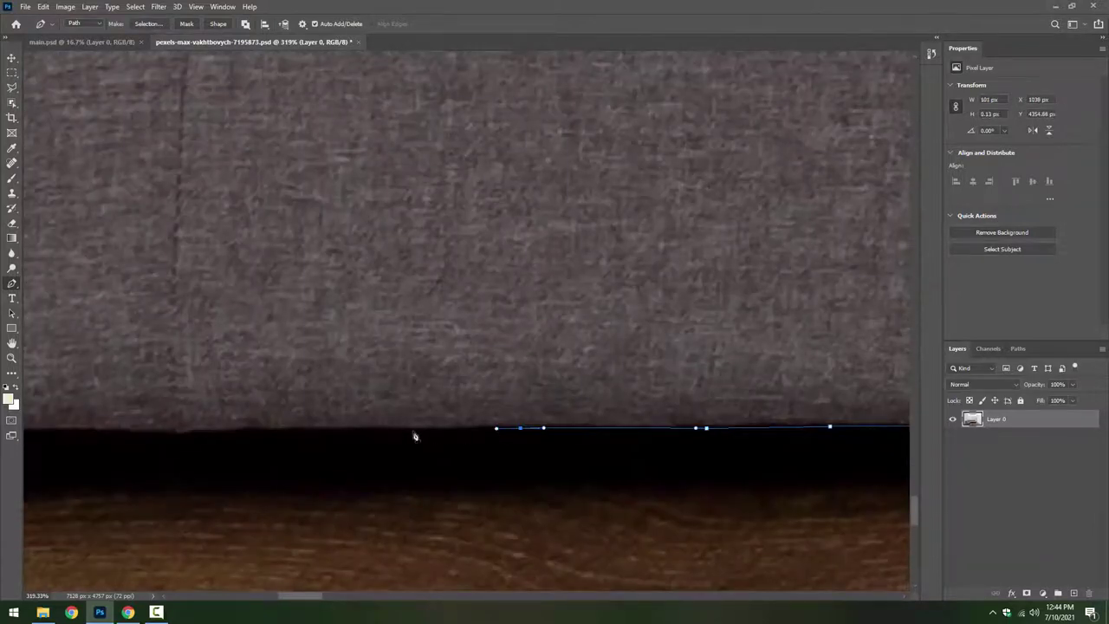
left_click_drag(385, 433, 373, 434)
left_click_drag(270, 434, 259, 435)
mouse_move(174, 428)
left_mouse_down()
mouse_move(655, 433)
mouse_move(583, 425)
left_mouse_up()
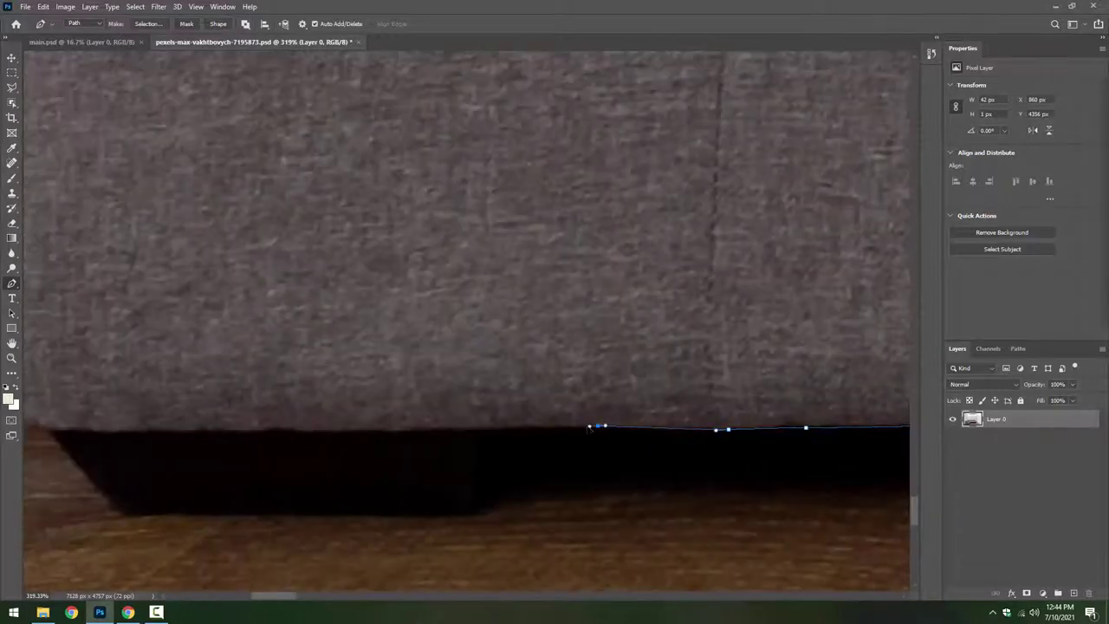
left_click(478, 431)
Outline the dark base's side, bottom-left corner and upper-left corner.
left_click(471, 521)
left_click_drag(444, 498, 622, 448)
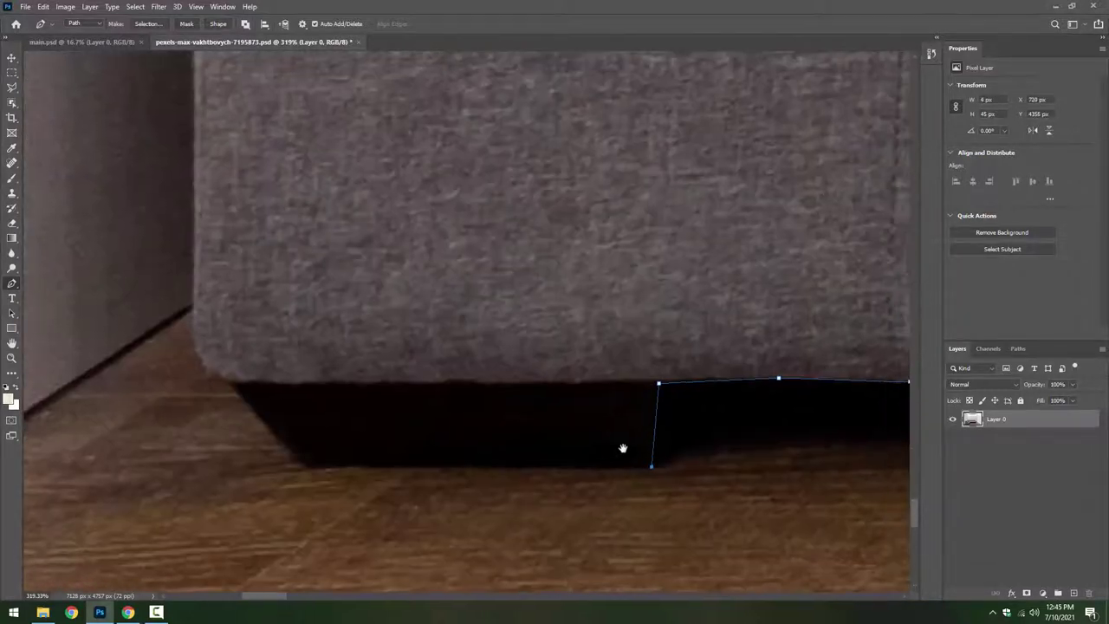
key("ctrl+z")
left_click(651, 464)
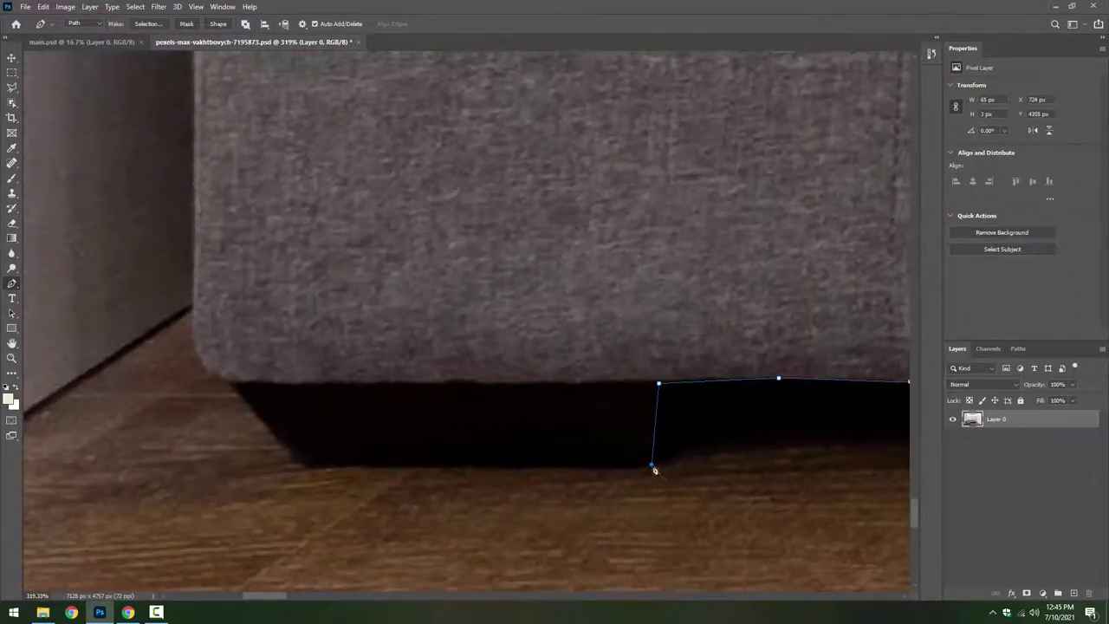
left_click(308, 469)
left_click(232, 389)
left_click_drag(231, 390, 347, 474)
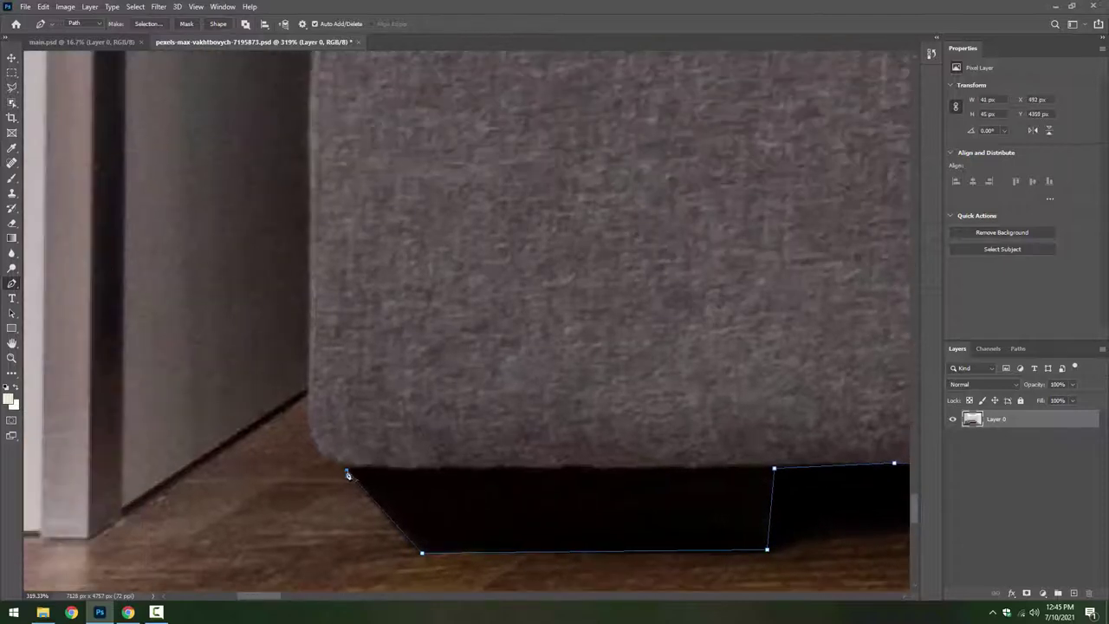
left_click(346, 472)
Place Pen anchors up the sofa's left edge at high zoom.
left_click_drag(327, 293, 414, 558)
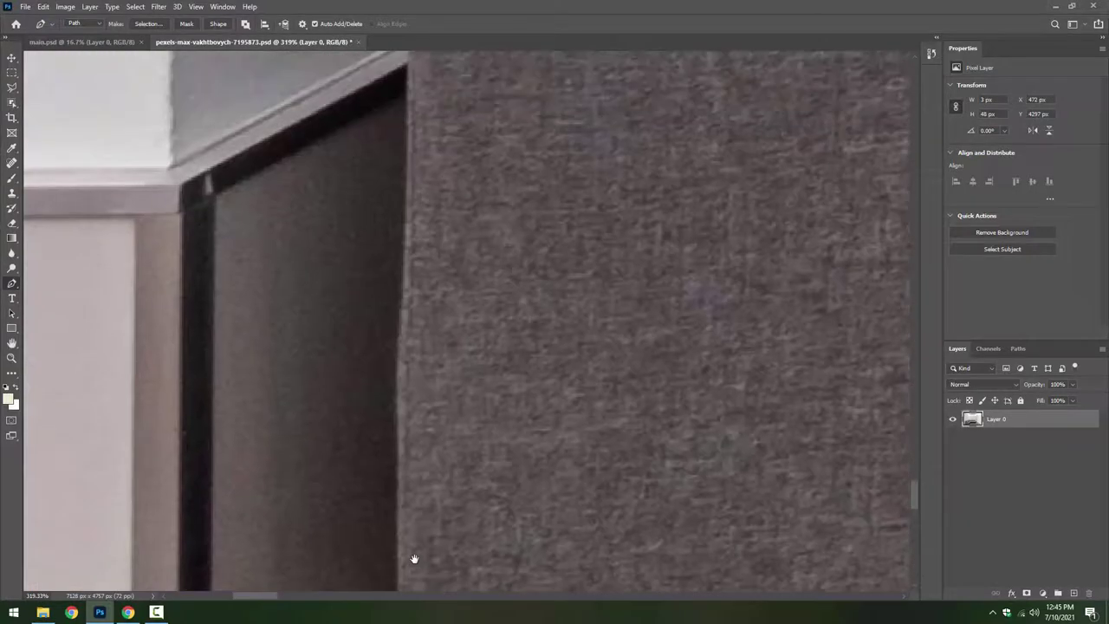
left_click(396, 379)
scroll(408, 355, "up", 2)
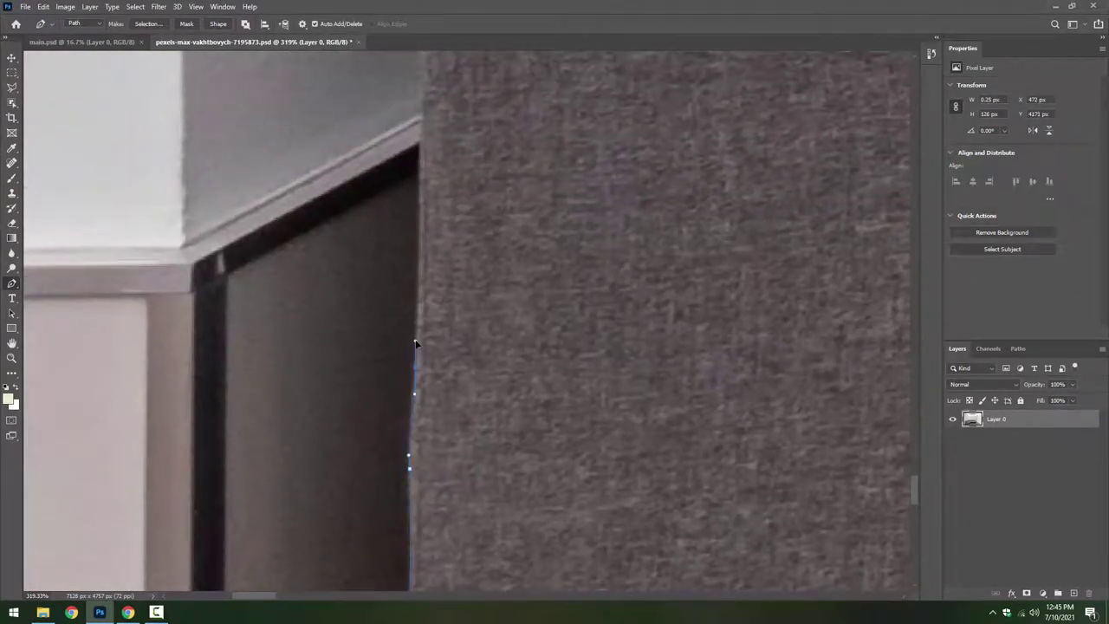
left_click(415, 342)
scroll(433, 407, "up", 4)
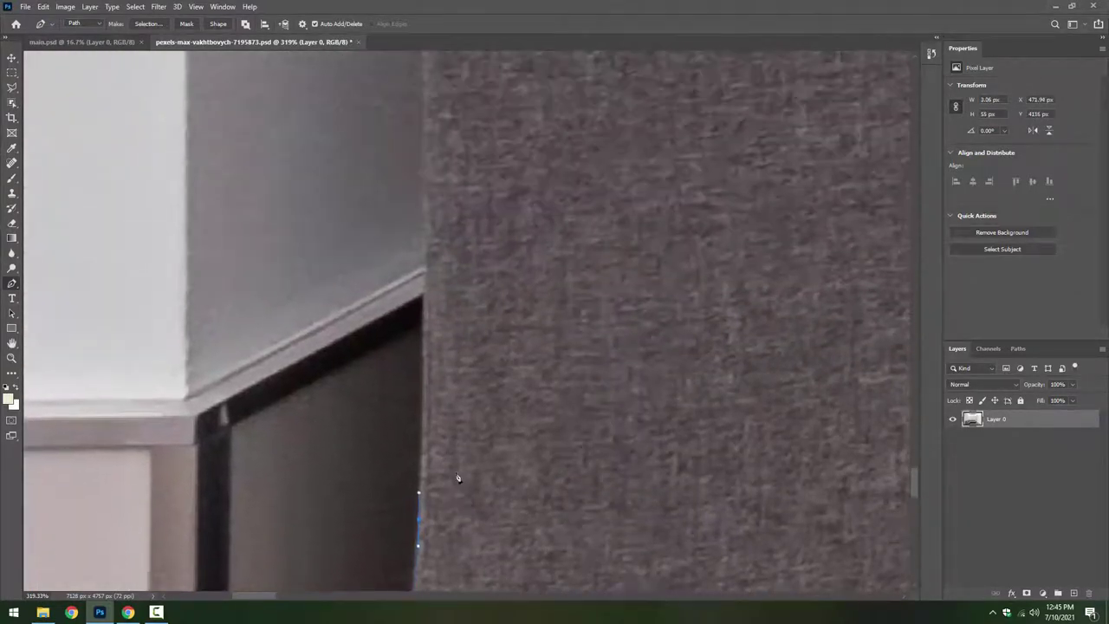
left_click(422, 158)
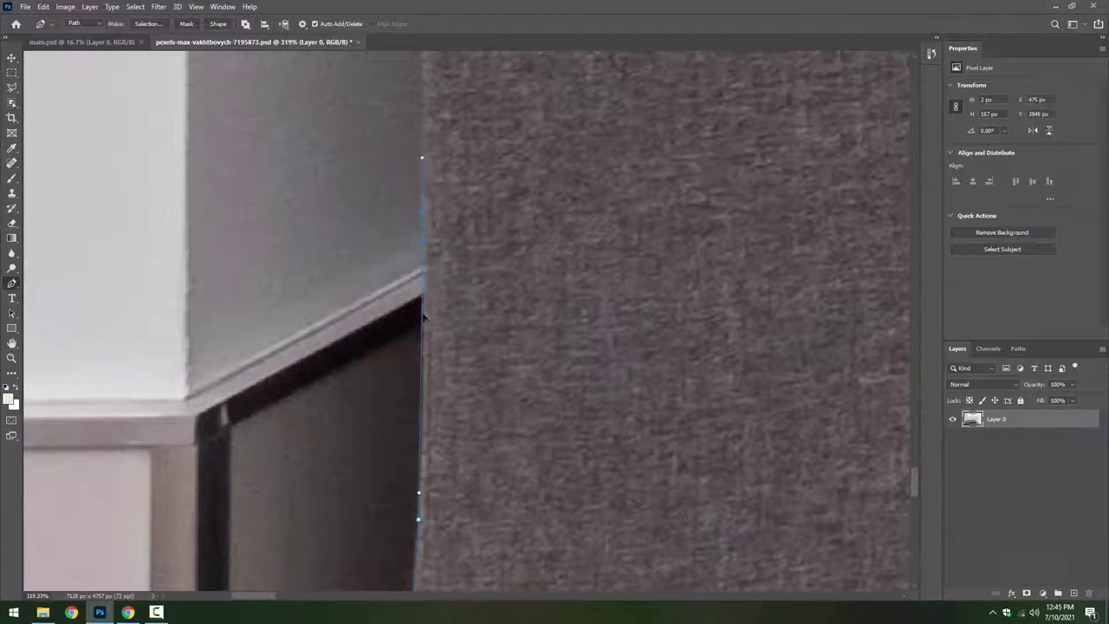
scroll(465, 194, "up", 8)
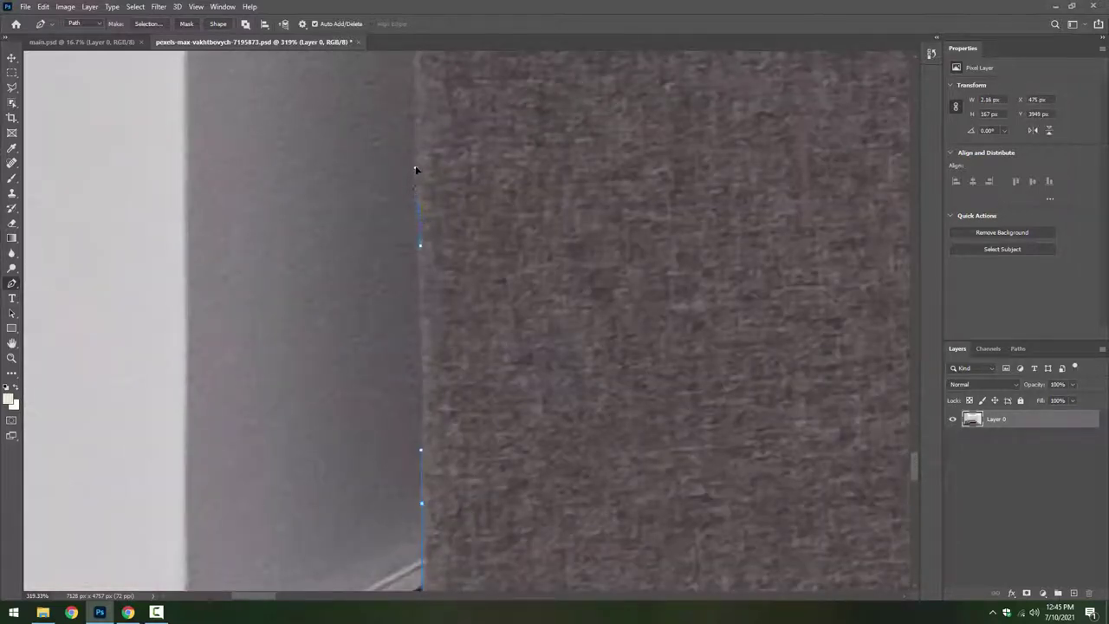
scroll(474, 163, "up", 8)
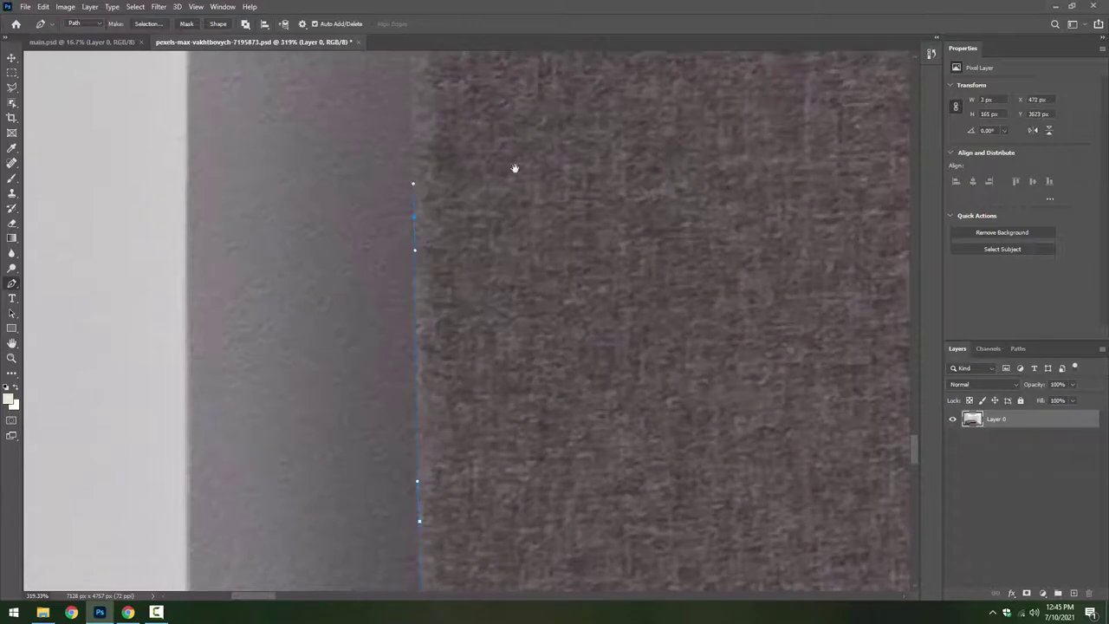
scroll(515, 168, "up", 7)
scroll(407, 190, "up", 5)
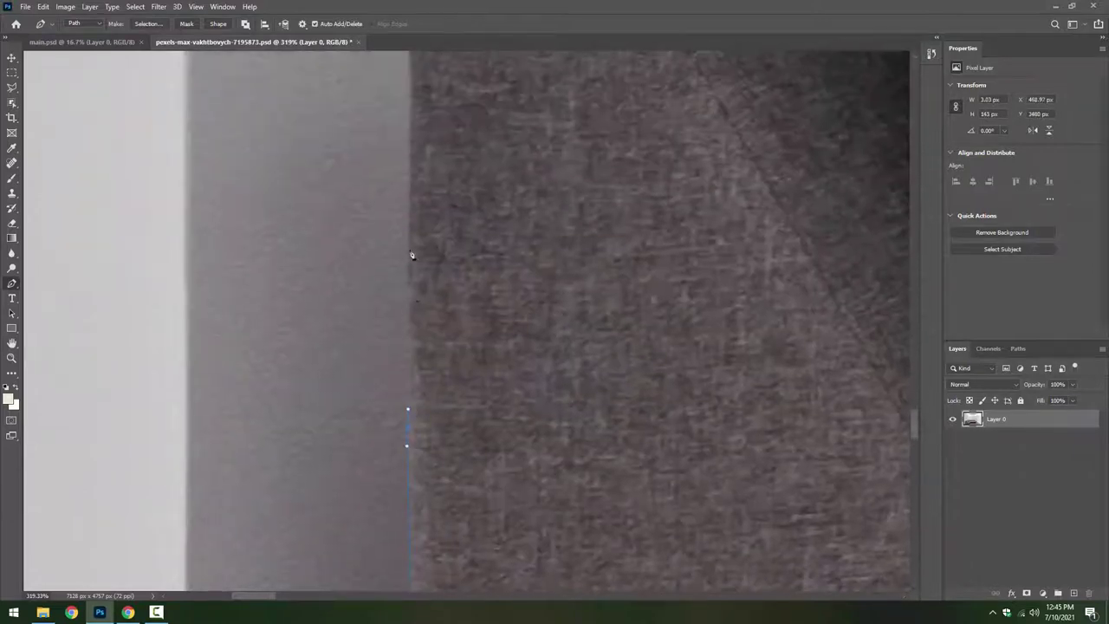
scroll(410, 172, "up", 6)
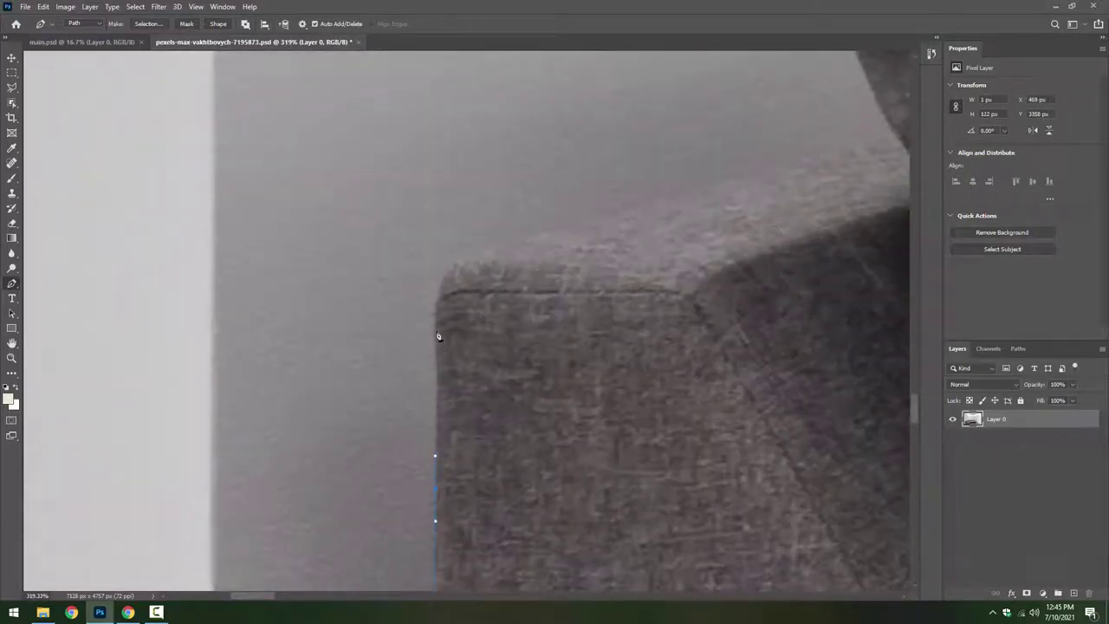
Outline the armrest's rounded corner and top to where it meets the backrest.
left_click(436, 337)
left_click(441, 293)
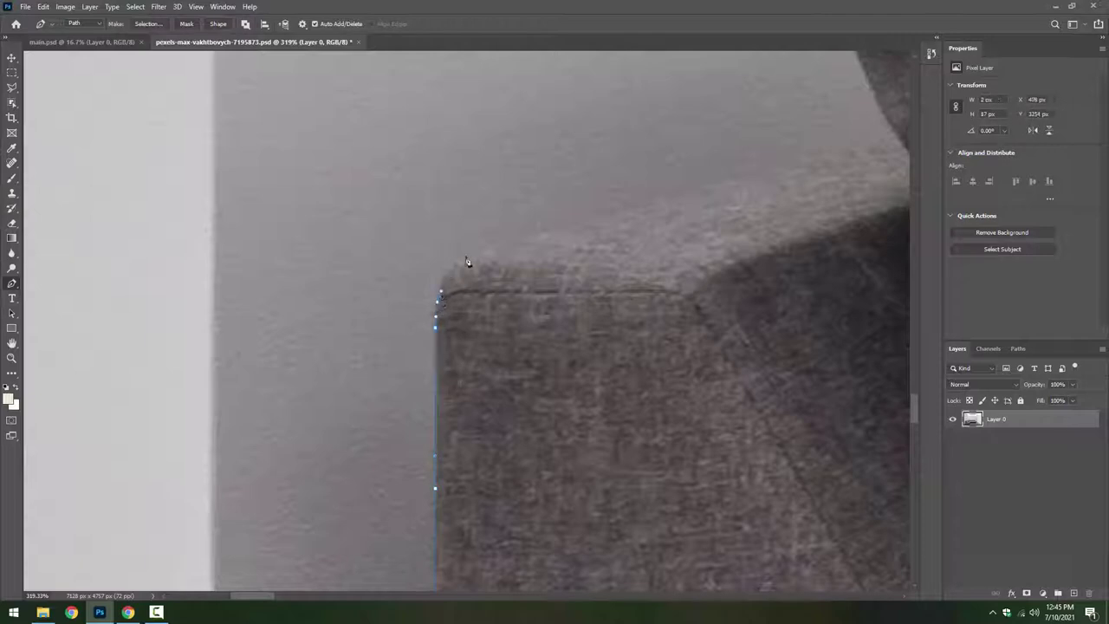
left_click(513, 243)
left_click_drag(598, 274, 265, 402)
left_click(497, 285)
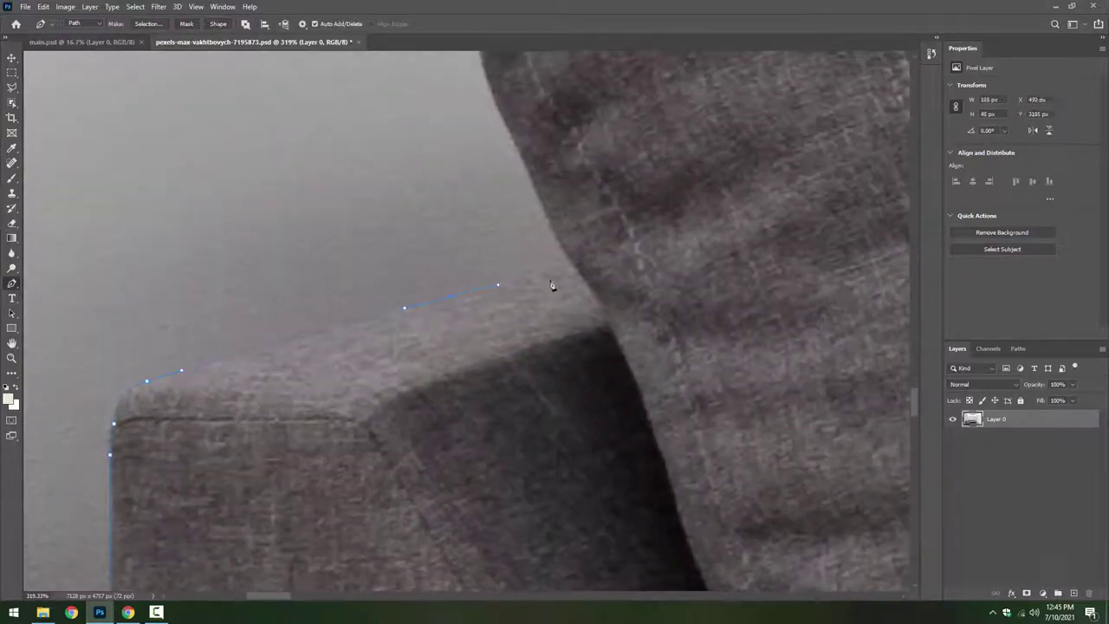
left_click(572, 268)
Carry the path up the backrest edge and around its rounded top corner.
left_click_drag(543, 206, 463, 371)
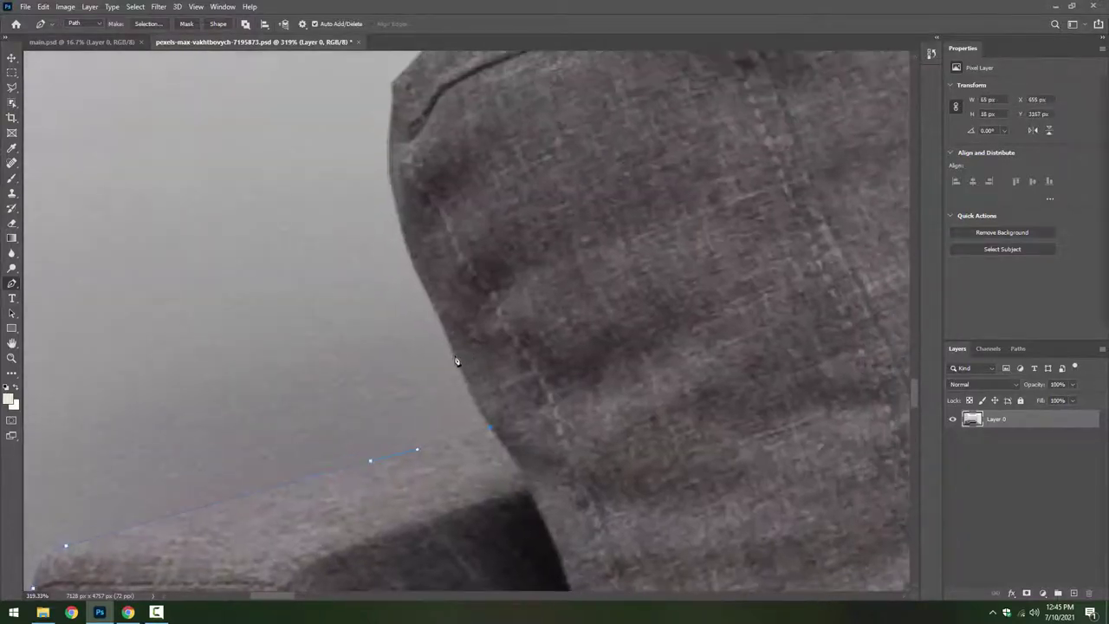
left_click(441, 322)
left_click(407, 250)
left_click_drag(407, 254, 293, 390)
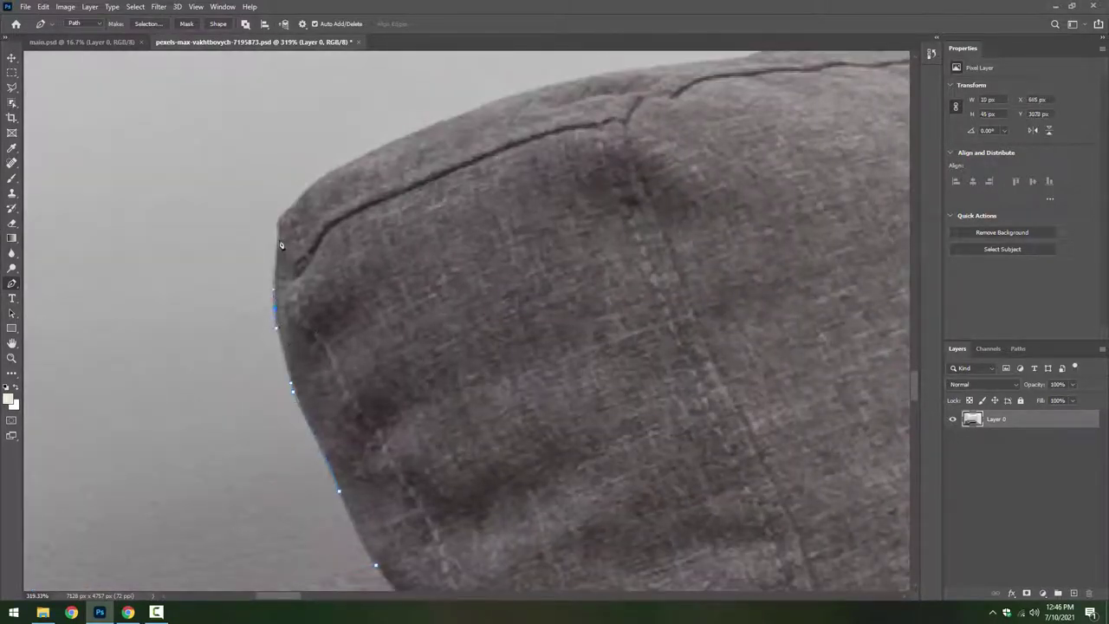
left_click(282, 216)
left_click_drag(283, 216, 113, 373)
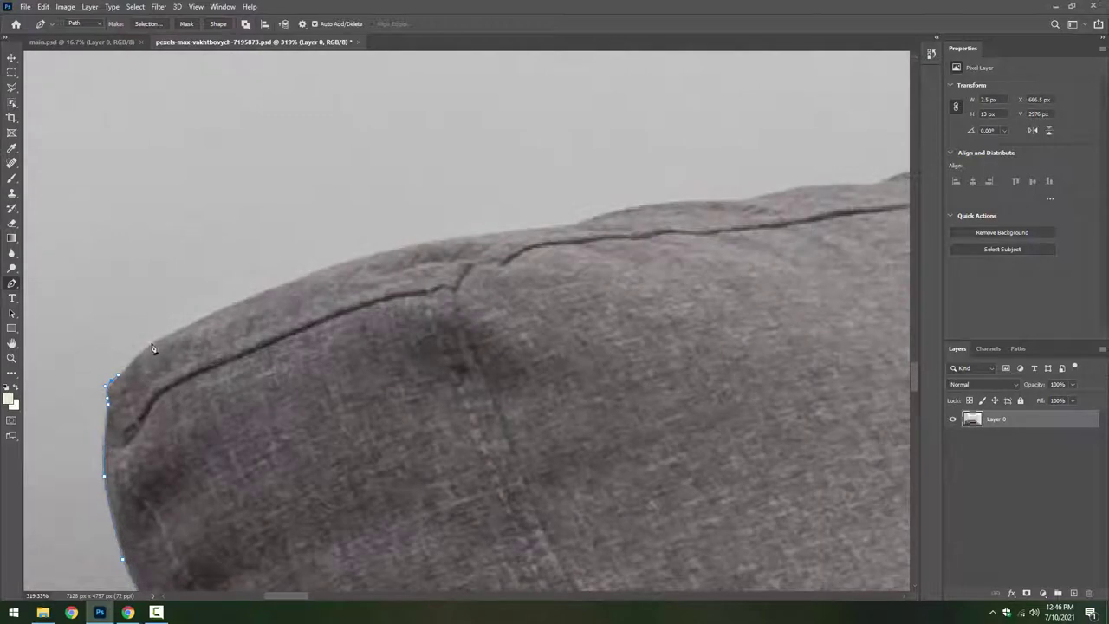
left_click(164, 336)
Follow the first stretch of the backrest's top edge with anchors.
left_click(336, 265)
left_click_drag(365, 282, 200, 397)
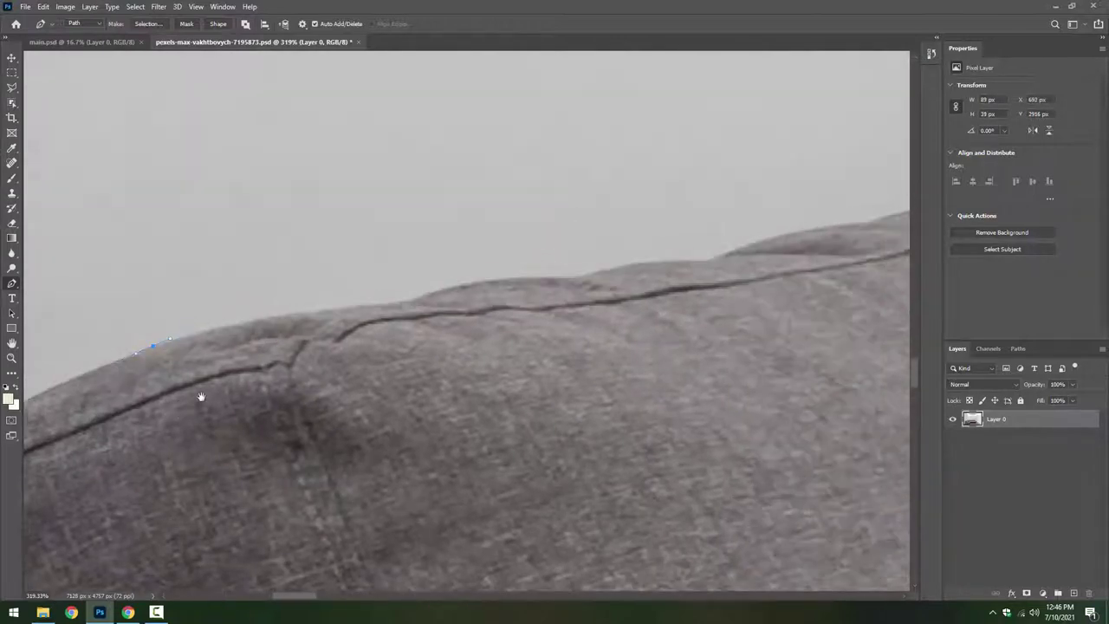
left_click(313, 318)
left_click_drag(324, 359, 196, 394)
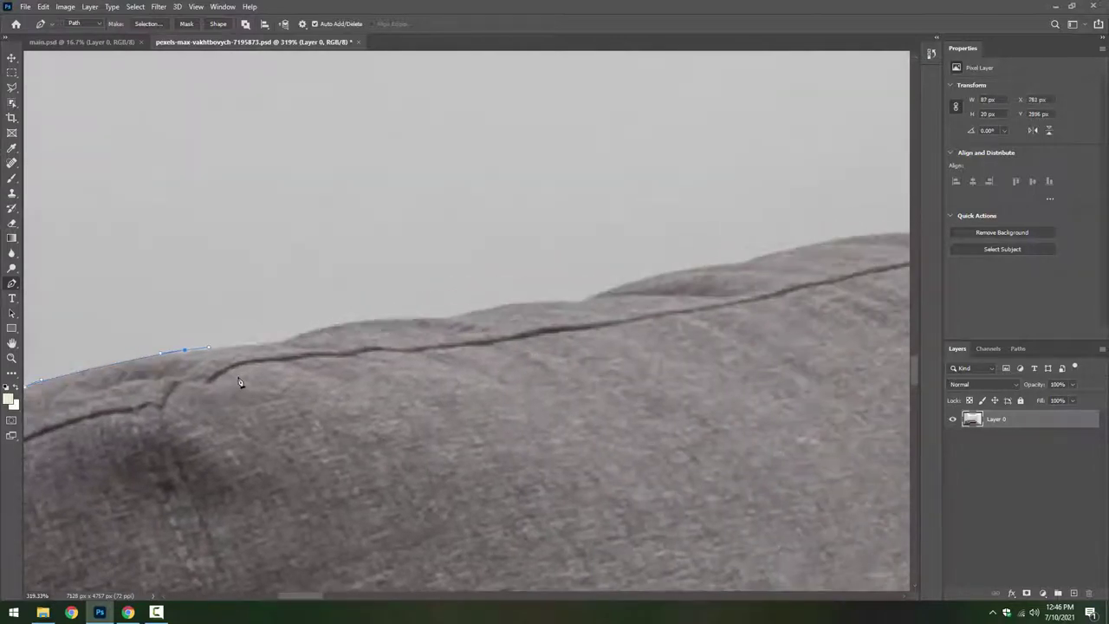
left_click(295, 336)
left_click(421, 323)
left_click_drag(412, 348, 220, 387)
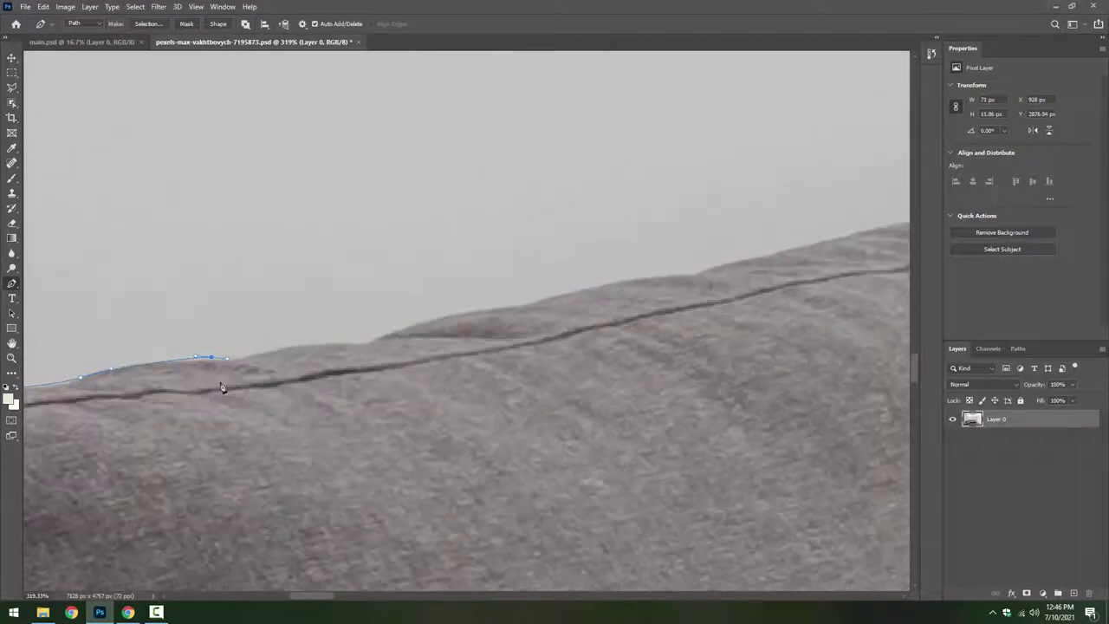
Continue anchoring further along the backrest's top edge.
left_click(272, 351)
left_click(350, 343)
left_click(385, 332)
left_click_drag(400, 330, 240, 379)
left_click(329, 357)
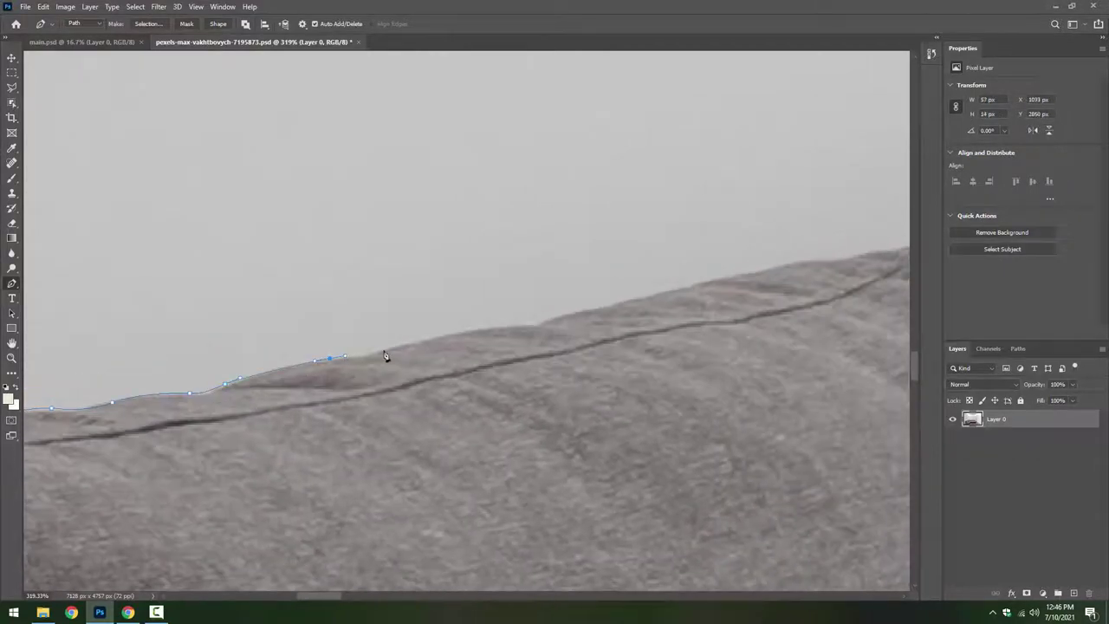
left_click_drag(406, 346, 248, 389)
left_click(270, 379)
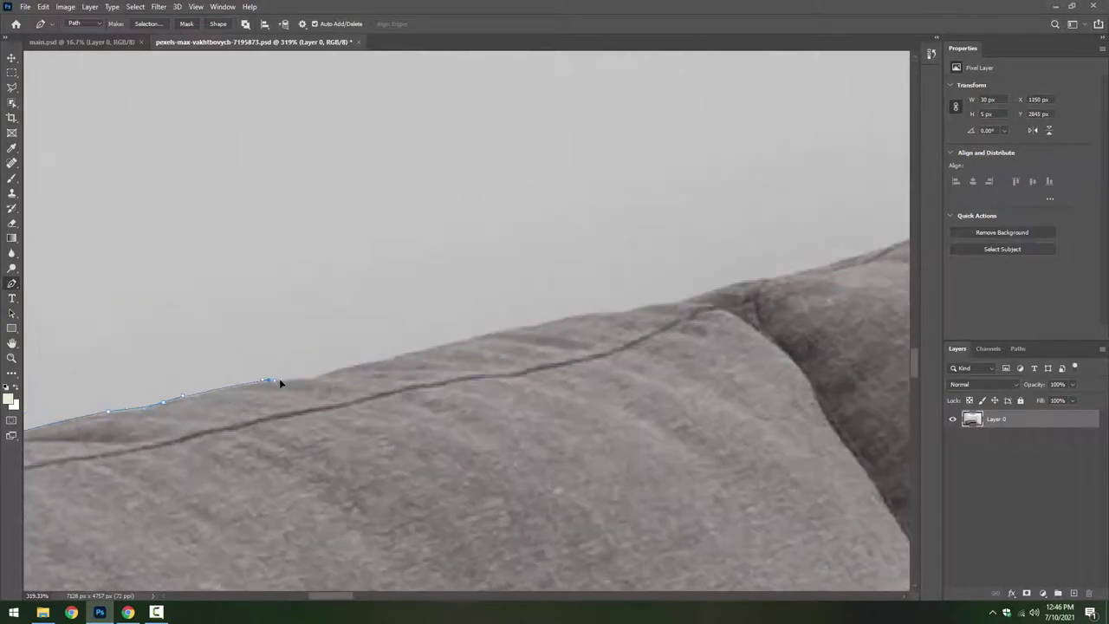
Trace the cushion's top edge down to the cushion dip.
left_click(323, 377)
left_click(374, 362)
left_click(401, 353)
left_click_drag(472, 348, 370, 372)
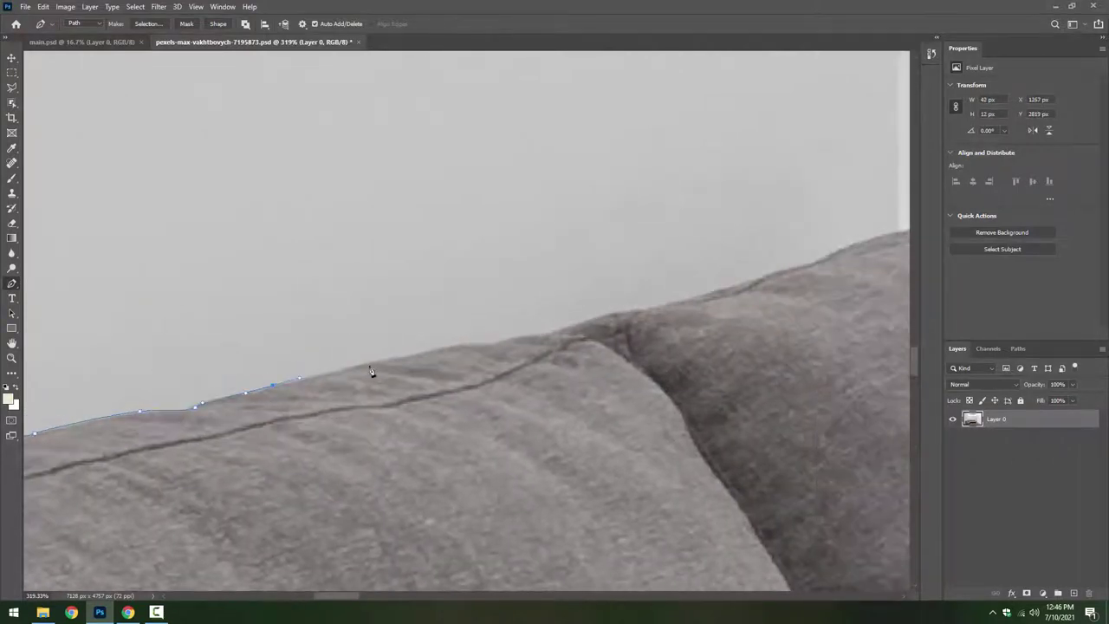
left_click(511, 340)
left_click_drag(584, 323, 371, 391)
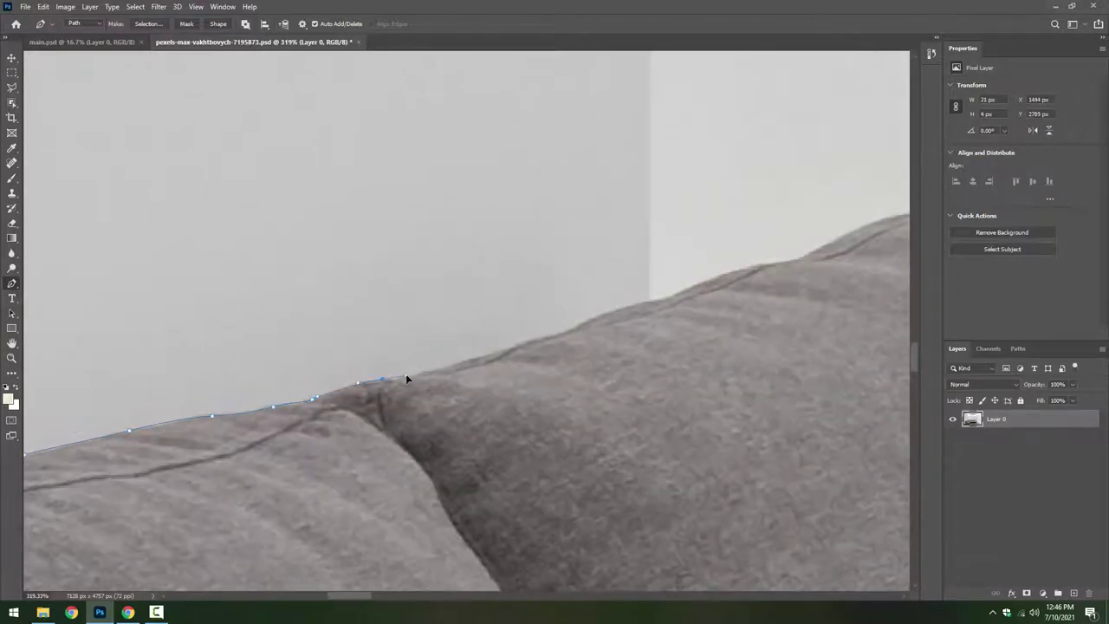
left_click(446, 365)
Add curved, smoothed anchors along the next cushion's top edge.
left_click_drag(533, 351, 312, 426)
left_click(292, 420)
left_click(329, 409)
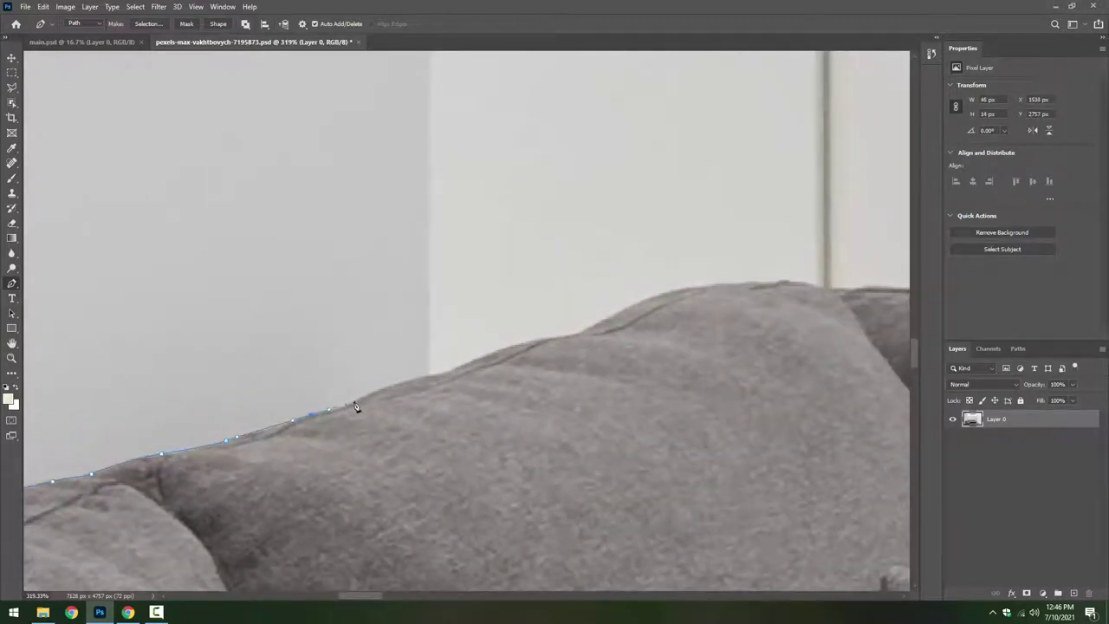
left_click(426, 382)
left_click_drag(427, 382, 219, 441)
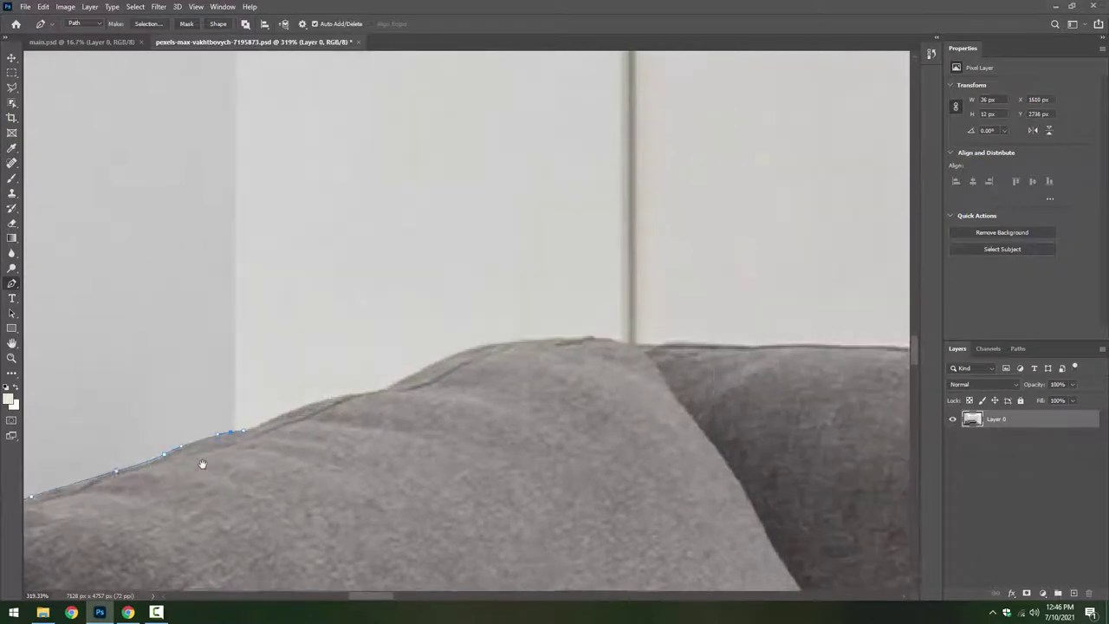
left_click(280, 410)
left_click(279, 414)
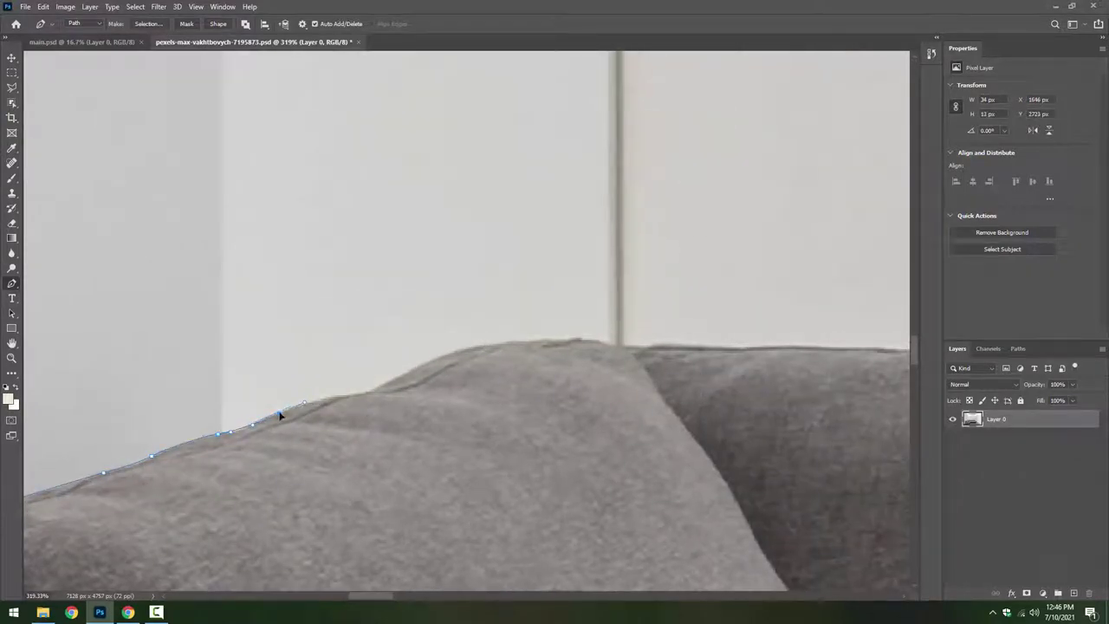
left_click(346, 394)
Curve the path along the cushion top to where the cushions meet.
left_click(386, 383)
mouse_move(472, 348)
left_mouse_down()
mouse_move(488, 348)
mouse_move(208, 420)
left_mouse_up()
left_click_drag(294, 408, 314, 409)
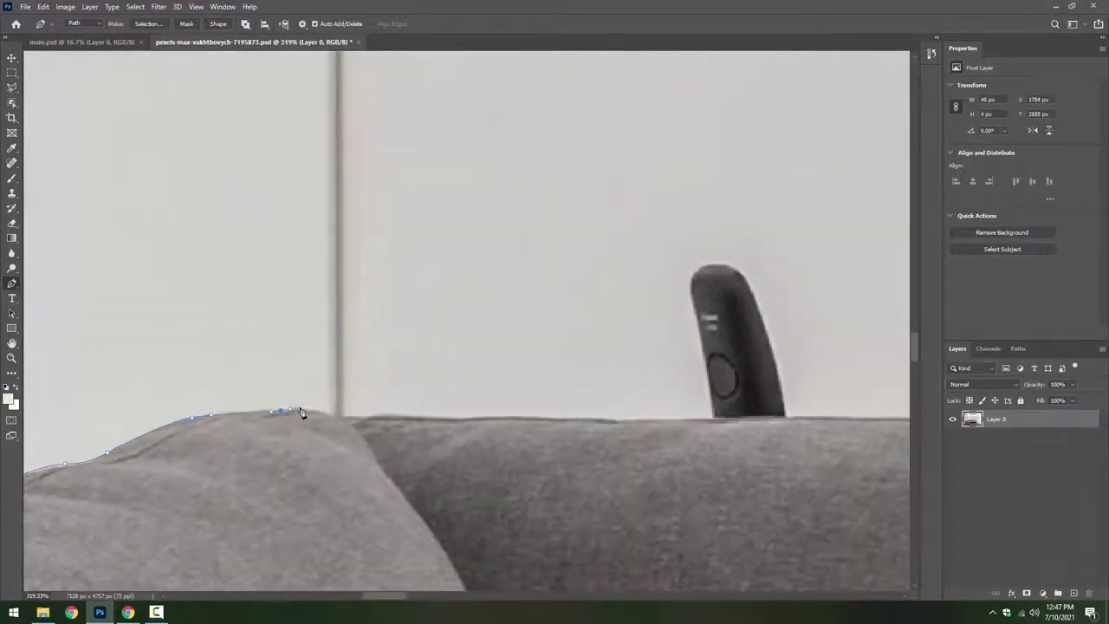
left_click(337, 415)
mouse_move(418, 413)
left_mouse_down()
mouse_move(433, 415)
mouse_move(262, 459)
left_mouse_up()
left_click(321, 440)
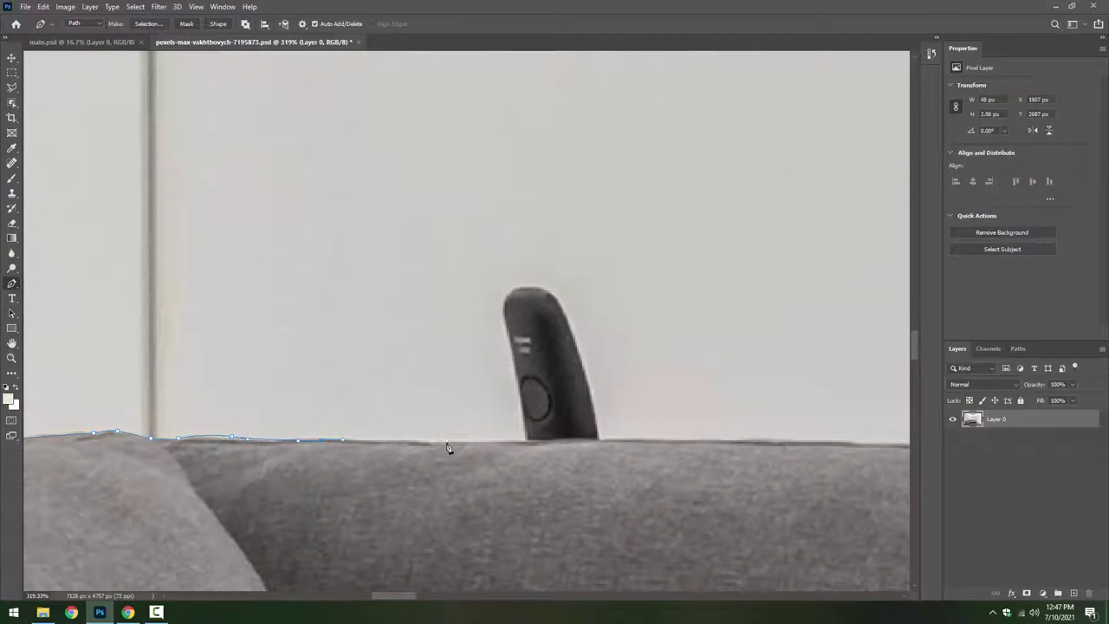
Extend a run of anchors along the backrest edge.
left_click_drag(457, 441, 472, 443)
mouse_move(598, 444)
left_mouse_down()
mouse_move(247, 457)
mouse_move(287, 451)
mouse_move(154, 493)
left_mouse_up()
left_click(286, 476)
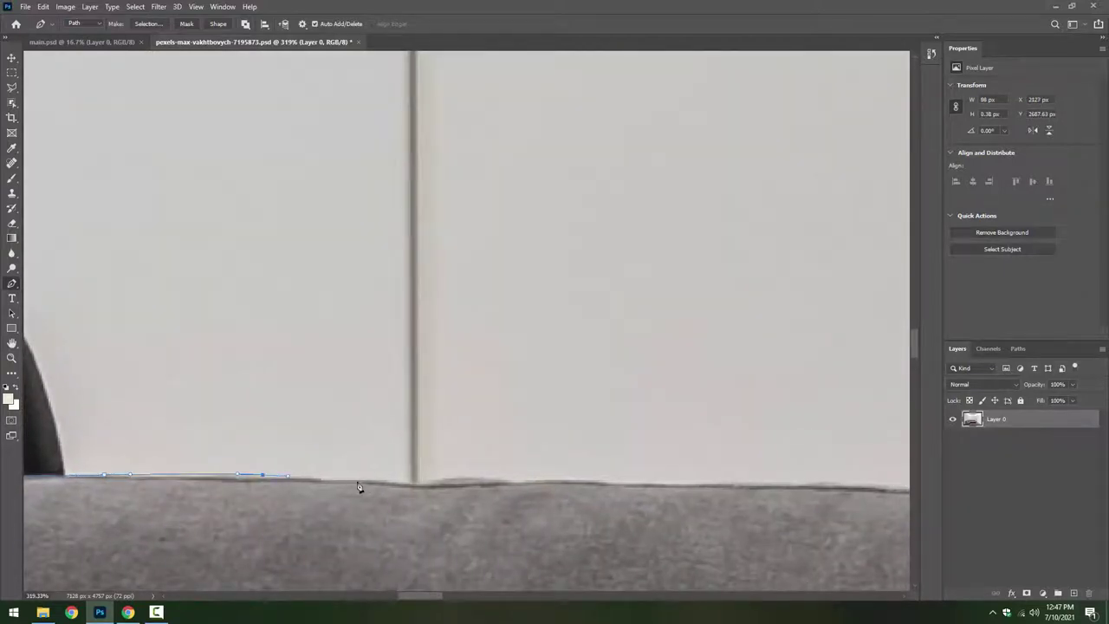
left_click(359, 482)
left_click(384, 480)
left_click_drag(438, 491, 228, 477)
left_click(228, 468)
left_click(295, 467)
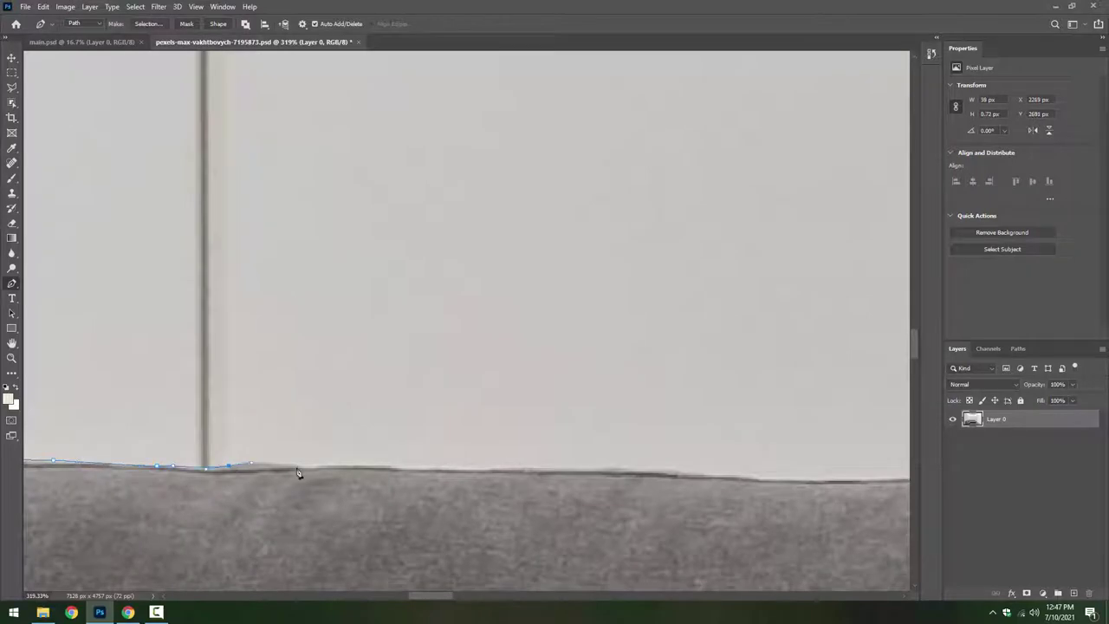
left_click(359, 465)
left_click(425, 477)
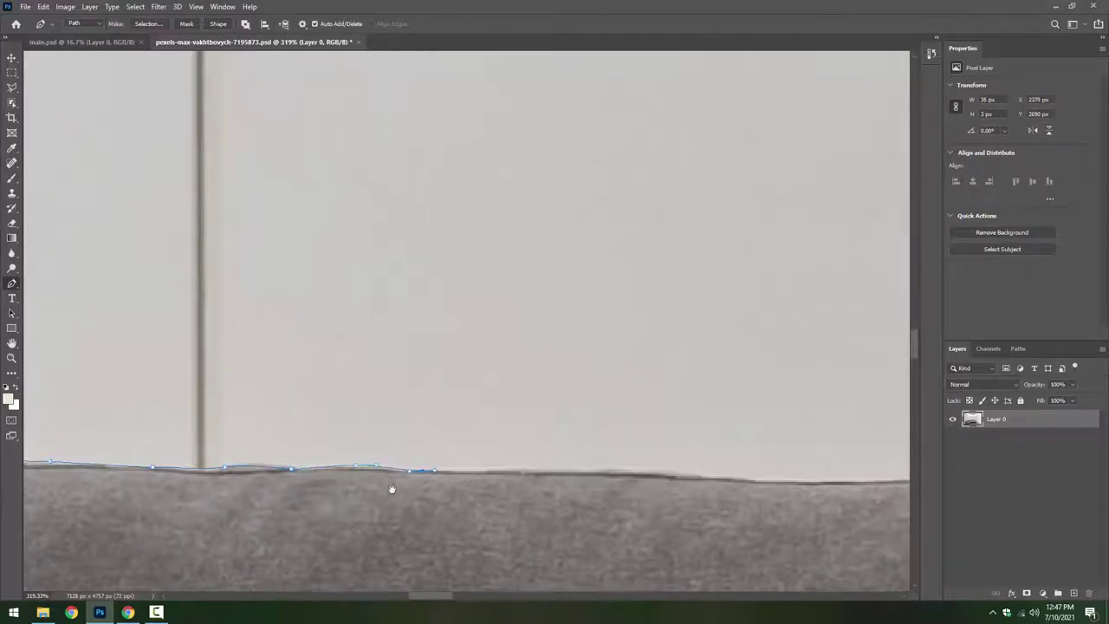
Curve the path over the cushion's rounded top into the gap between cushions.
left_click_drag(391, 487, 226, 488)
left_click(362, 468)
left_click(440, 467)
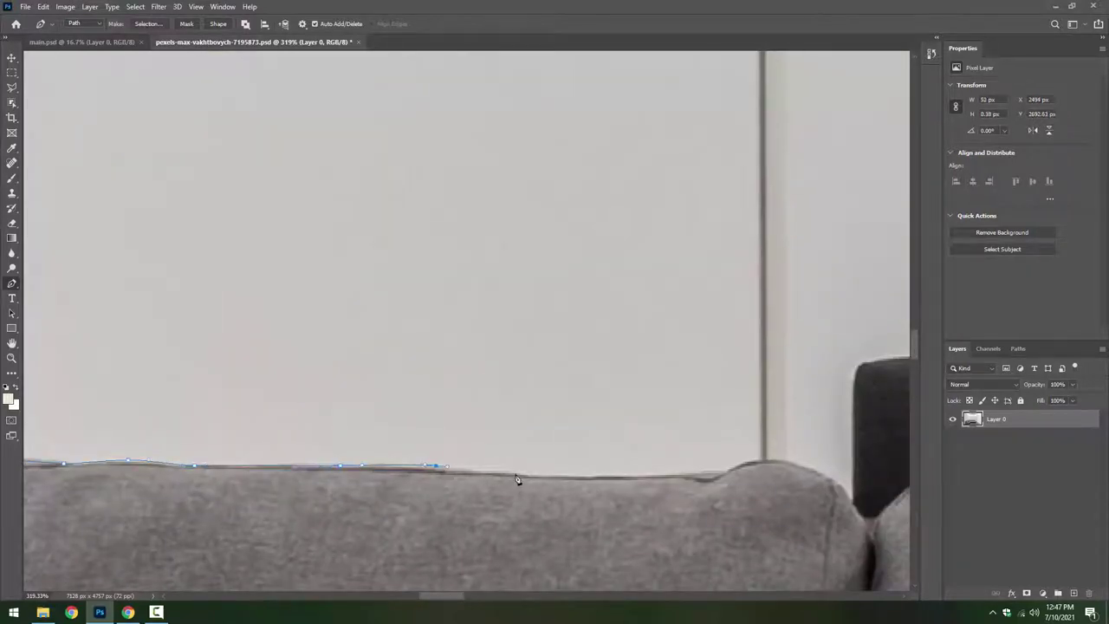
mouse_move(529, 478)
left_mouse_down()
mouse_move(726, 477)
mouse_move(404, 471)
left_mouse_up()
left_click(735, 468)
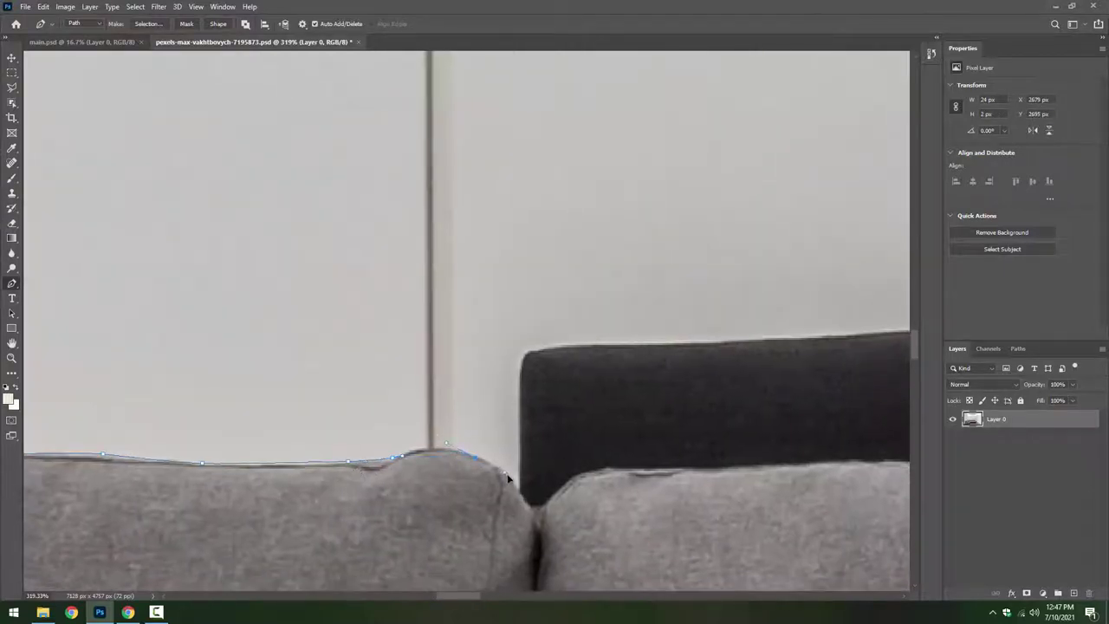
left_click_drag(507, 477, 515, 477)
left_click(519, 500)
Start the path along the next back cushion's edge.
left_click_drag(530, 520, 405, 464)
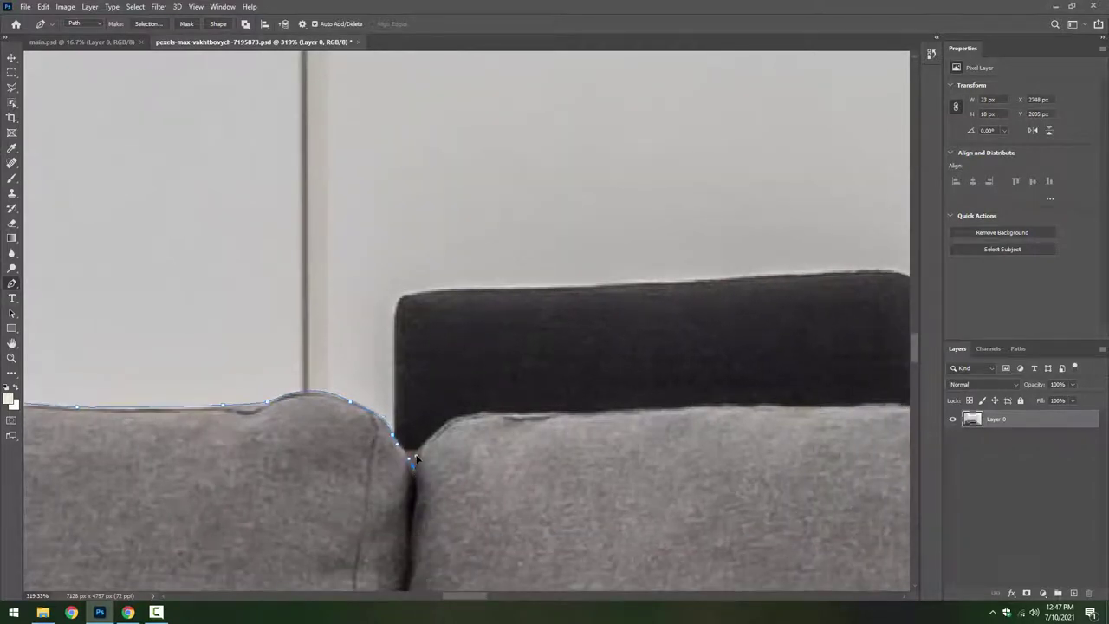
left_click(449, 421)
scroll(505, 417, "down", 3)
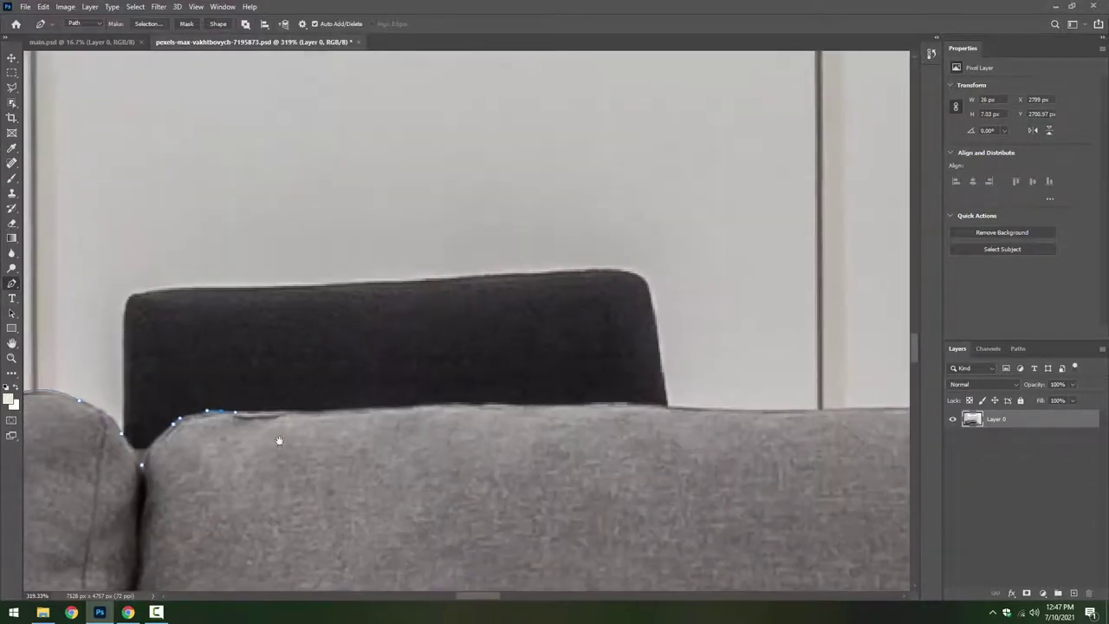
scroll(416, 460, "down", 3)
scroll(333, 443, "up", 3)
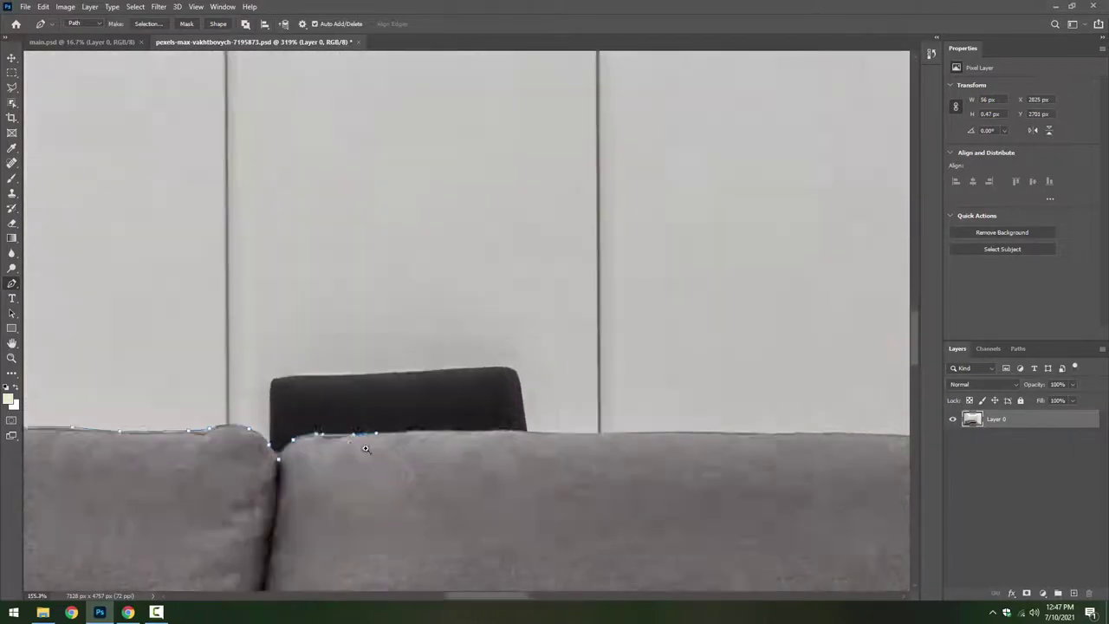
scroll(473, 417, "up", 2)
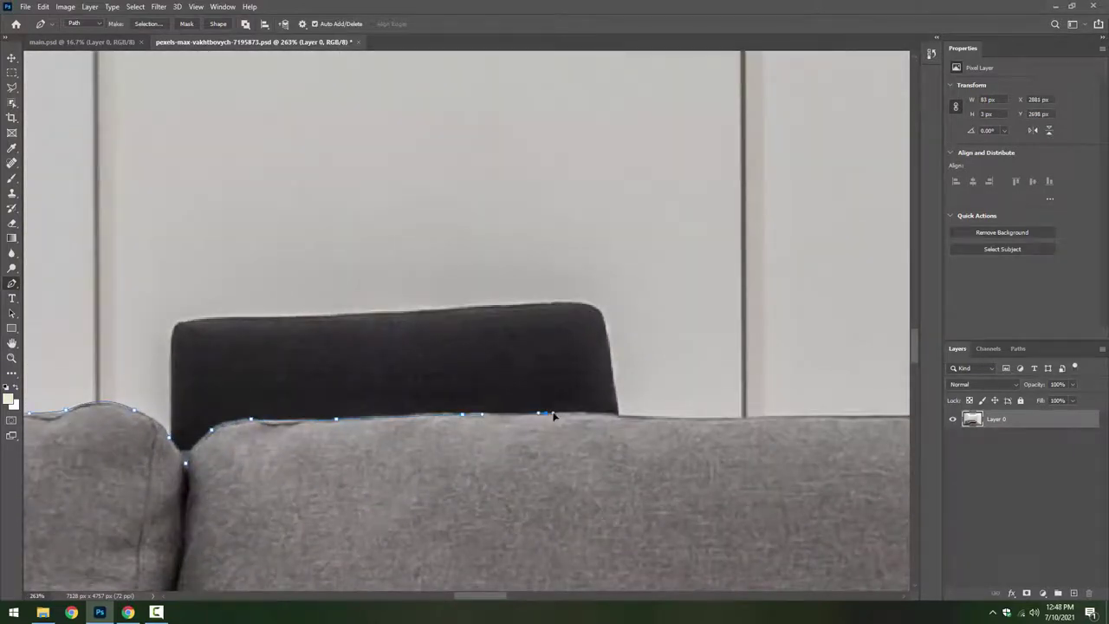
left_click_drag(553, 418, 278, 455)
Anchor along the backrest past the dark chair corner to the cushion's end.
left_click(364, 417)
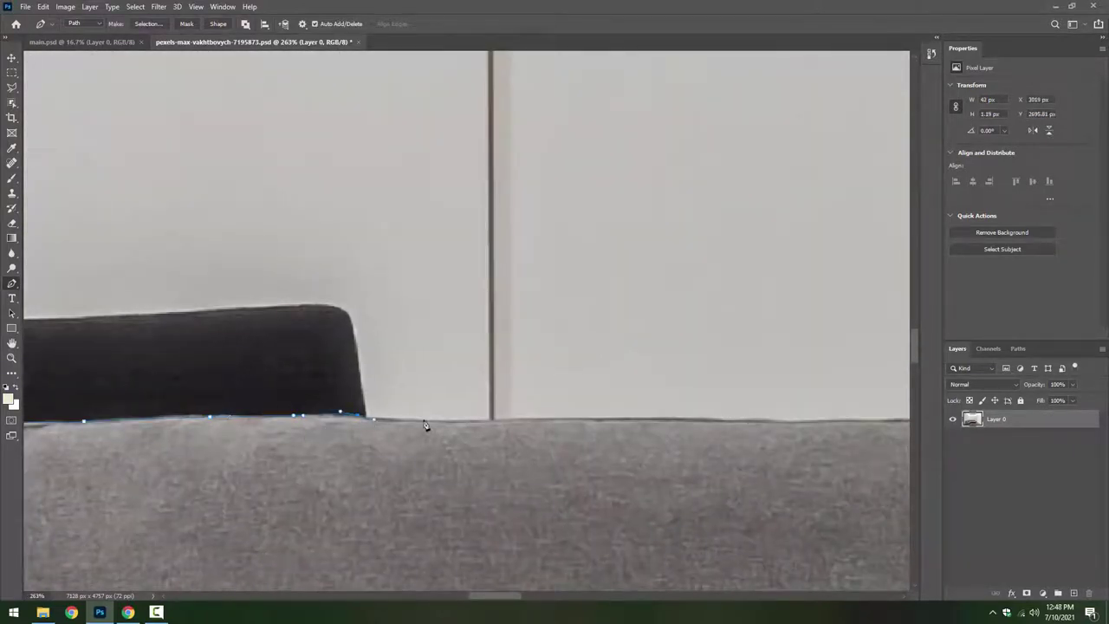
left_click(485, 421)
left_click(586, 421)
left_click(606, 421)
left_click_drag(656, 433, 265, 438)
left_click(365, 419)
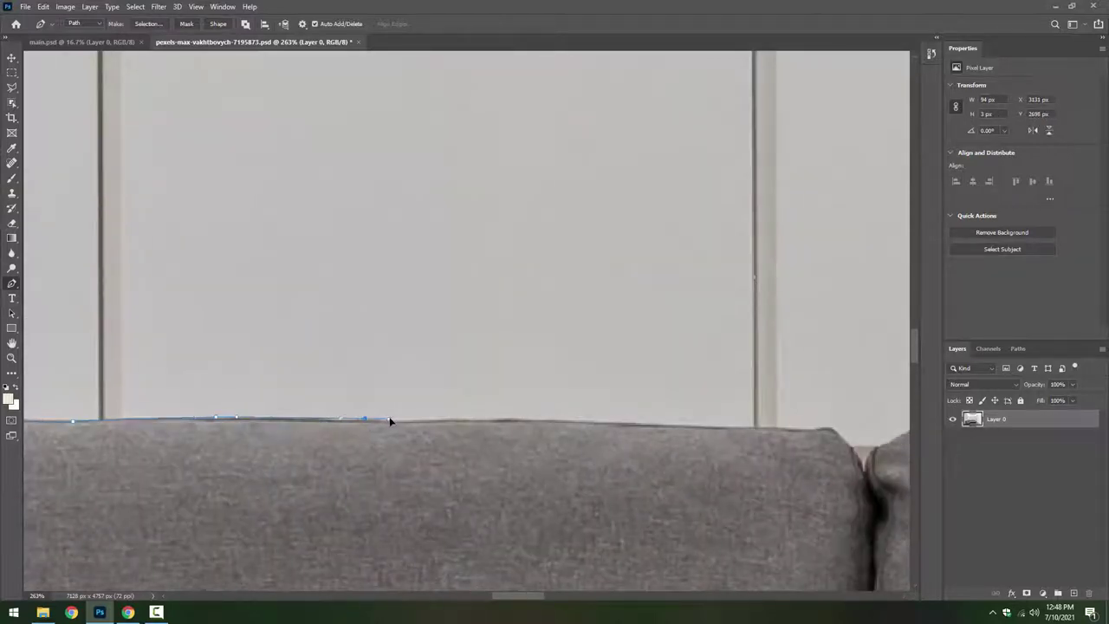
left_click(433, 419)
left_click(454, 419)
left_click(467, 420)
left_click(576, 422)
Run the path over the cushion's rounded corner down into the cushion gap.
left_click_drag(577, 424, 295, 442)
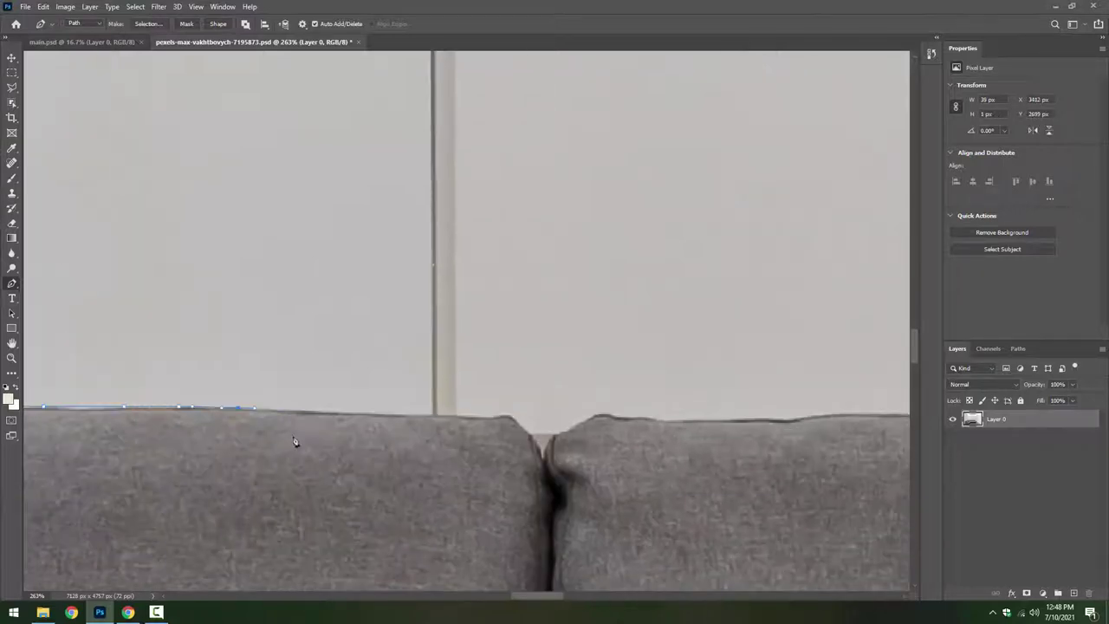
left_click(402, 416)
left_click(434, 417)
left_click(490, 418)
left_click(536, 445)
mouse_move(580, 427)
left_mouse_down()
mouse_move(319, 438)
mouse_move(366, 425)
mouse_move(474, 427)
mouse_move(237, 452)
left_mouse_up()
Add curved anchors hugging the remaining backrest edge.
scroll(318, 438, "up", 2)
left_click_drag(319, 424, 331, 427)
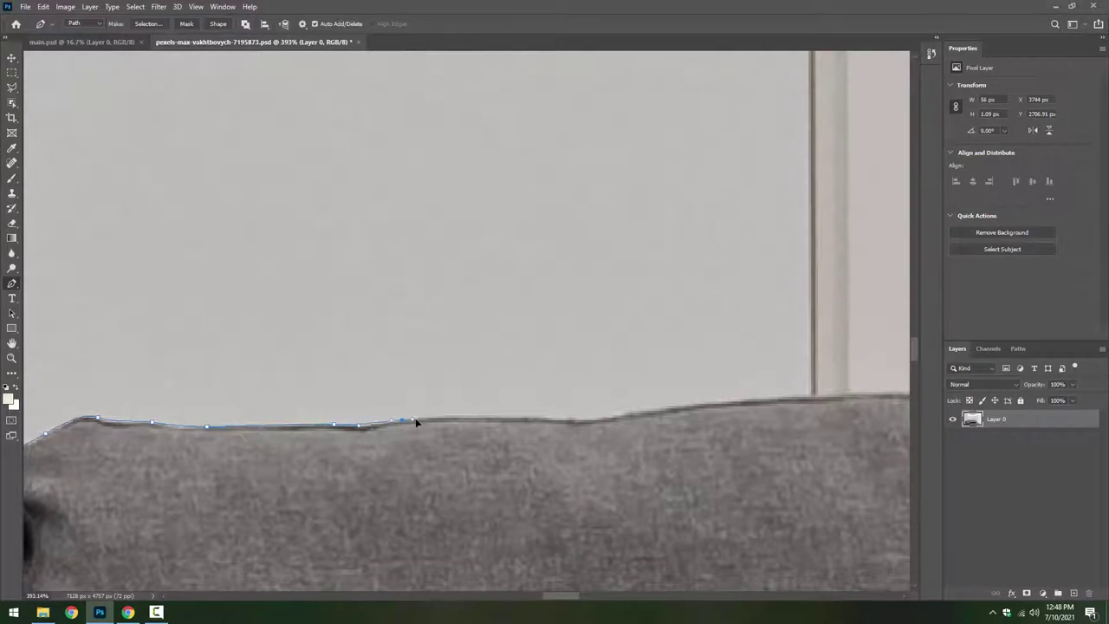
mouse_move(515, 436)
left_mouse_down()
mouse_move(272, 435)
mouse_move(337, 427)
left_mouse_up()
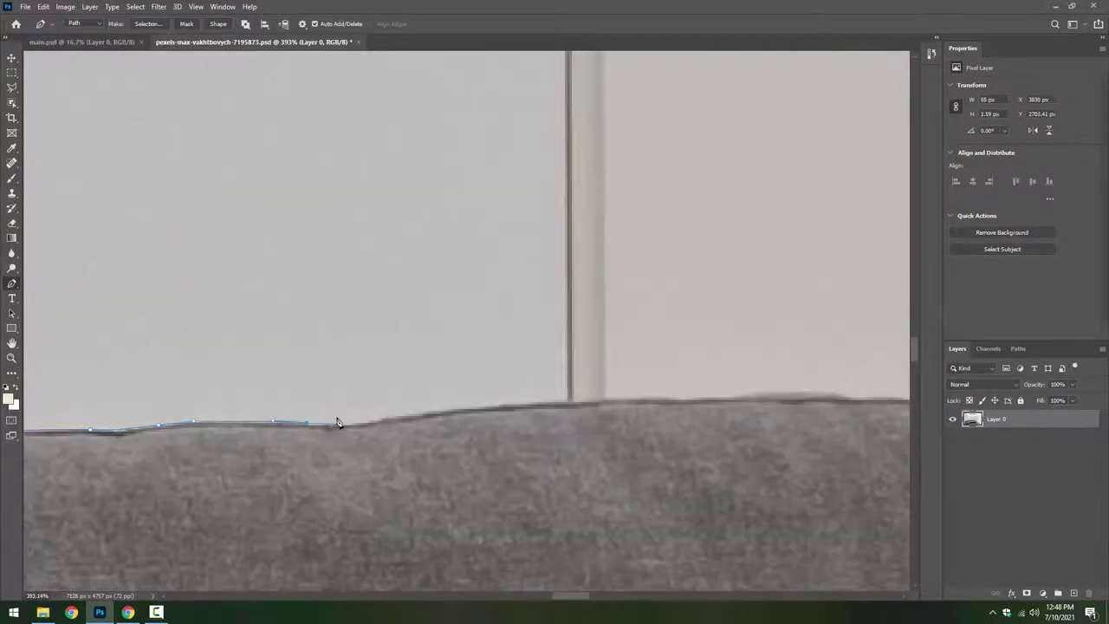
left_click_drag(424, 417, 433, 415)
left_click_drag(520, 435, 266, 435)
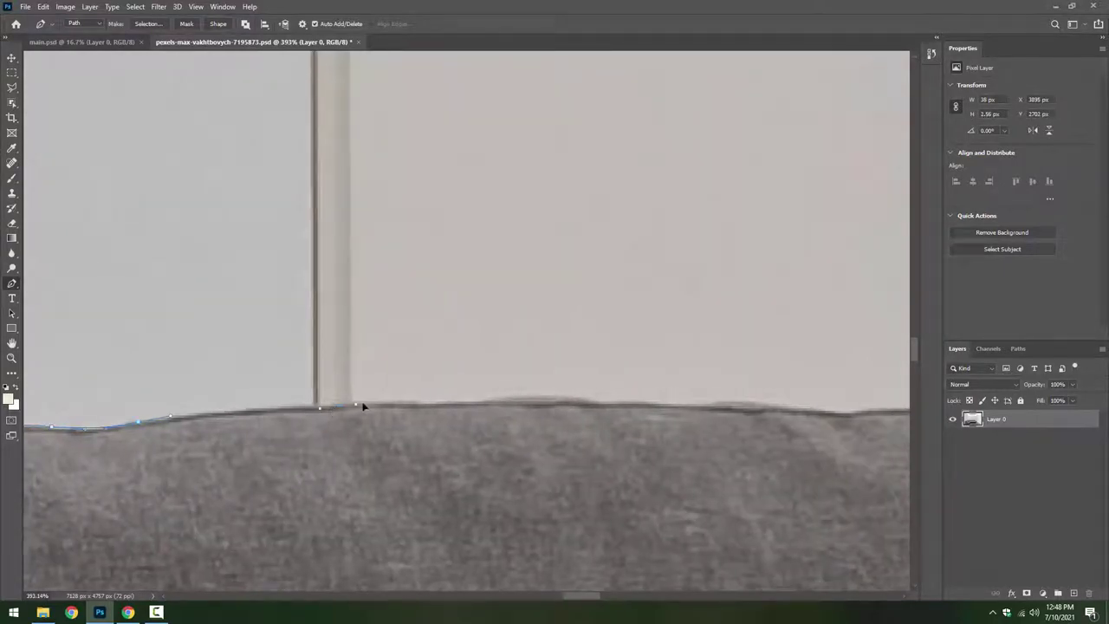
left_click_drag(337, 408, 336, 406)
mouse_move(484, 401)
left_mouse_down()
mouse_move(508, 395)
mouse_move(381, 425)
mouse_move(491, 429)
mouse_move(266, 449)
left_mouse_up()
Extend the path to the backrest's end with a curved anchor.
left_click(390, 425)
left_click(364, 432)
left_click_drag(364, 436, 356, 436)
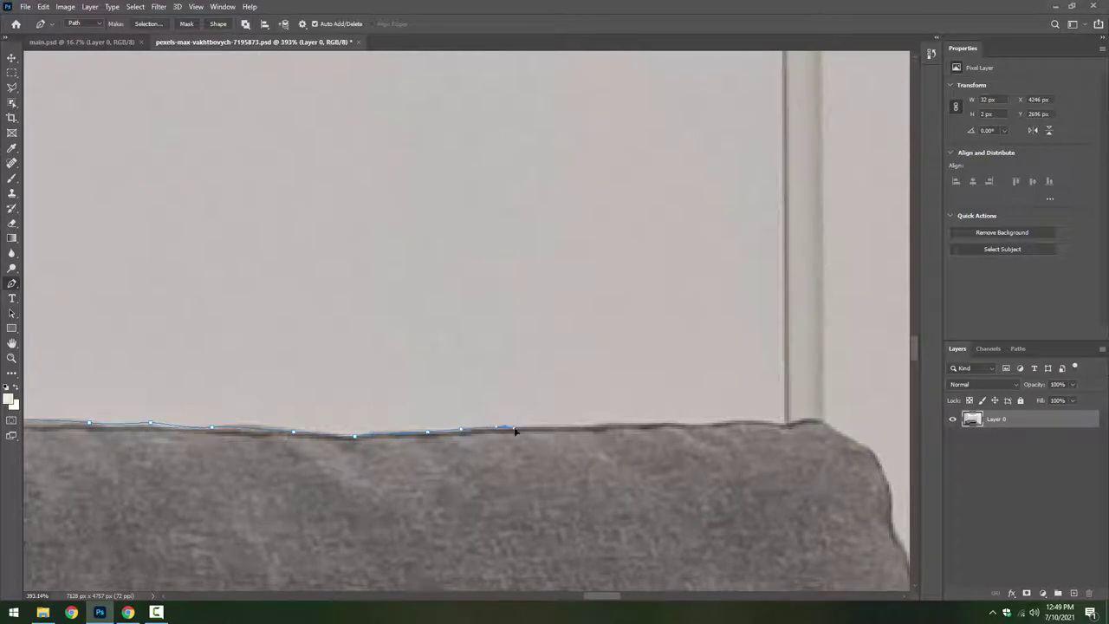
mouse_move(519, 433)
left_mouse_down()
mouse_move(208, 433)
mouse_move(283, 431)
left_mouse_up()
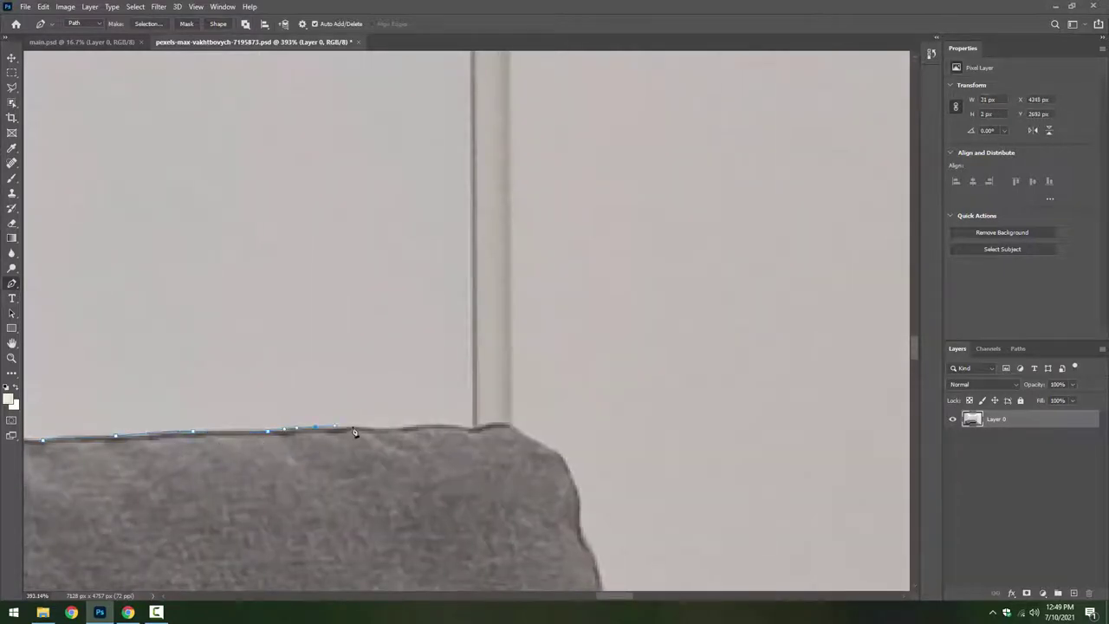
Trace the right arm's top corner and down its outer edge, closing the outline.
left_click_drag(377, 430, 199, 449)
mouse_move(265, 433)
left_mouse_down()
mouse_move(338, 432)
mouse_move(400, 460)
mouse_move(303, 364)
left_mouse_up()
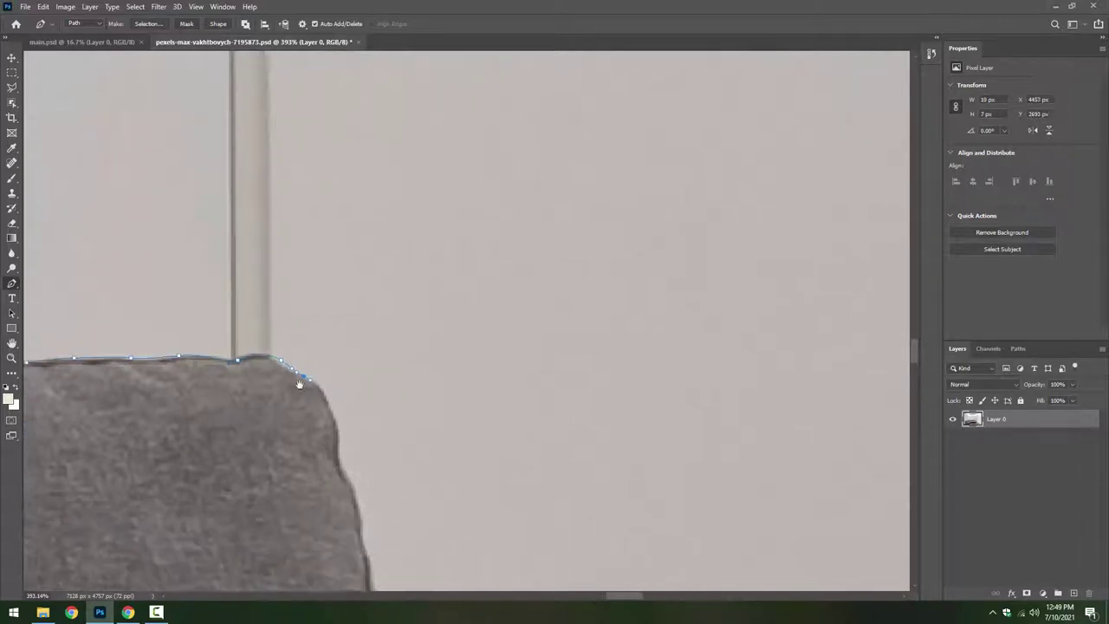
left_click(334, 406)
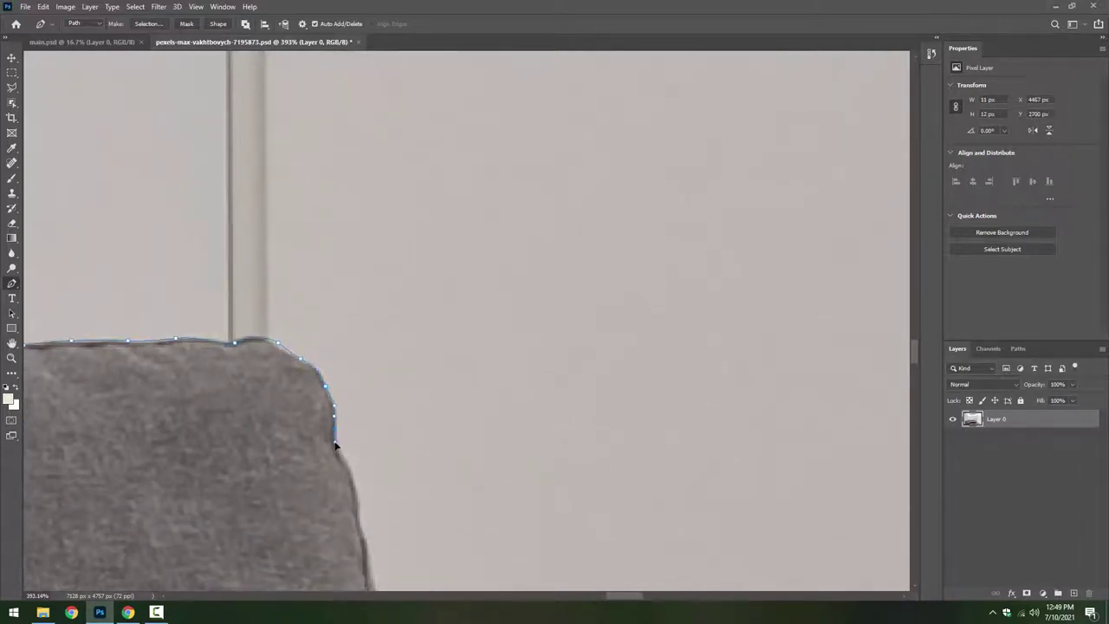
left_click(347, 467)
left_click_drag(347, 467, 344, 313)
left_click(357, 351)
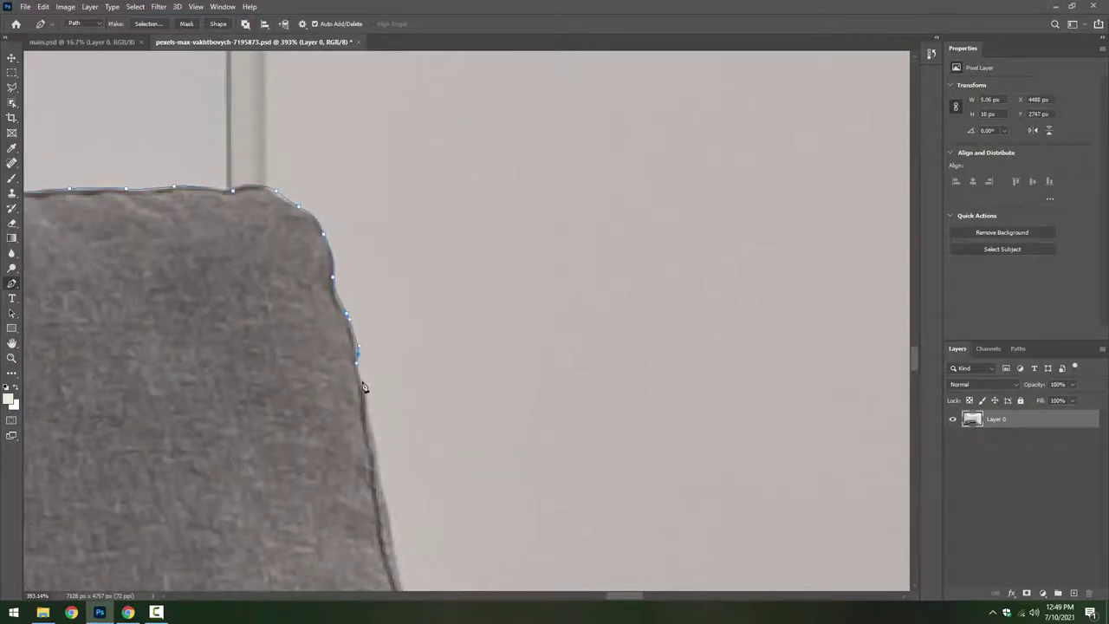
left_click(369, 420)
mouse_move(360, 473)
left_mouse_down()
mouse_move(314, 392)
mouse_move(282, 286)
left_mouse_up()
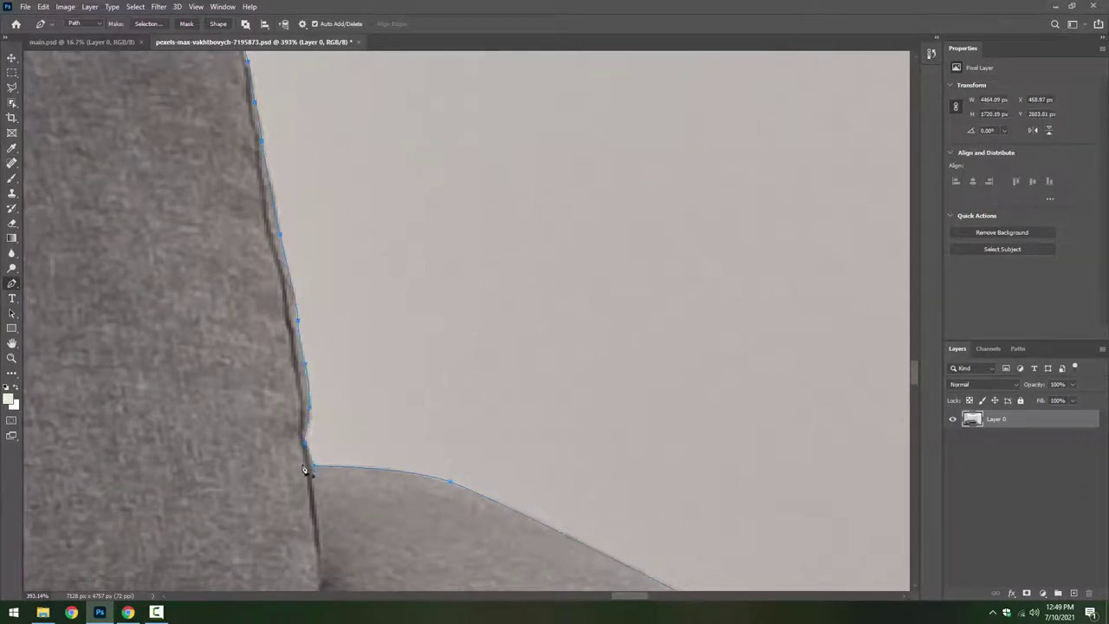
scroll(313, 469, "down", 8)
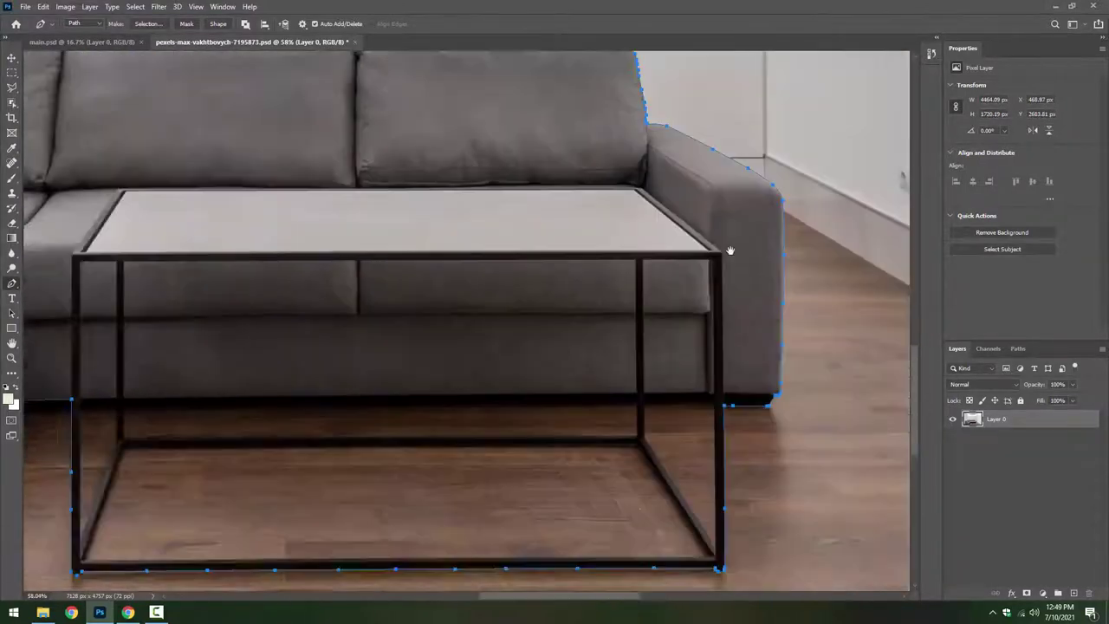
left_click_drag(195, 444, 336, 366)
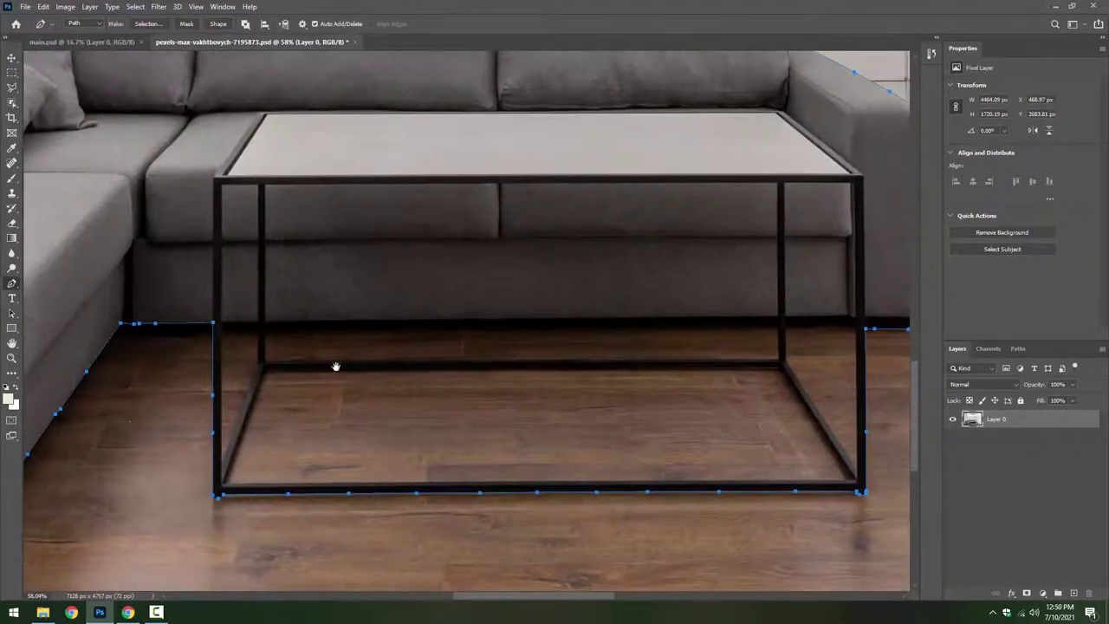
Trace and close a subpath around the floor gap inside the table frame, down the diagonal leg.
scroll(219, 328, "up", 8)
left_click(231, 293)
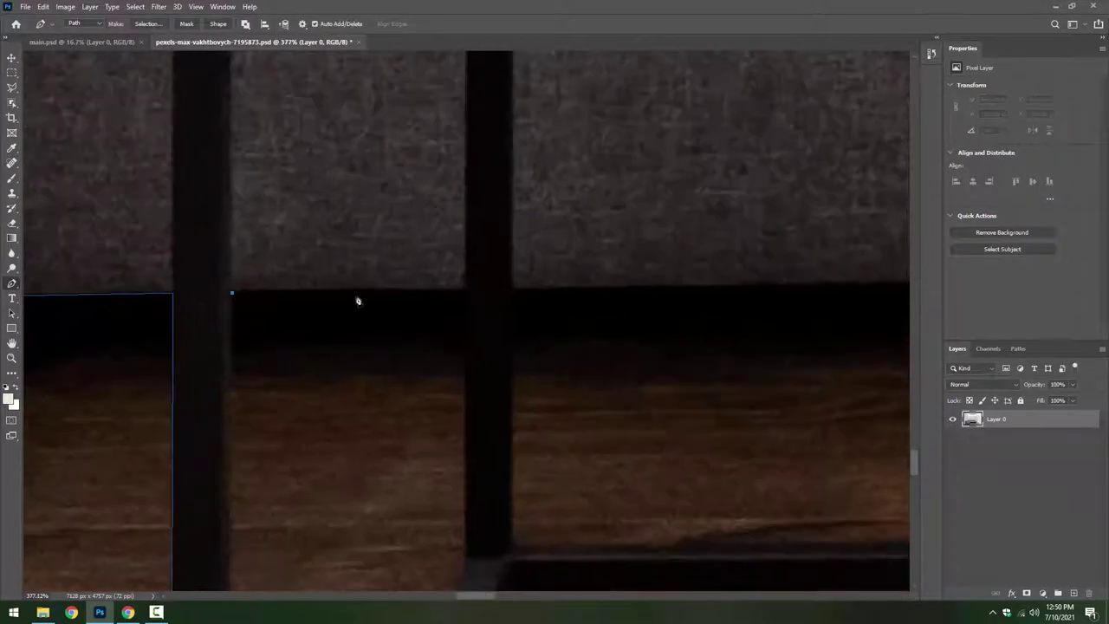
left_click(419, 291)
left_click(465, 292)
left_click_drag(477, 388, 513, 206)
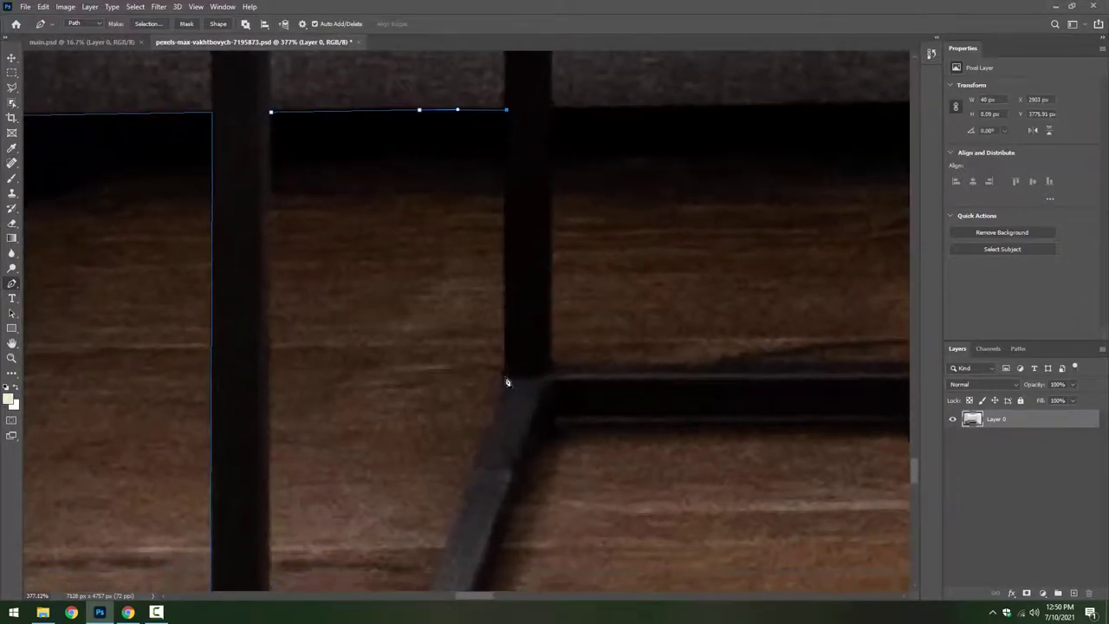
left_click(508, 379)
left_click_drag(491, 432, 527, 177)
left_click(416, 468)
left_click_drag(395, 517, 454, 276)
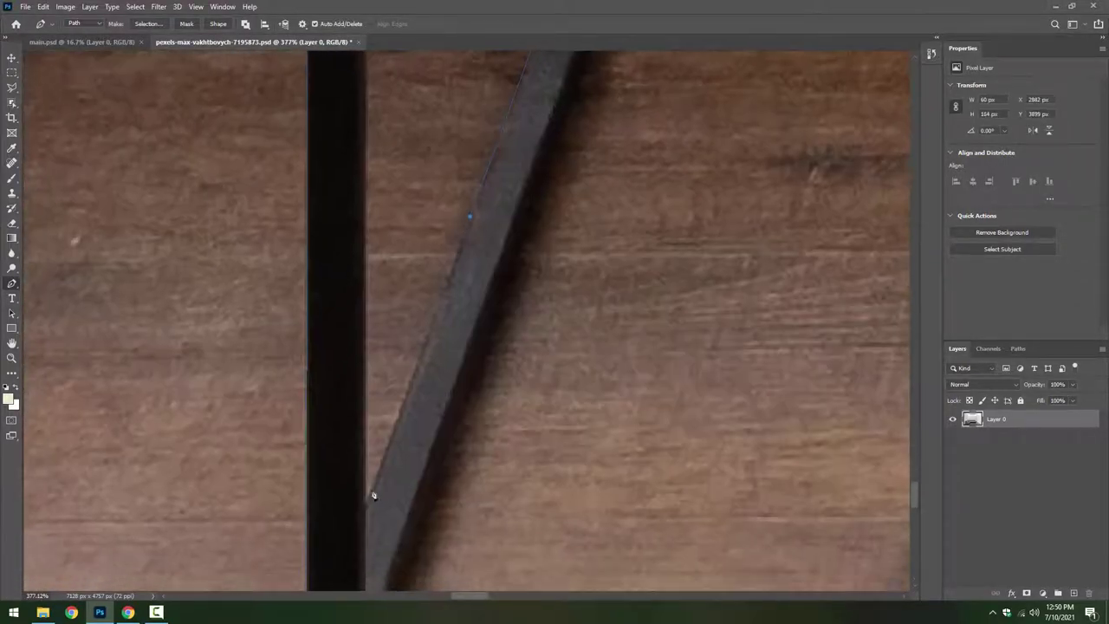
scroll(367, 260, "up", 1)
scroll(374, 312, "up", 3)
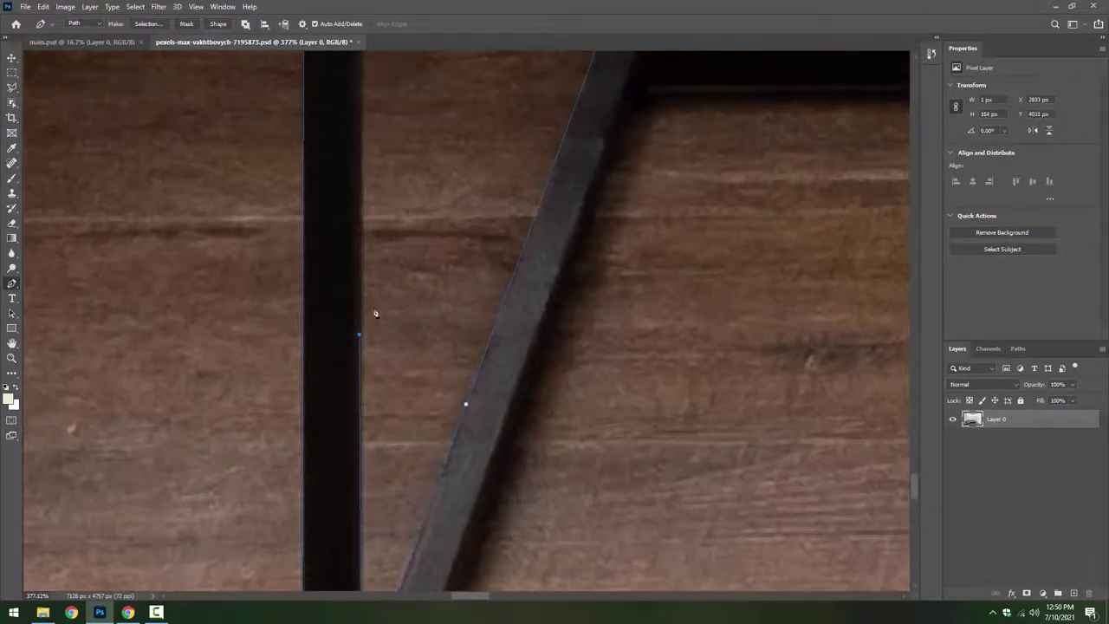
scroll(373, 211, "up", 5)
left_click(358, 100)
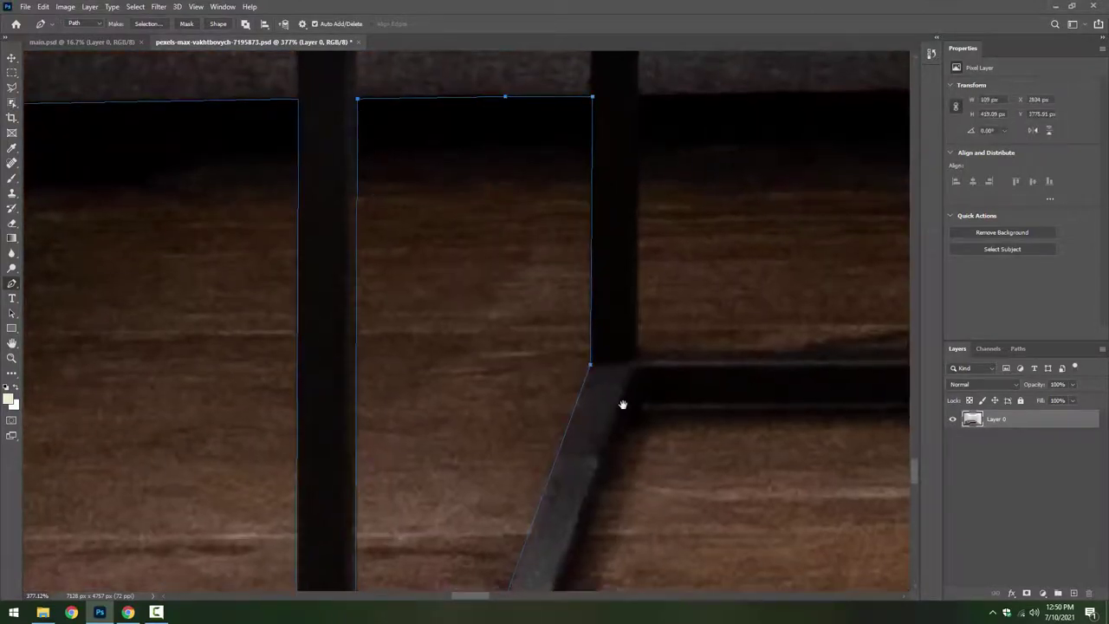
Trace the sofa's dark bottom edge with smooth anchors up to the table post.
scroll(485, 364, "up", 3)
scroll(346, 321, "right", 3)
left_click(105, 298)
mouse_move(441, 289)
left_mouse_down()
mouse_move(475, 290)
mouse_move(519, 312)
left_mouse_up()
scroll(512, 297, "right", 3)
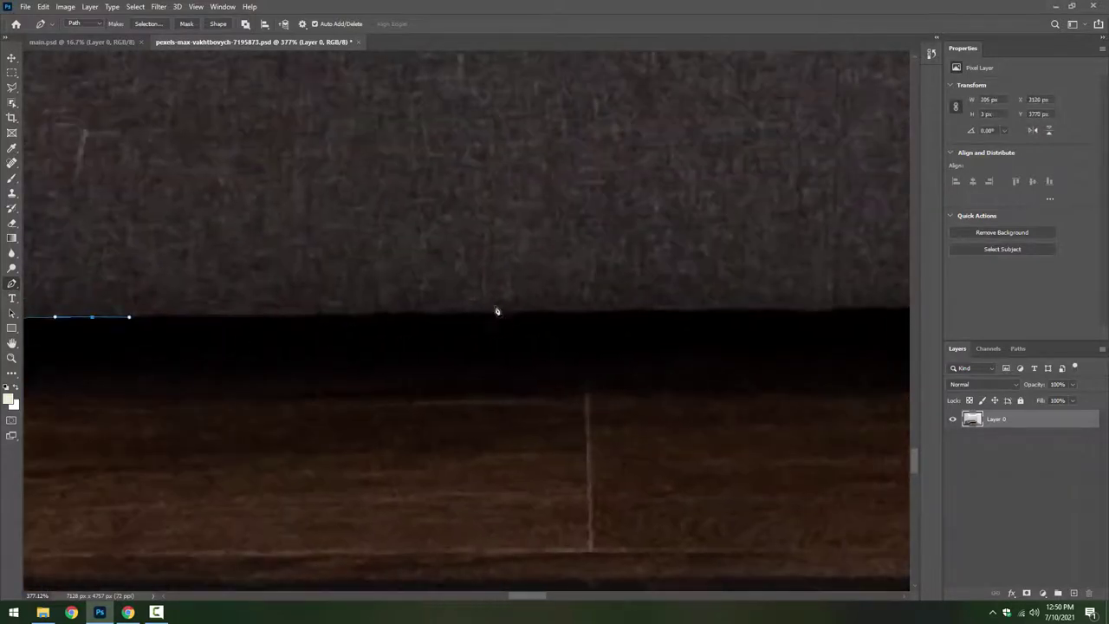
scroll(284, 330, "right", 5)
left_click_drag(284, 330, 321, 327)
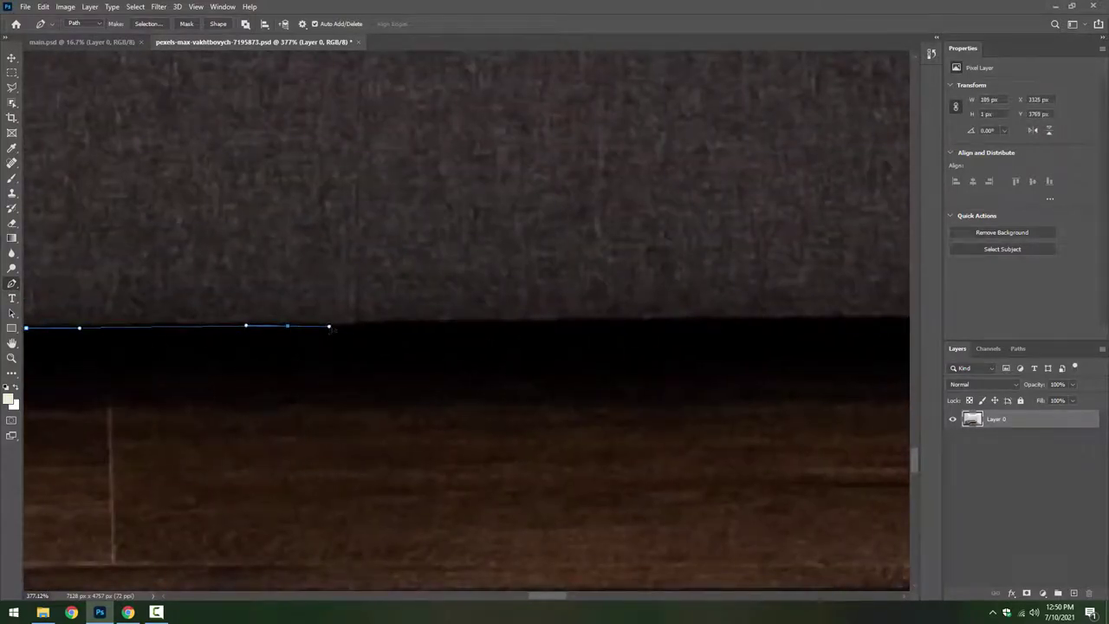
left_click_drag(401, 328, 441, 327)
left_click_drag(418, 377, 132, 413)
left_click_drag(325, 364, 365, 363)
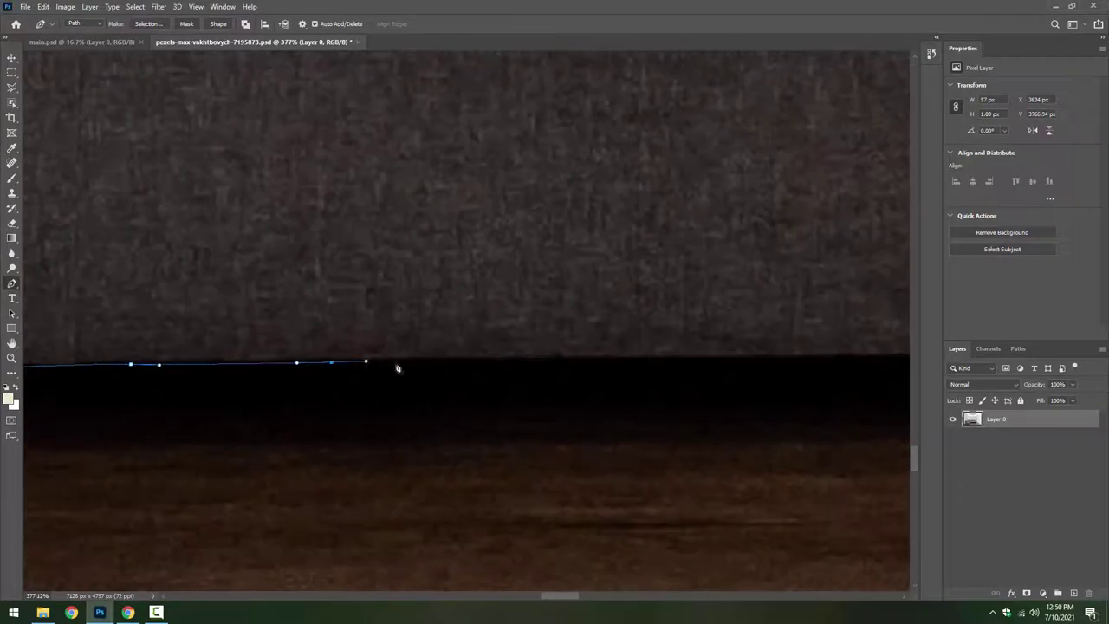
left_click_drag(554, 363, 606, 363)
left_click_drag(638, 404, 196, 428)
left_click_drag(372, 428, 408, 427)
mouse_move(521, 428)
left_mouse_down()
mouse_move(560, 427)
mouse_move(276, 472)
left_mouse_up()
left_click_drag(467, 471, 507, 469)
left_click_drag(615, 472, 648, 472)
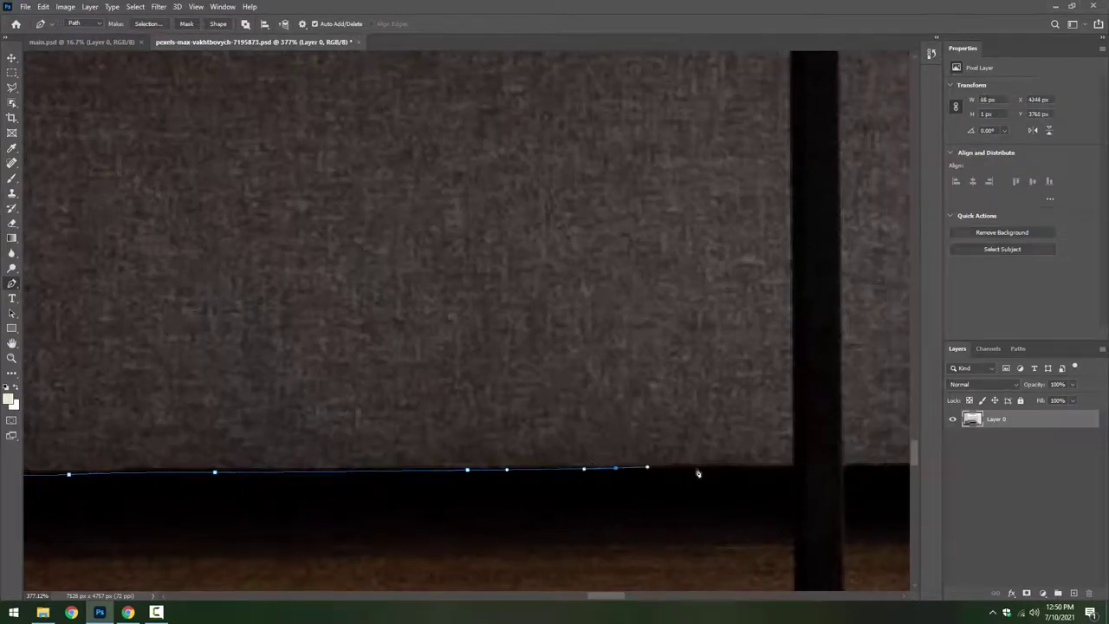
mouse_move(718, 471)
left_mouse_down()
mouse_move(737, 470)
mouse_move(780, 420)
left_mouse_up()
left_click(792, 469)
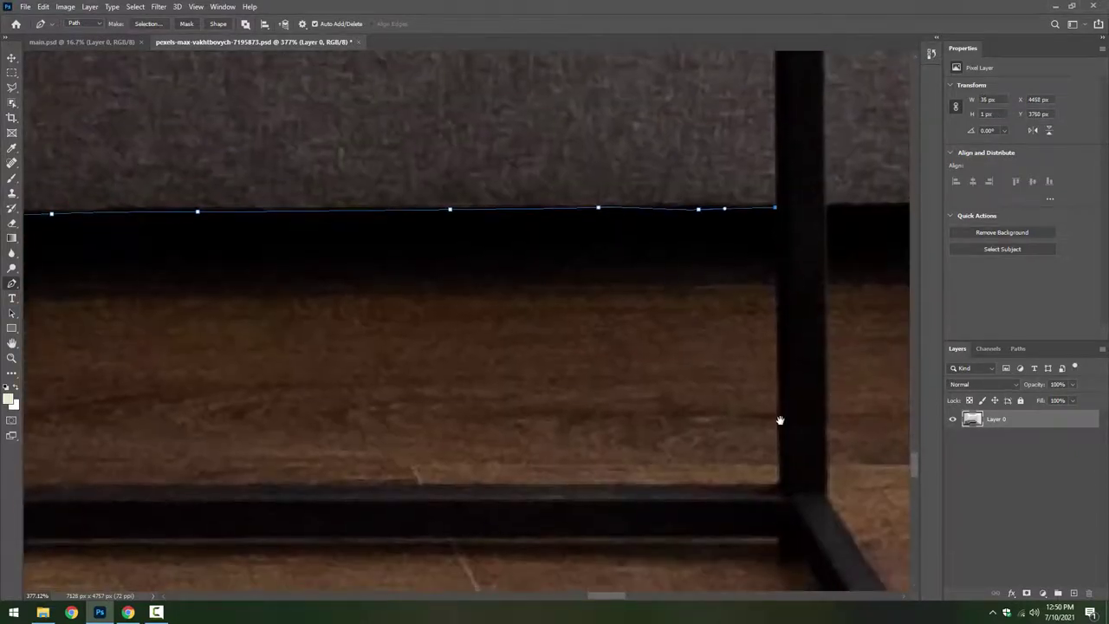
Follow the bottom rail to the leg corner and close the gap outline beside the leg.
left_click(779, 490)
left_click(351, 490)
left_click_drag(317, 494, 823, 485)
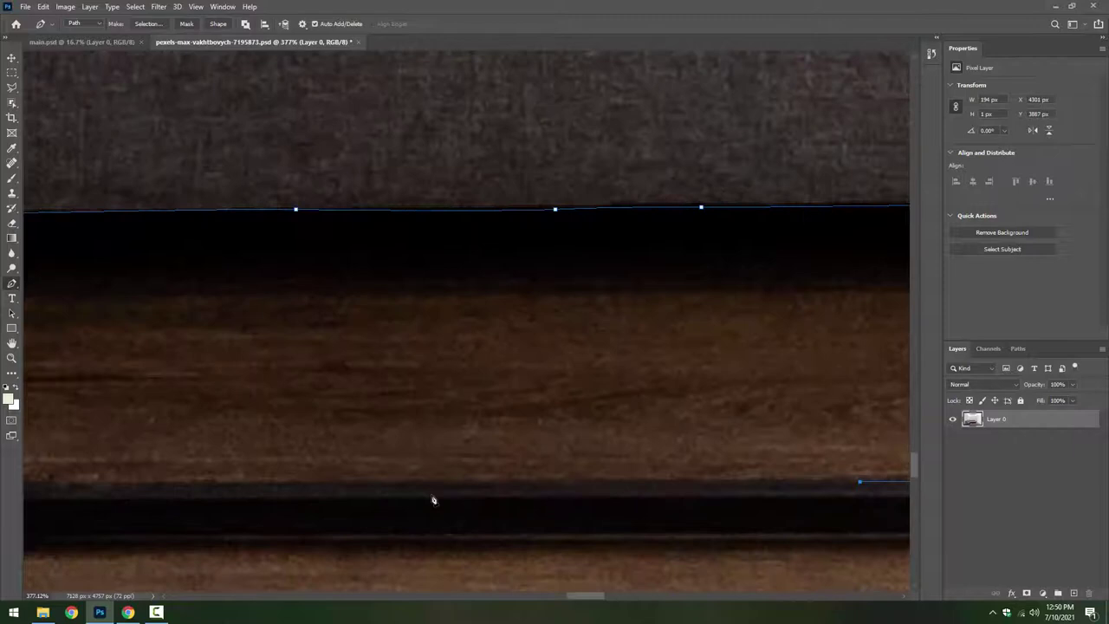
left_click_drag(341, 488, 580, 491)
left_click(336, 487)
left_click_drag(188, 493, 326, 476)
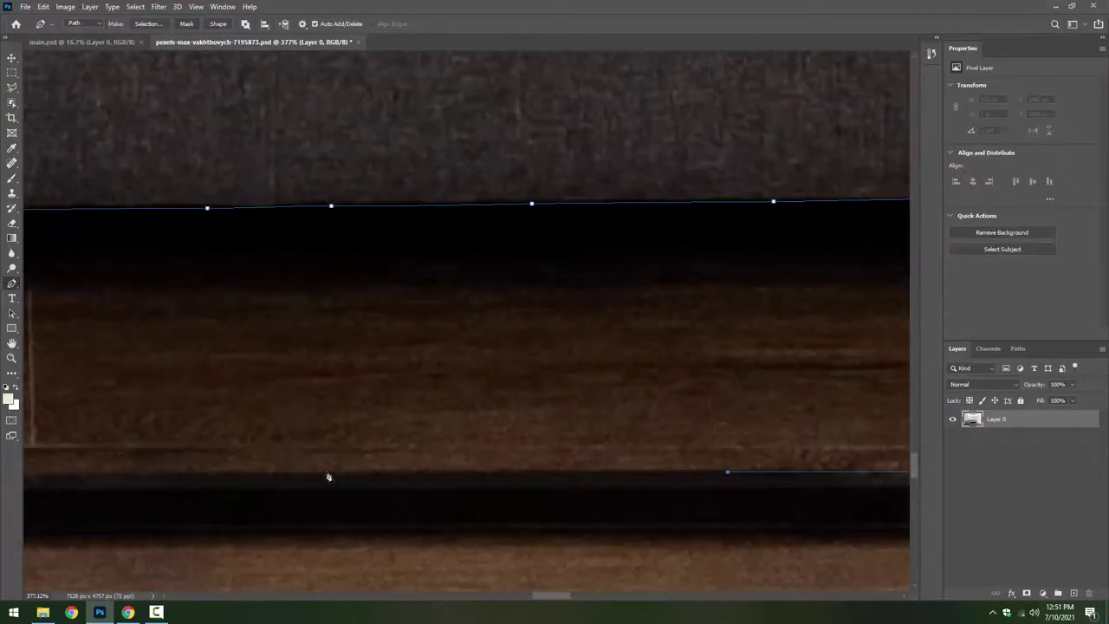
left_click(321, 474)
mouse_move(196, 473)
left_mouse_down()
mouse_move(361, 488)
mouse_move(395, 460)
mouse_move(433, 453)
left_mouse_up()
left_click_drag(50, 455, 268, 456)
left_click(250, 449)
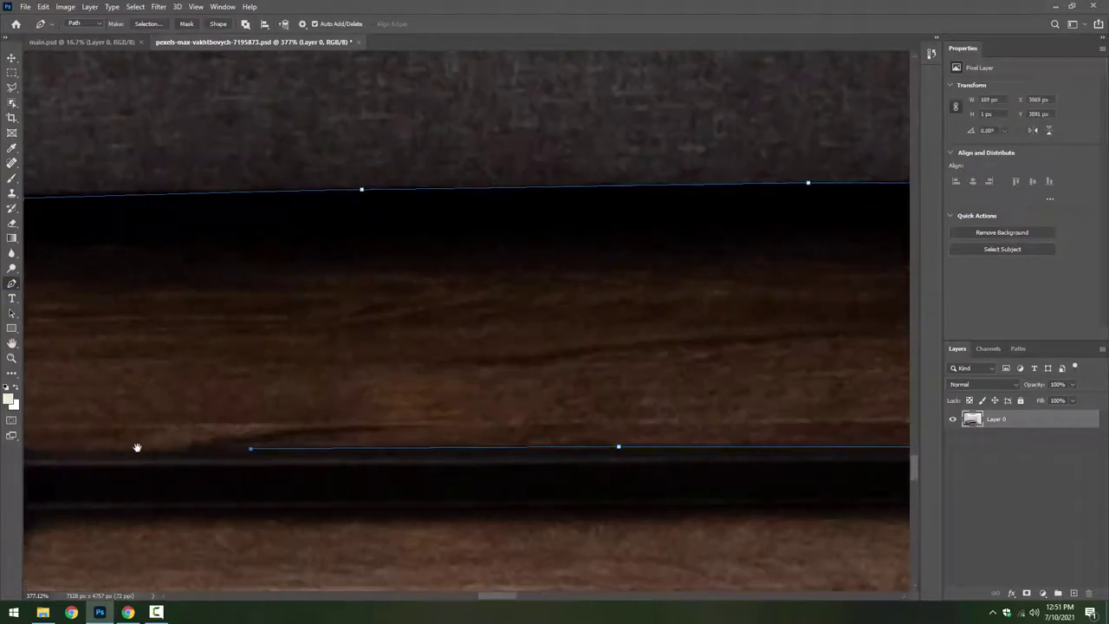
left_click_drag(30, 457, 443, 467)
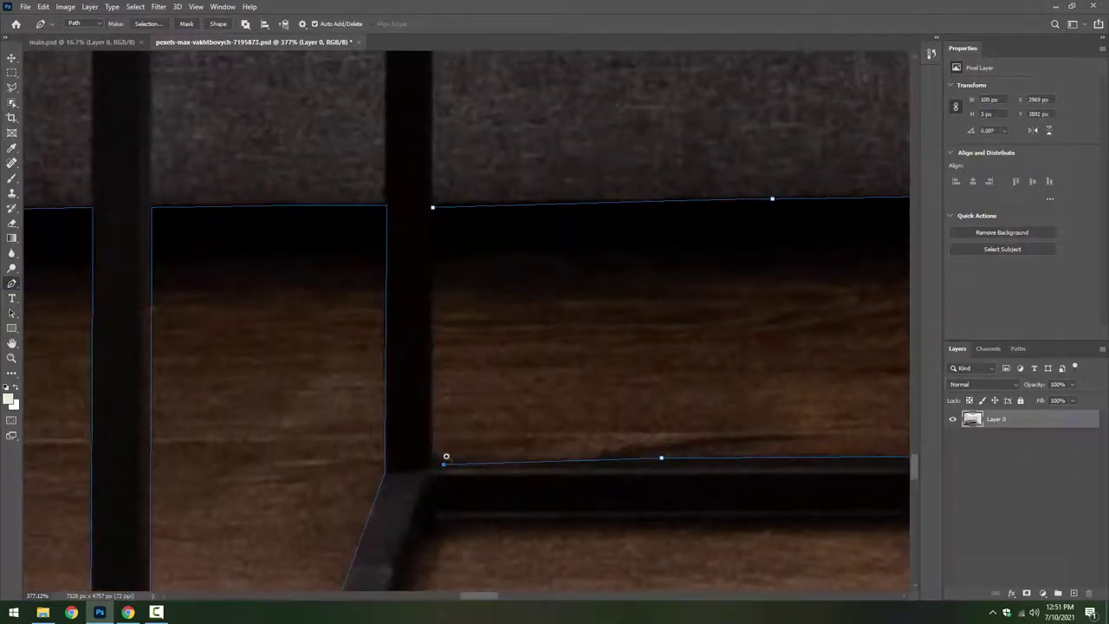
key("ctrl+space")
left_click(452, 460)
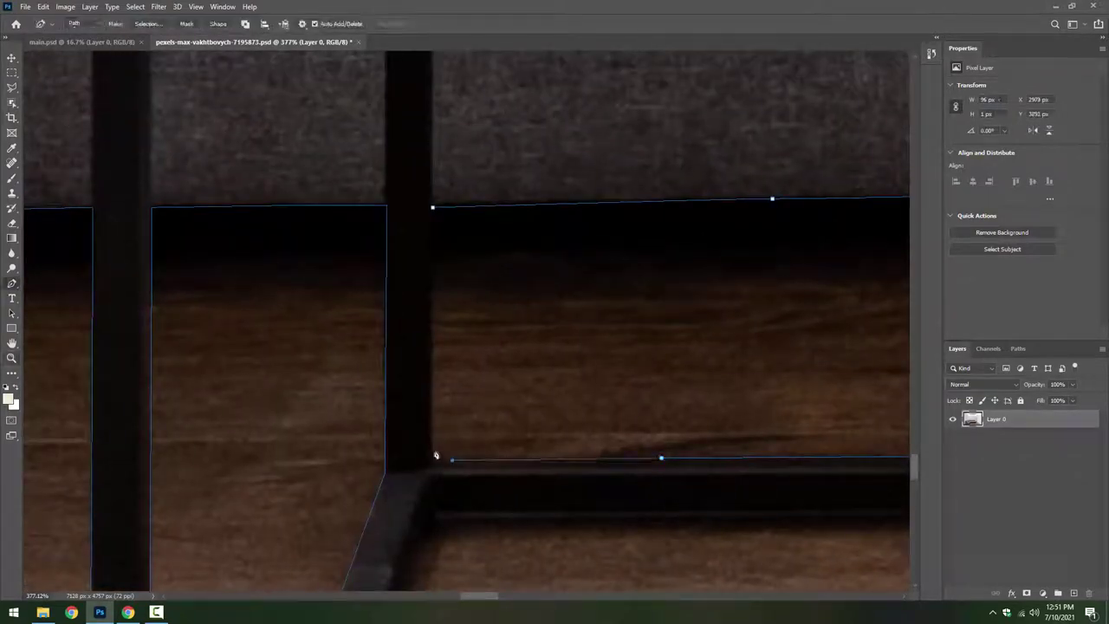
mouse_move(429, 416)
left_mouse_down()
mouse_move(430, 357)
mouse_move(432, 449)
left_mouse_up()
left_click(433, 209)
Start a new subpath along the sofa's base edge between the table legs.
scroll(435, 212, "down", 5)
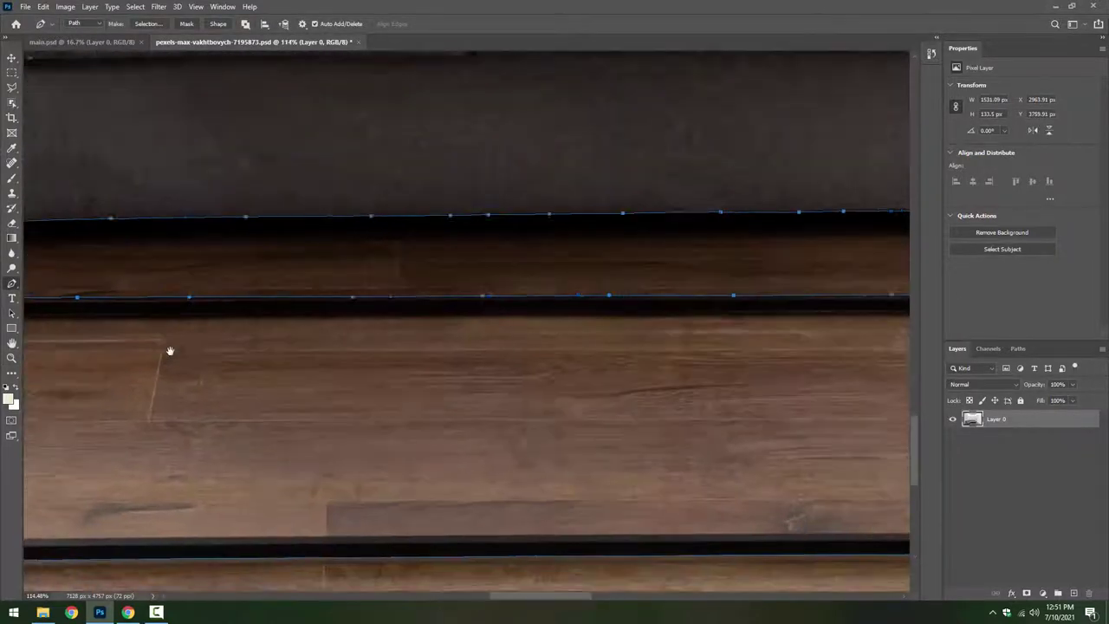
left_click_drag(307, 403, 595, 265)
scroll(595, 265, "up", 2)
scroll(664, 217, "up", 2)
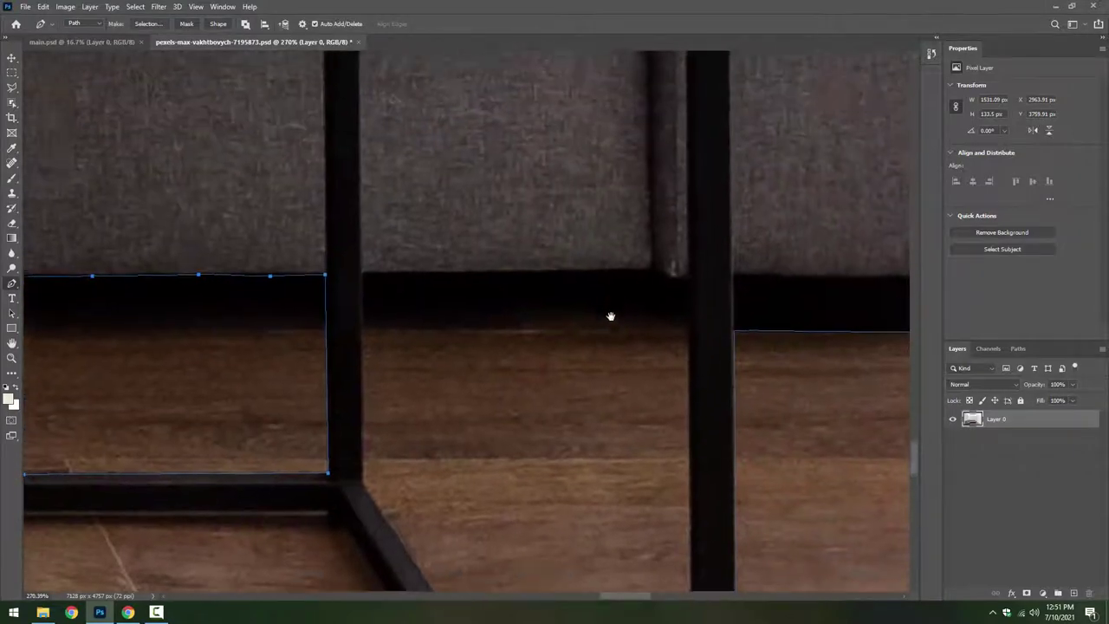
left_click(355, 314)
left_click(526, 311)
left_click(559, 310)
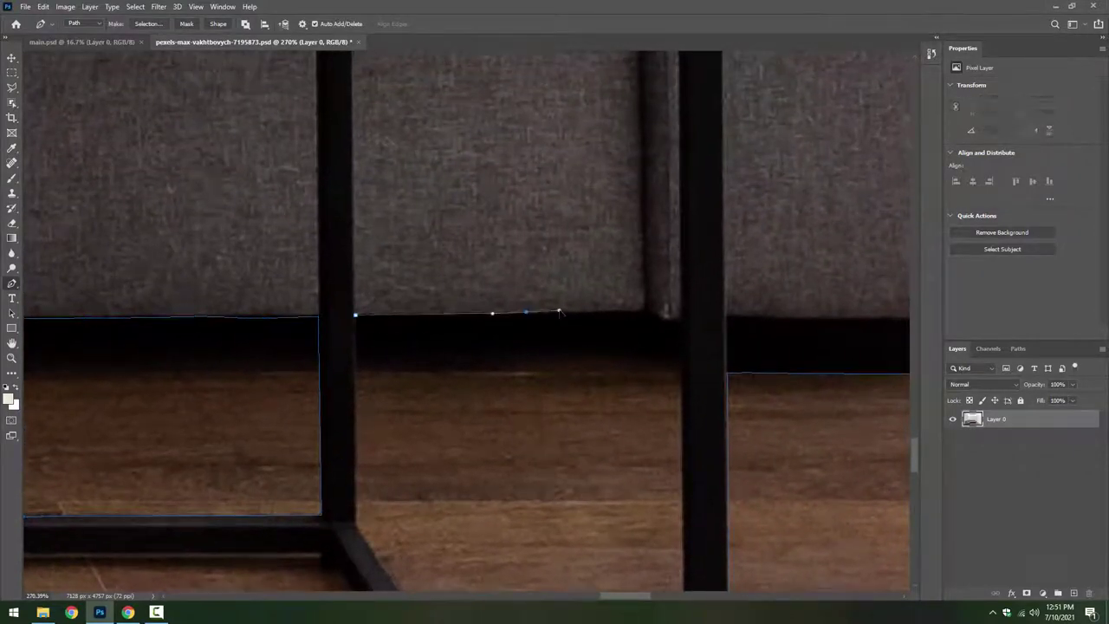
left_click(642, 309)
left_click(667, 319)
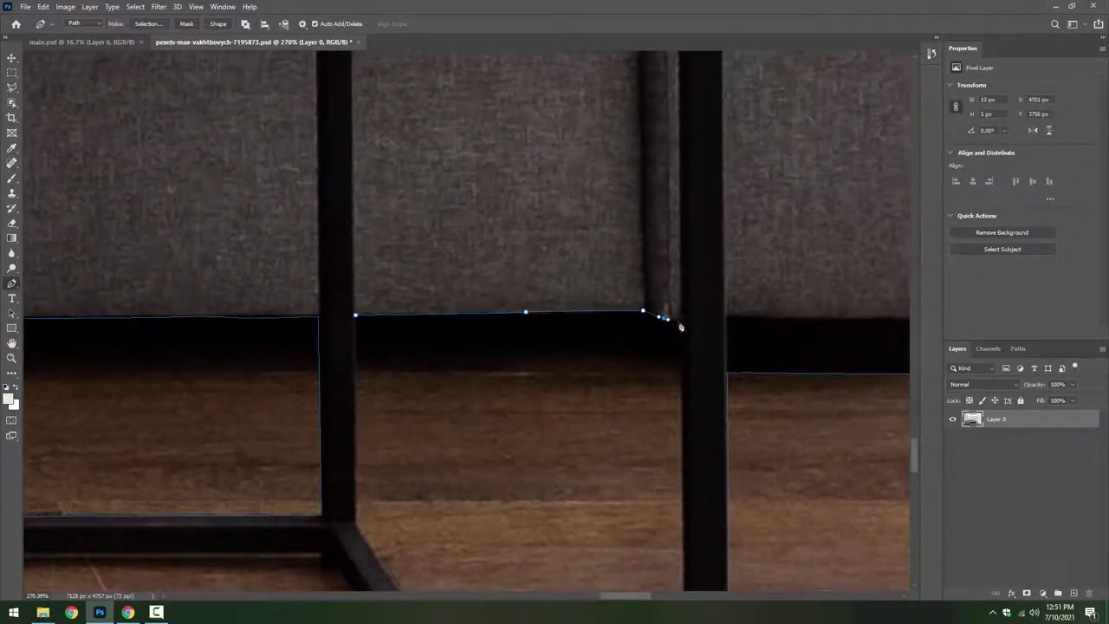
Extend that subpath down the leg to the leg-rail junction and the rail corner.
scroll(693, 400, "down", 3)
scroll(687, 462, "down", 3)
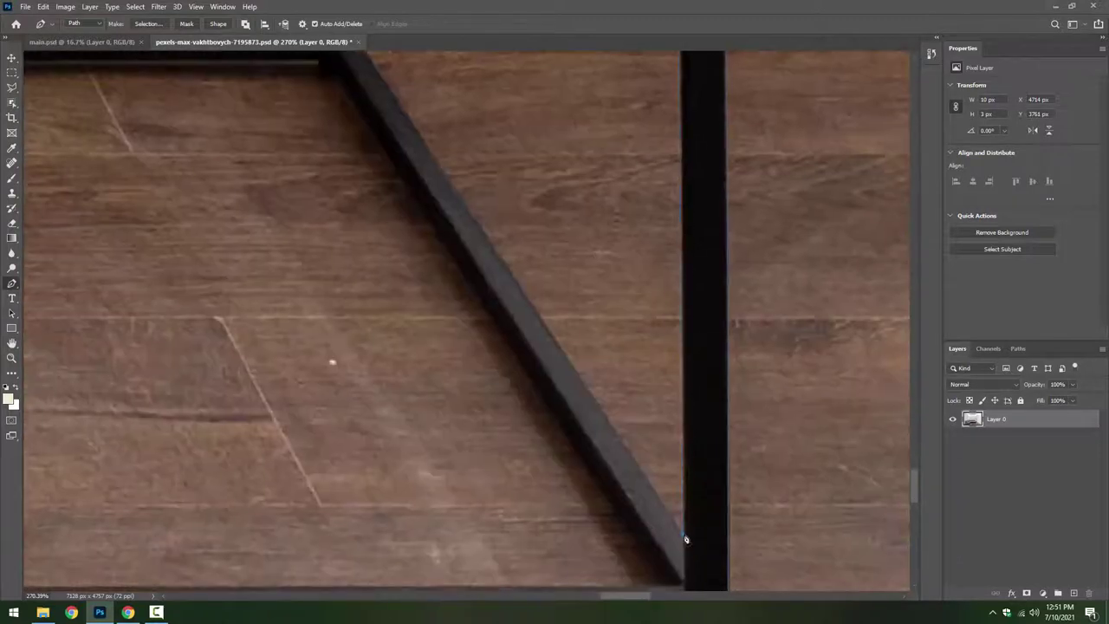
left_click(684, 538)
scroll(498, 248, "up", 2)
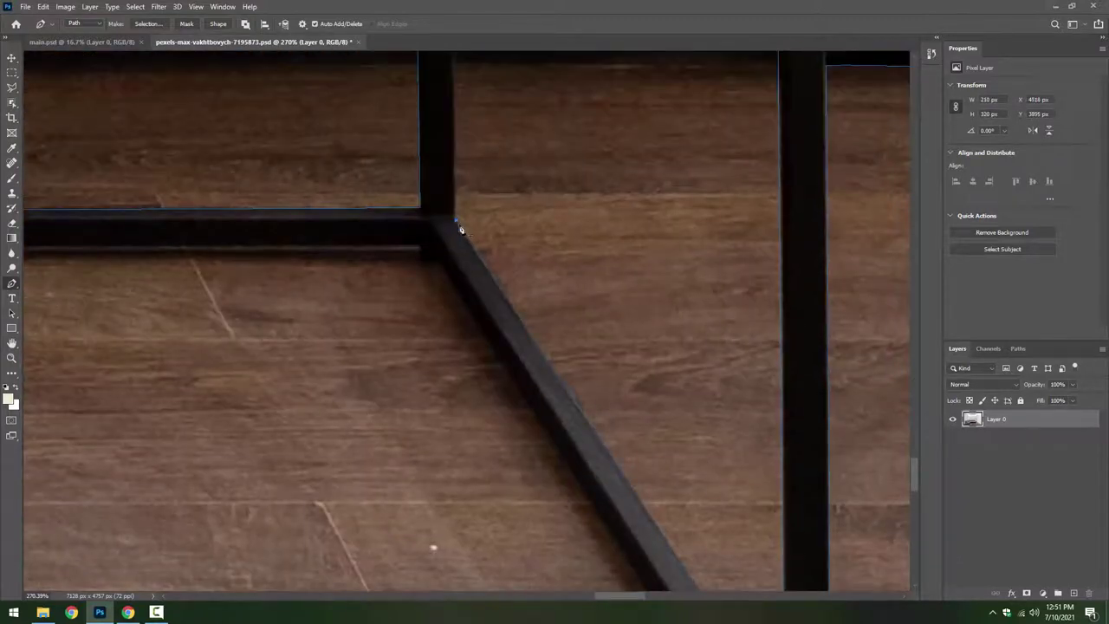
left_click(458, 222)
mouse_move(471, 168)
left_mouse_down()
mouse_move(467, 390)
mouse_move(504, 223)
left_mouse_up()
left_click(475, 390)
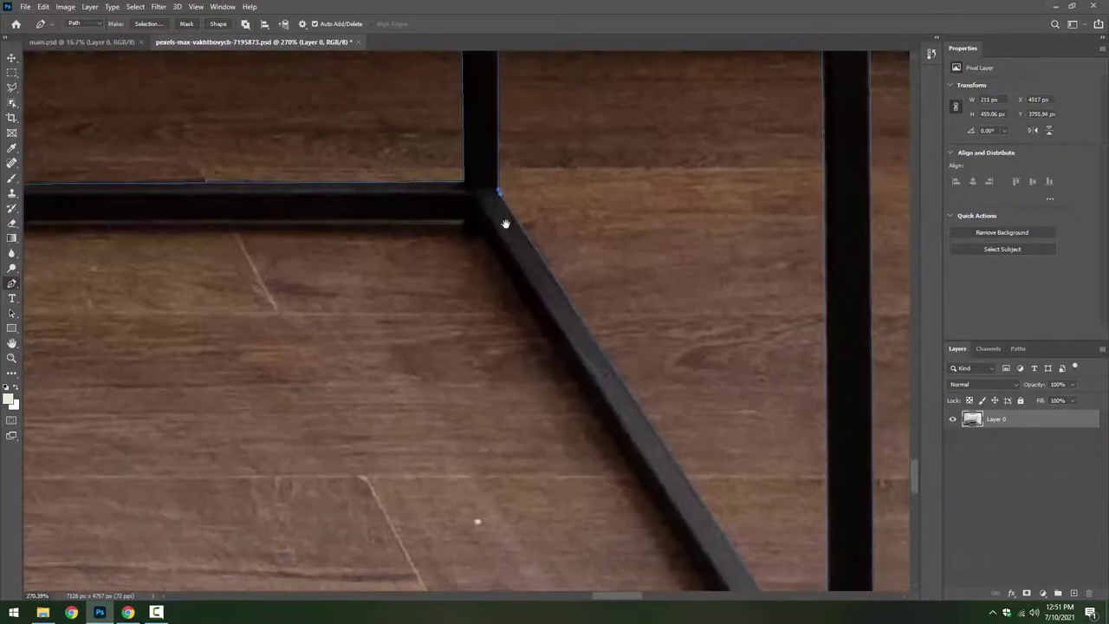
scroll(581, 453, "down", 3)
scroll(581, 453, "right", 2)
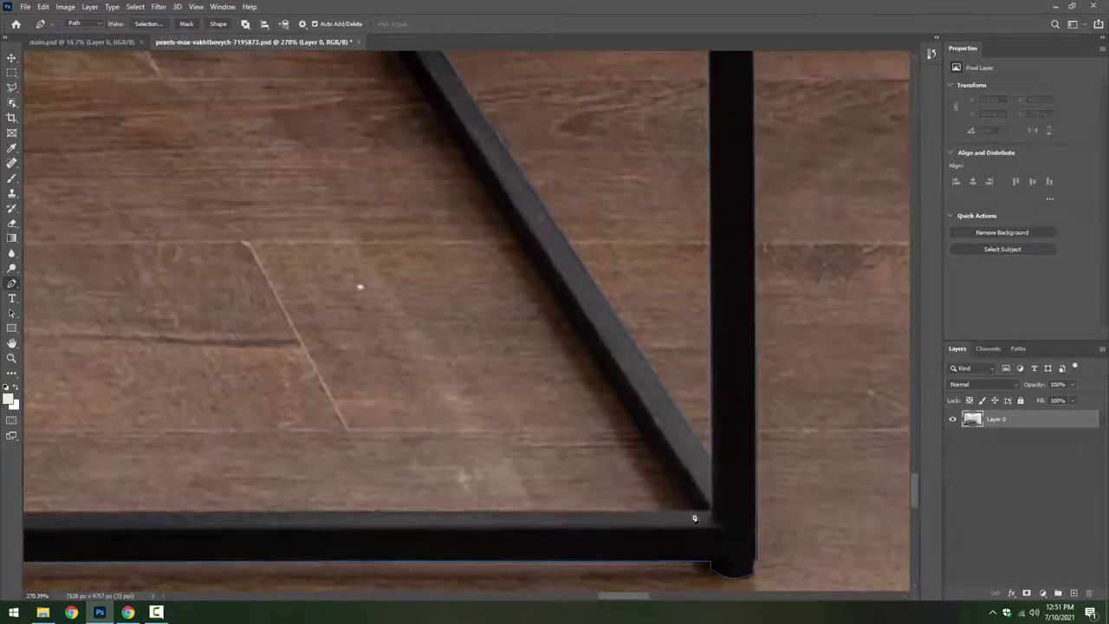
left_click(693, 517)
scroll(614, 495, "left", 5)
Add anchors on the rail's top edge and along the diagonal leg.
left_click(348, 467)
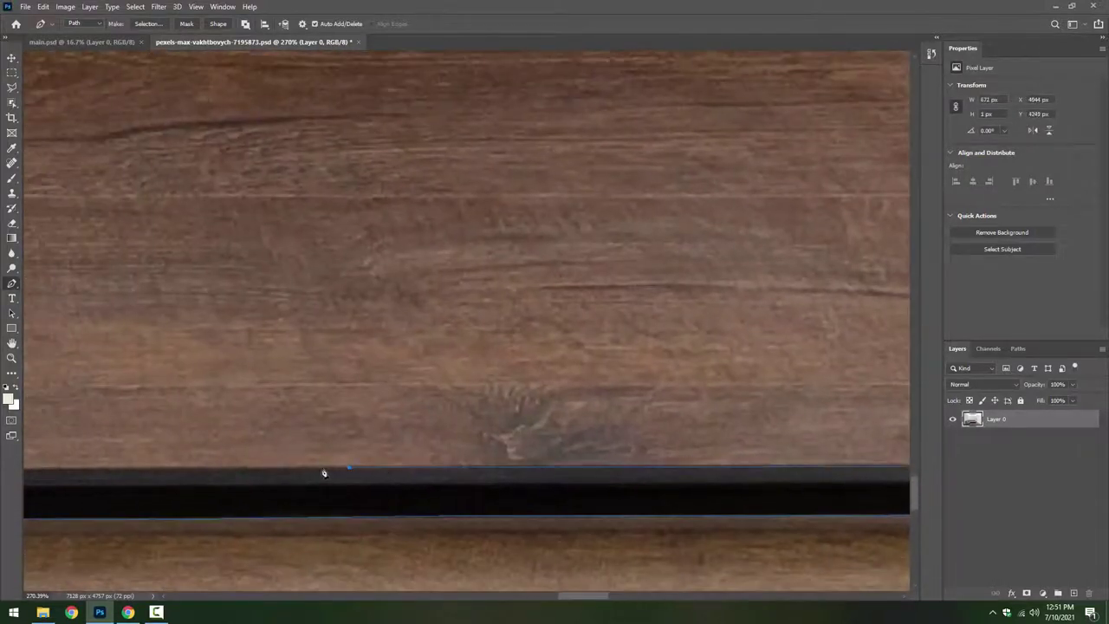
scroll(324, 473, "down", 2)
scroll(436, 403, "down", 3)
scroll(436, 403, "left", 5)
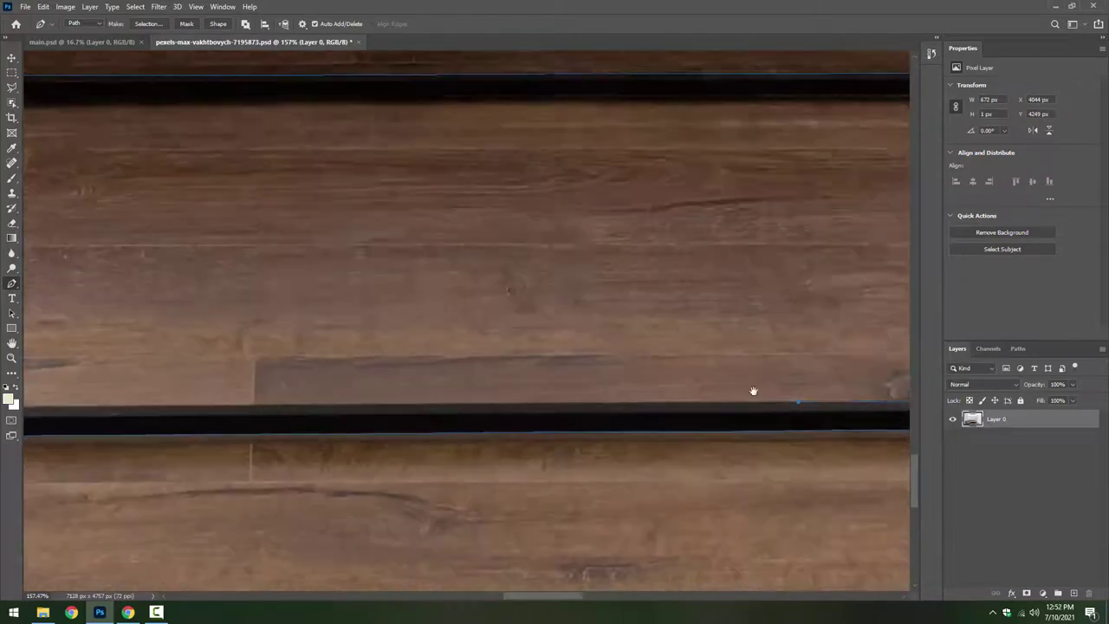
scroll(313, 406, "down", 2)
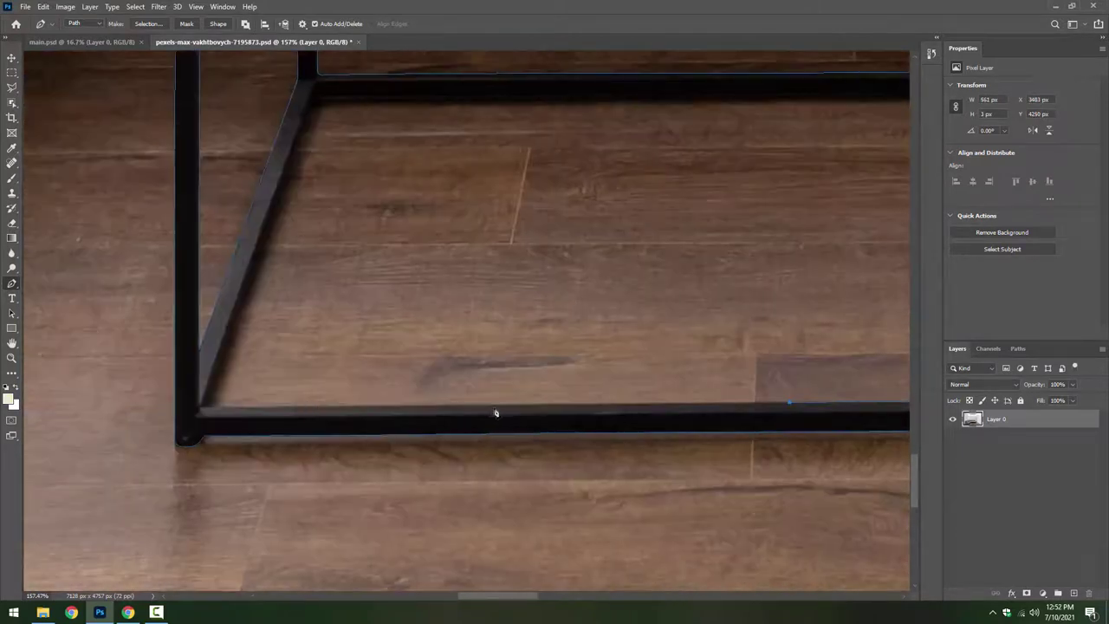
scroll(230, 409, "up", 2)
scroll(234, 414, "up", 2)
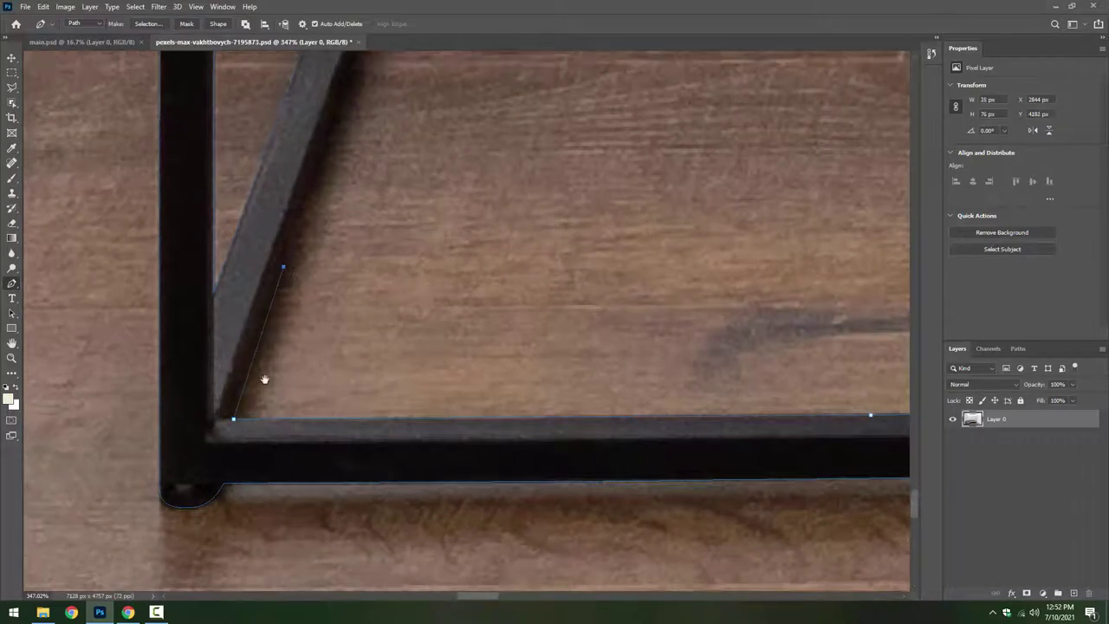
scroll(277, 321, "down", 5)
scroll(307, 225, "up", 3)
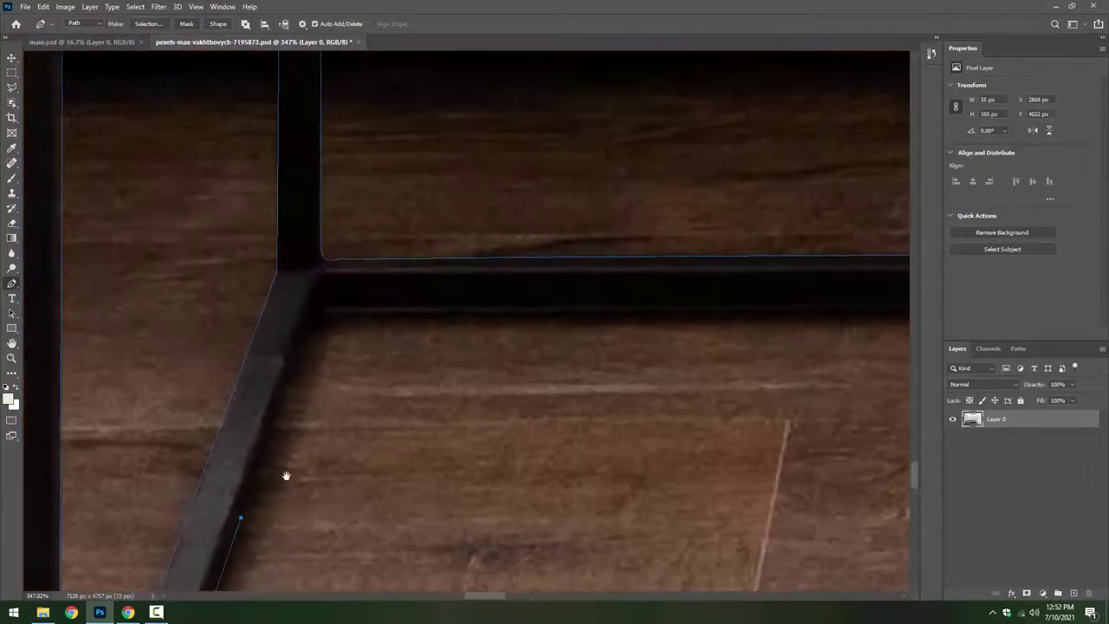
left_click(309, 319)
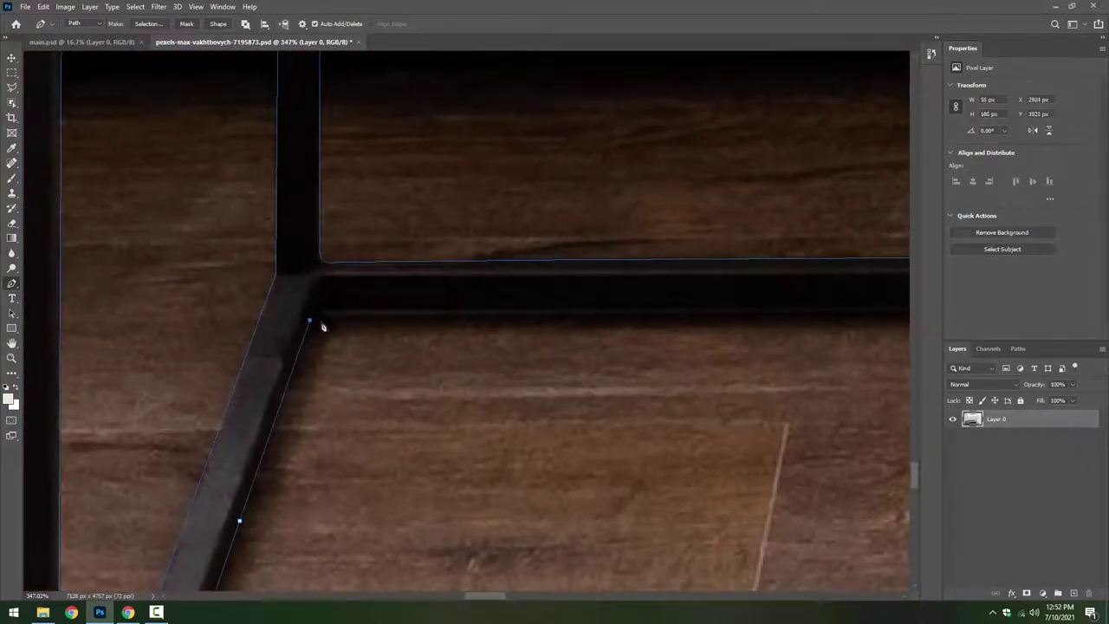
left_click_drag(325, 318, 124, 420)
Trace the dark bottom rail to the rail-leg corner, then zoom out to check the path.
left_click(567, 374)
left_click_drag(566, 374, 265, 381)
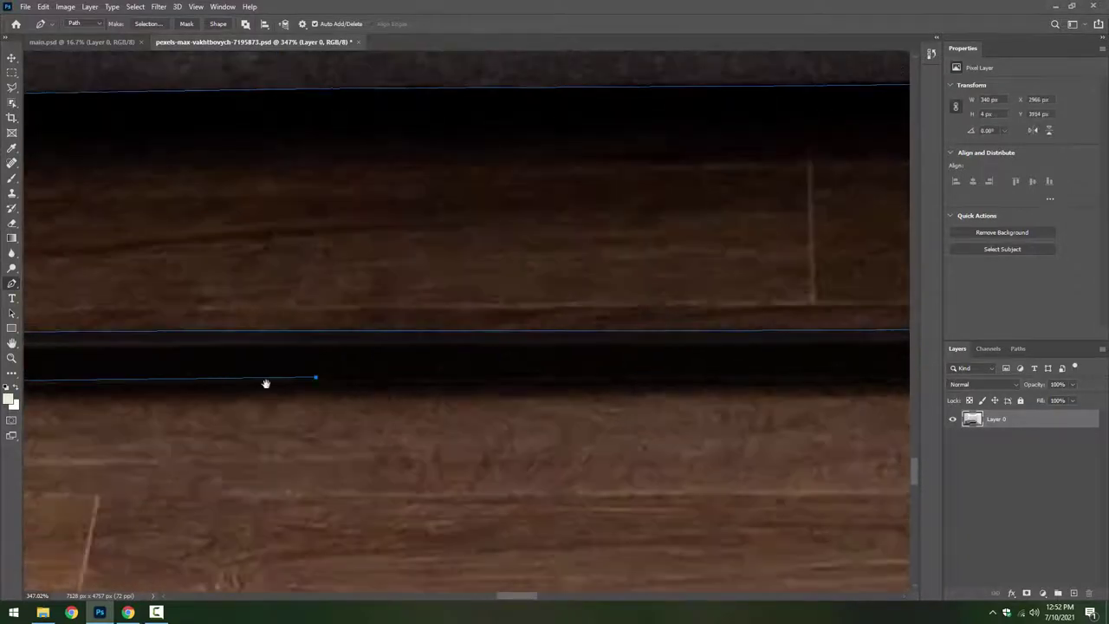
left_click(619, 377)
left_click_drag(715, 378, 517, 390)
left_click(532, 382)
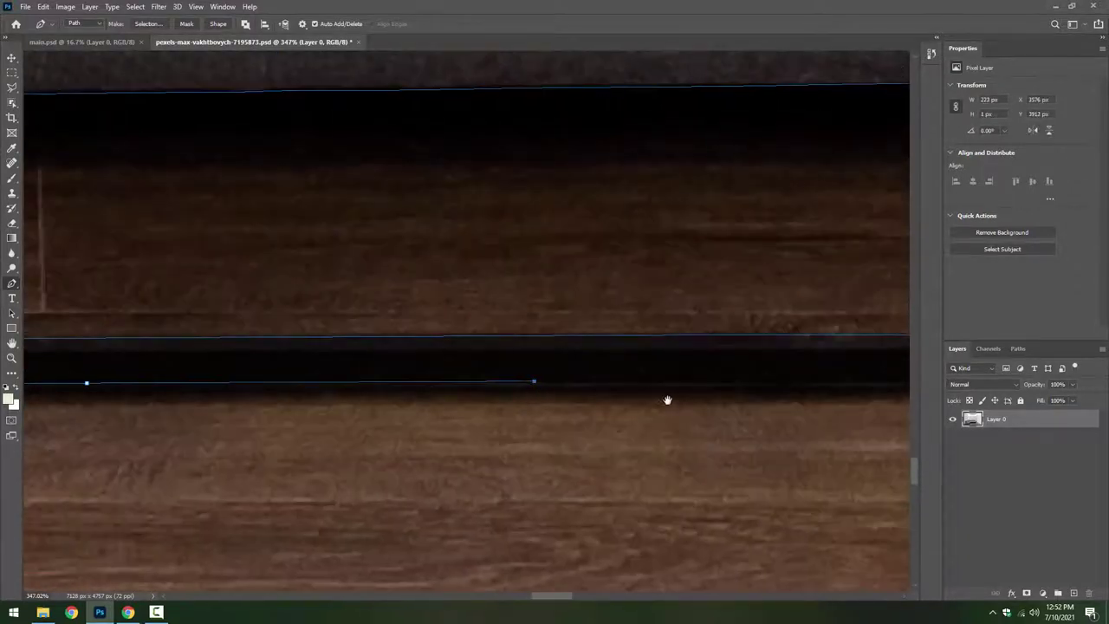
mouse_move(666, 399)
left_mouse_down()
mouse_move(514, 425)
mouse_move(543, 427)
left_mouse_up()
left_click(540, 419)
left_click(587, 420)
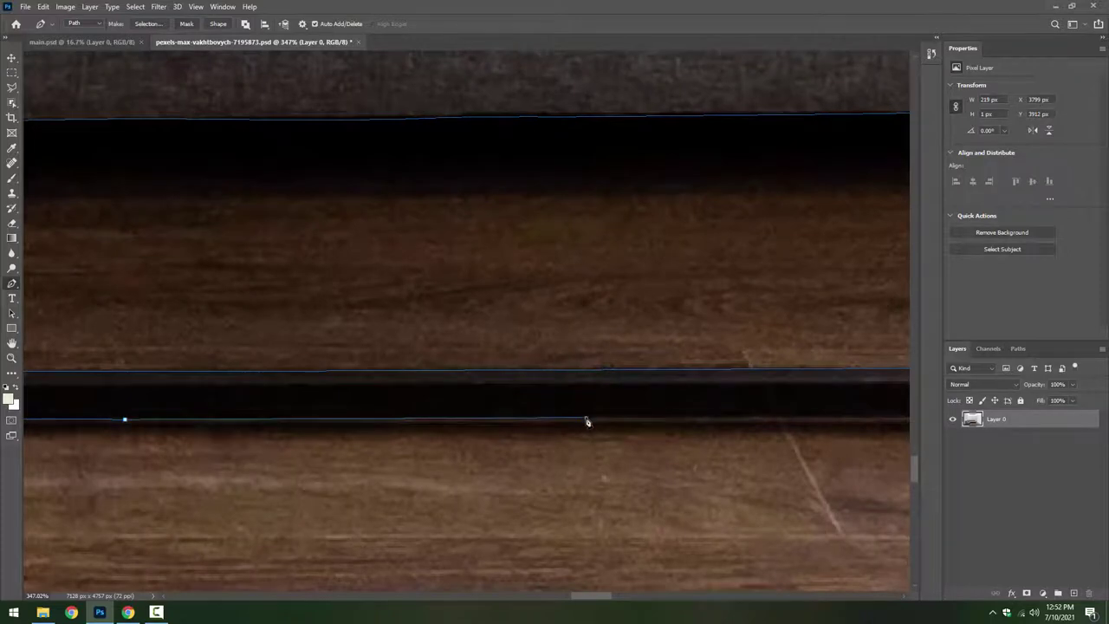
left_click_drag(762, 423, 299, 447)
left_click(545, 445)
left_click(619, 445)
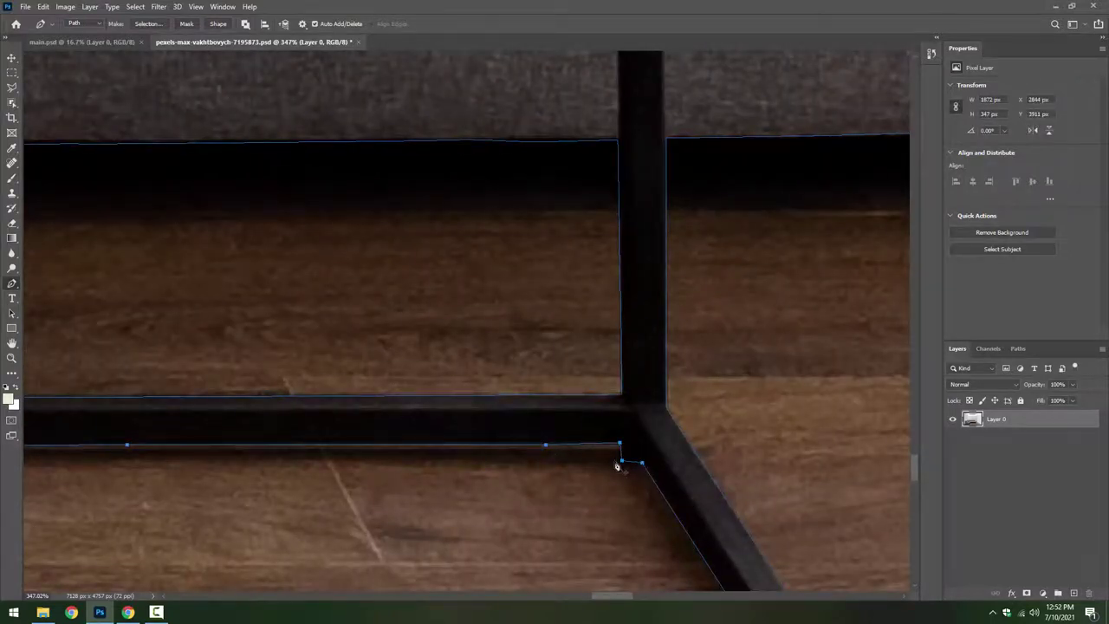
scroll(440, 352, "down", 4)
scroll(407, 346, "down", 3)
scroll(529, 374, "down", 2)
Load the sofa-and-table path as a selection and add a layer mask from it.
left_click_drag(516, 437, 516, 415)
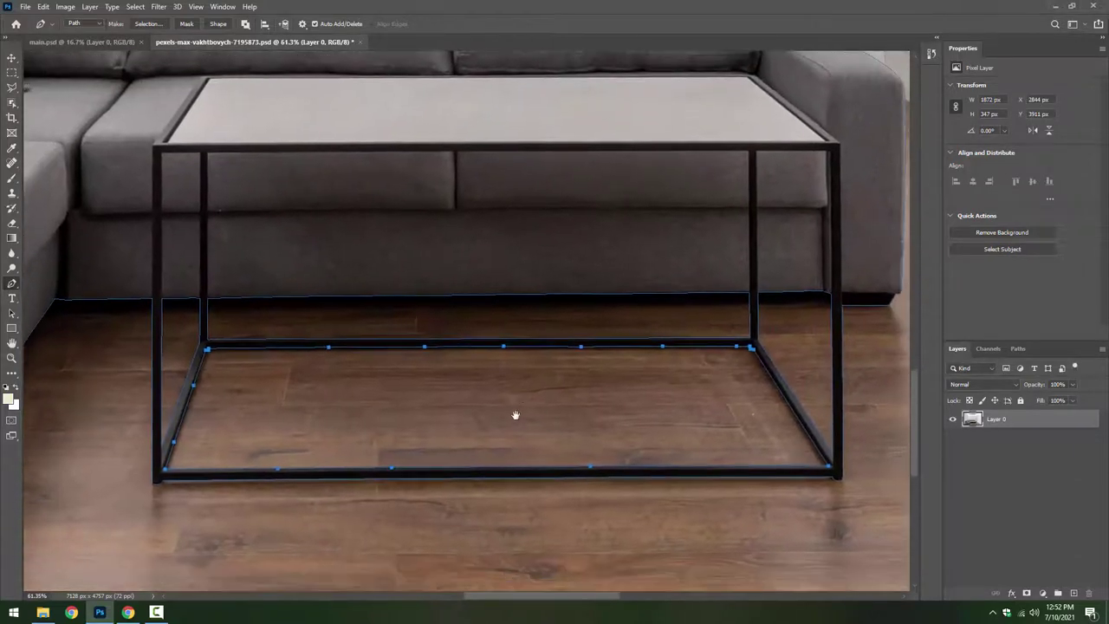
scroll(502, 406, "down", 2)
scroll(481, 397, "down", 2)
scroll(468, 403, "down", 1)
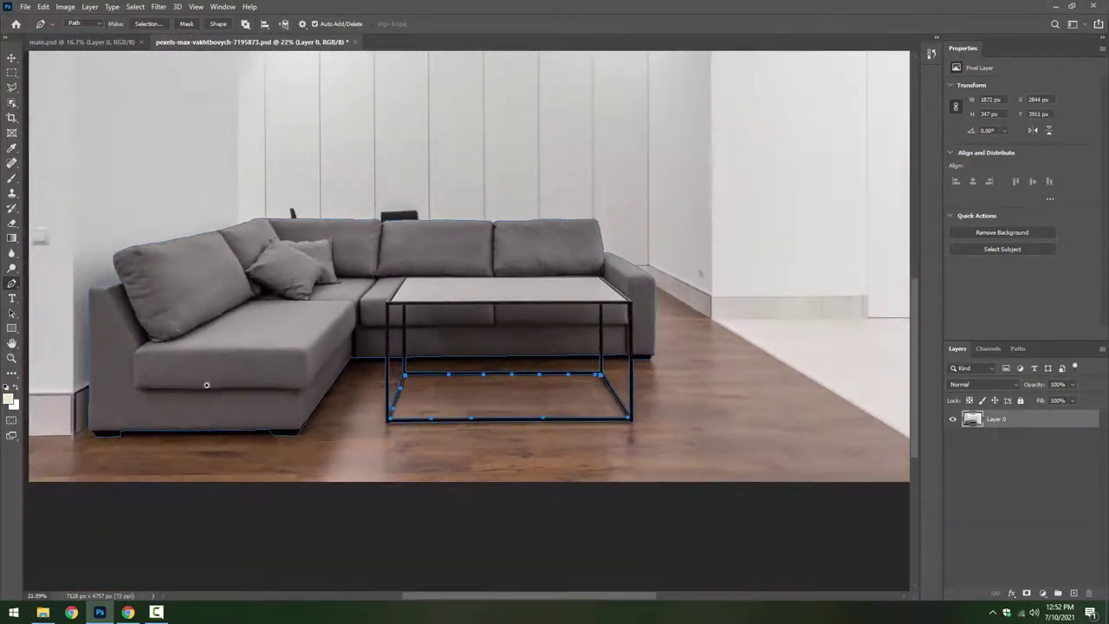
scroll(207, 384, "up", 1)
left_click_drag(265, 389, 296, 408)
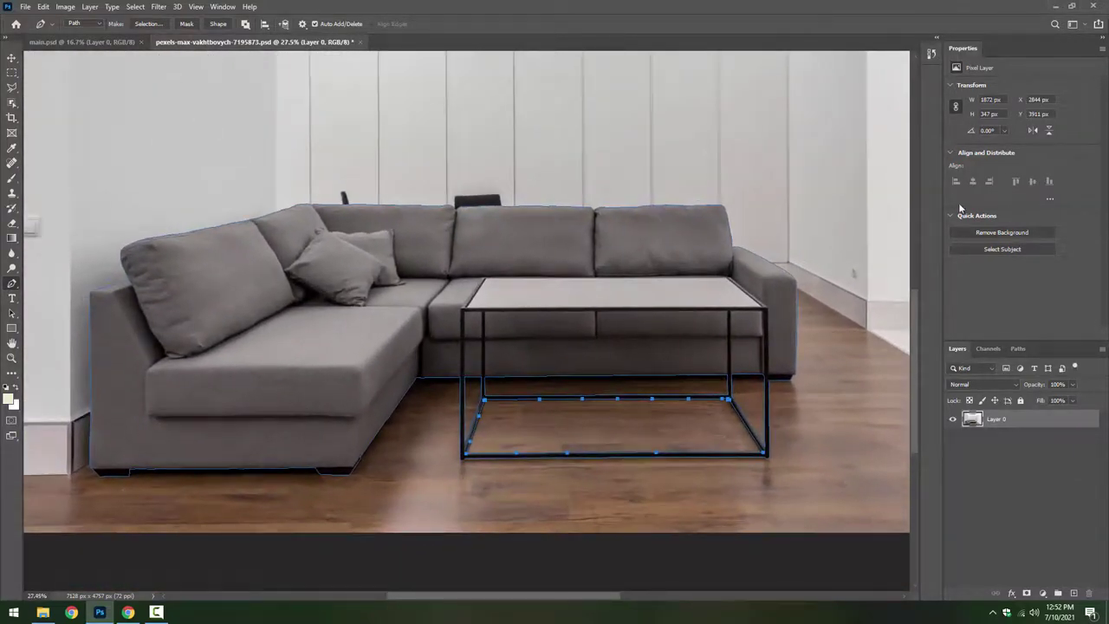
left_click(1018, 348)
left_click(960, 377, "ctrl")
left_click(957, 348)
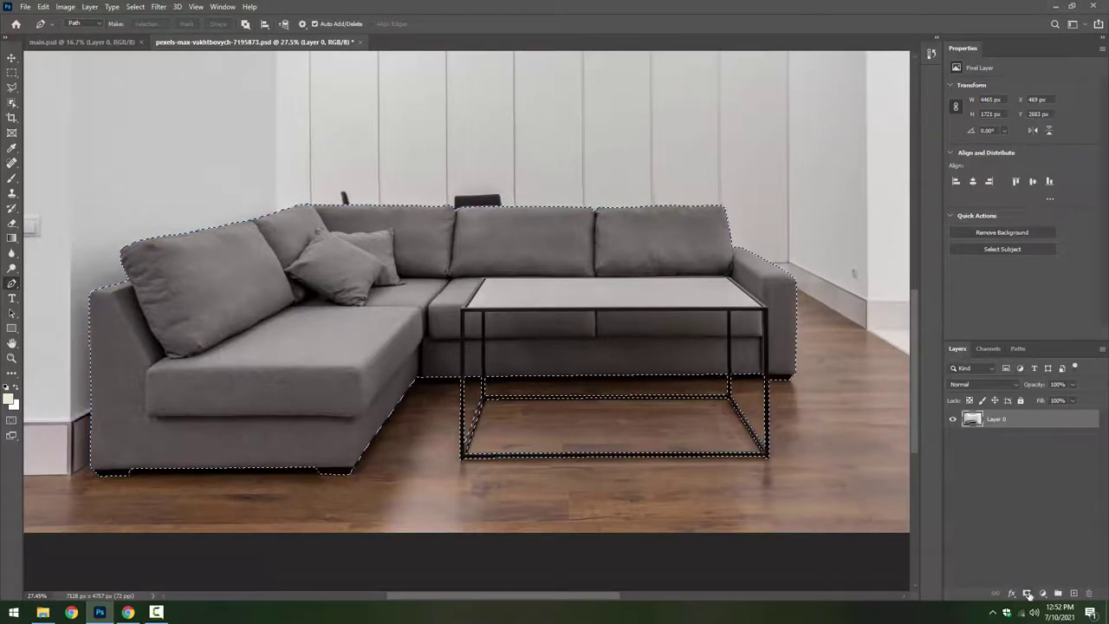
left_click(1027, 593)
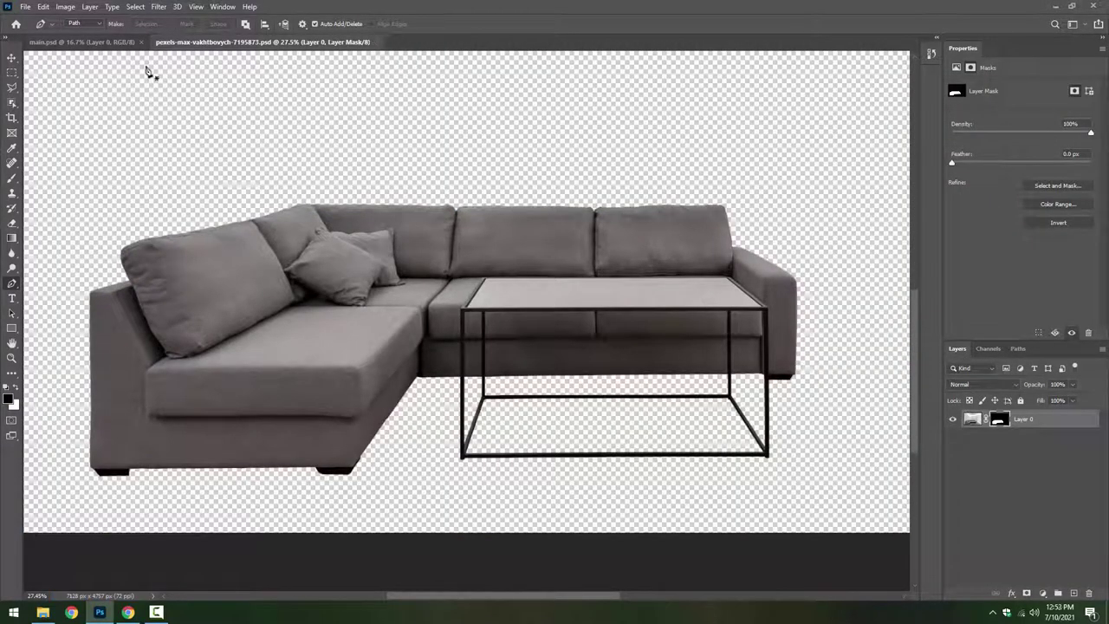
Delete the layer mask while keeping the selection, then re-apply the mask.
left_click(104, 42)
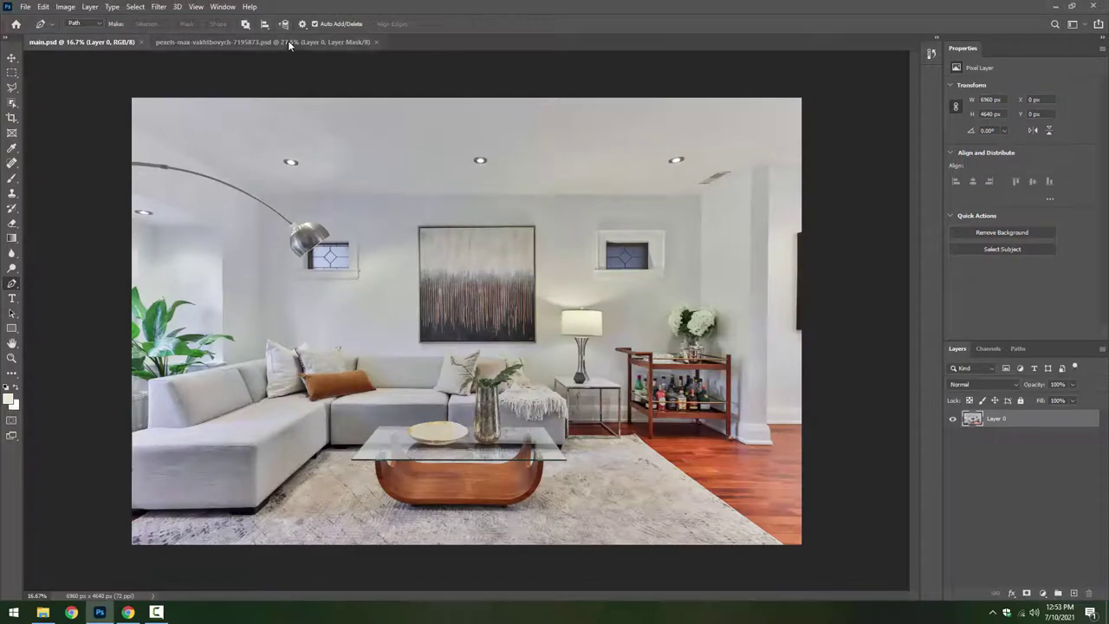
left_click(287, 41)
key("v")
left_click(998, 419, "ctrl")
right_click(994, 421)
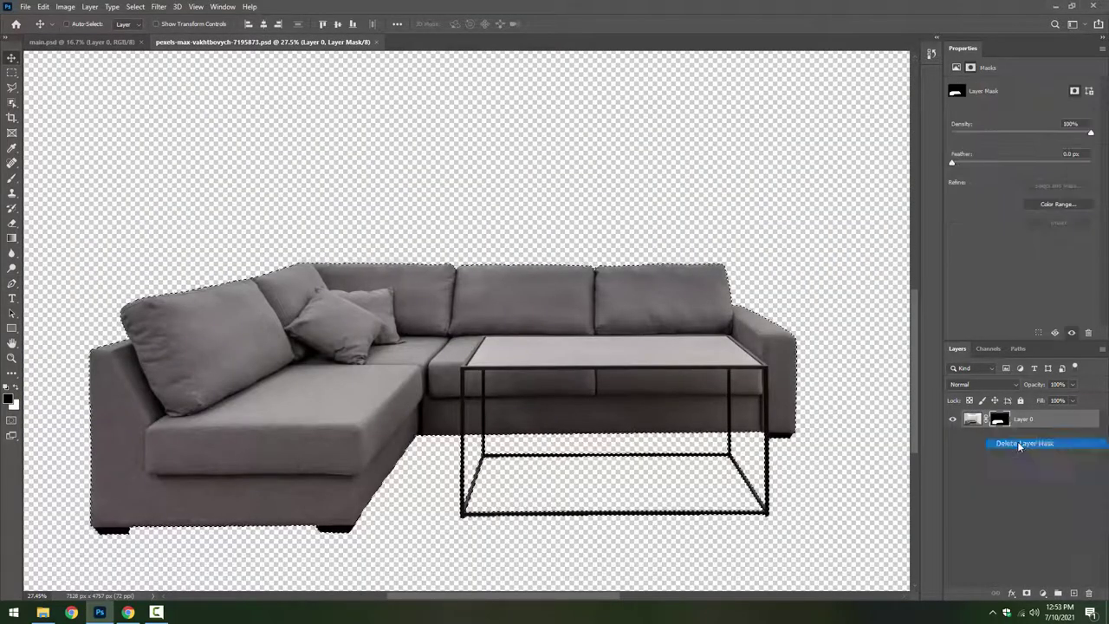
left_click(1014, 443)
right_click(1031, 421)
left_click(916, 271)
left_click(1026, 594)
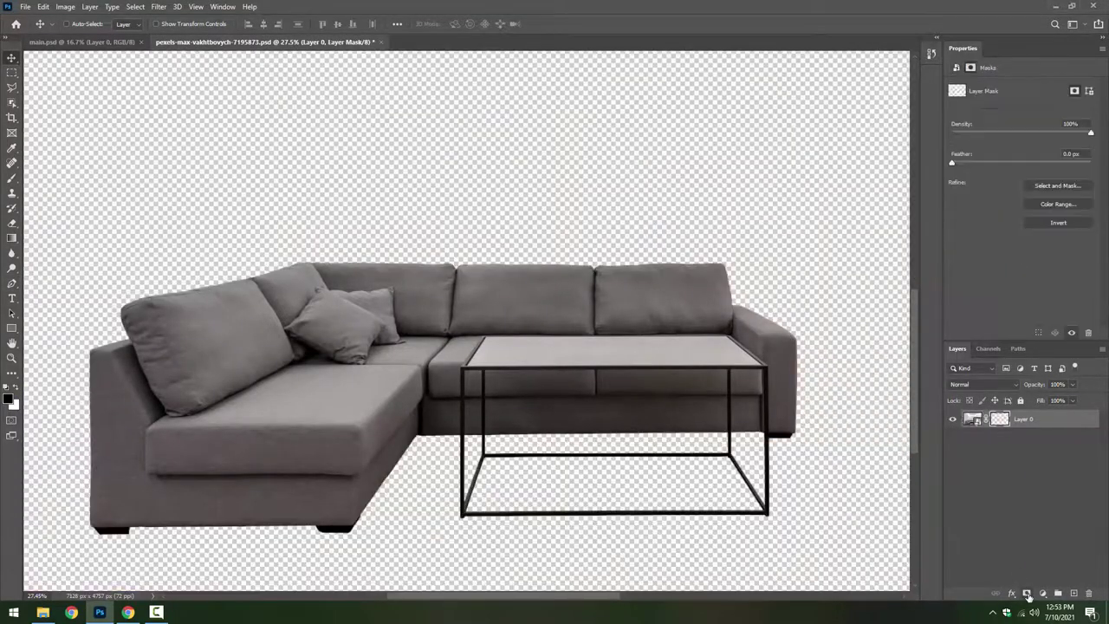
Drag the cut-out into main.psd, nudge it left and down, and add an empty layer above Layer 0.
mouse_move(322, 374)
left_mouse_down()
mouse_move(423, 392)
mouse_move(386, 393)
mouse_move(396, 384)
left_mouse_up()
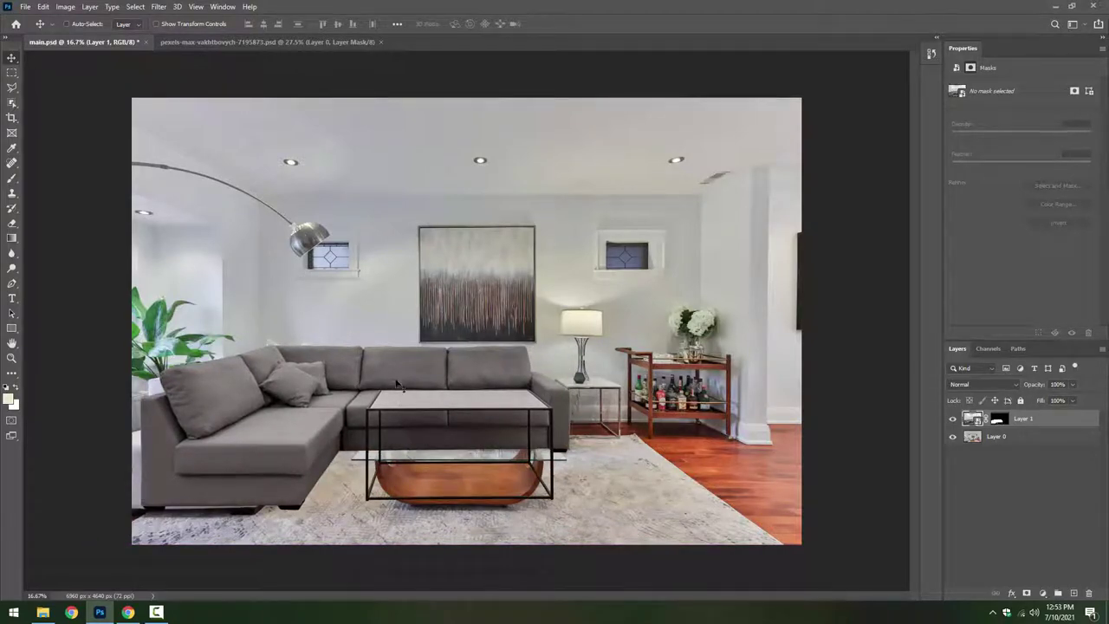
scroll(306, 489, "up", 1)
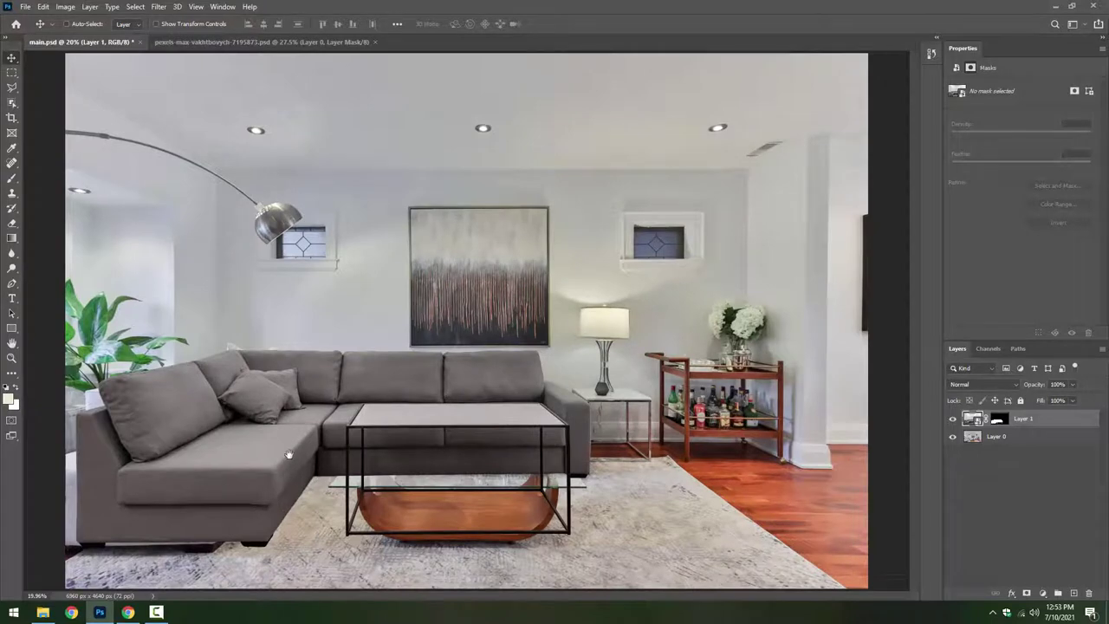
scroll(294, 456, "up", 1)
scroll(312, 462, "up", 1)
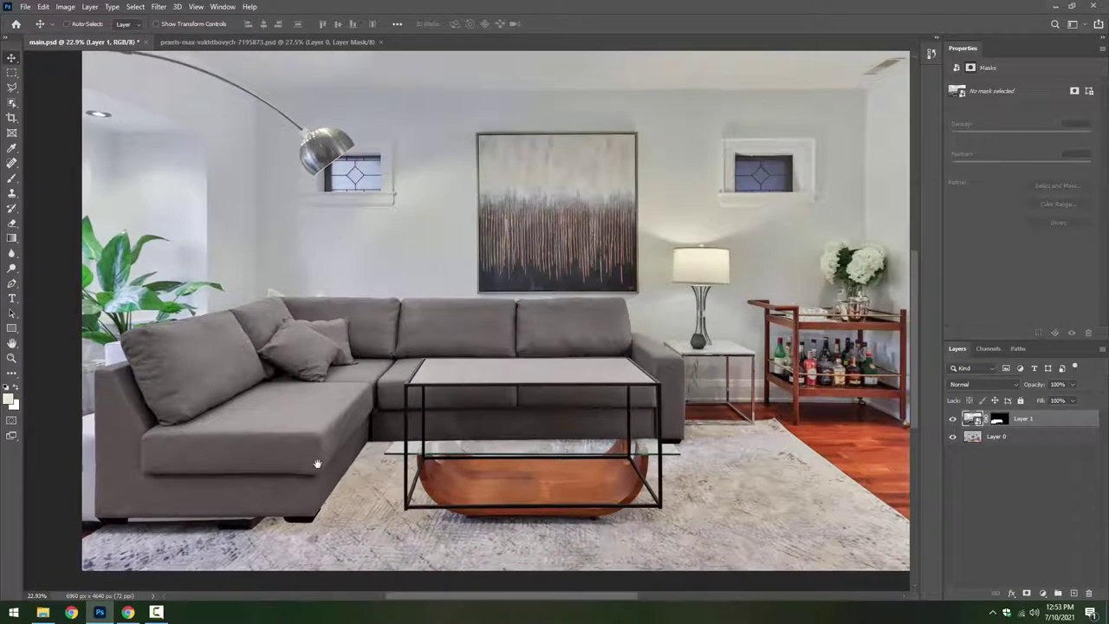
key("shift+Left")
key("shift+Left")
key("shift+Left")
key("shift+Left")
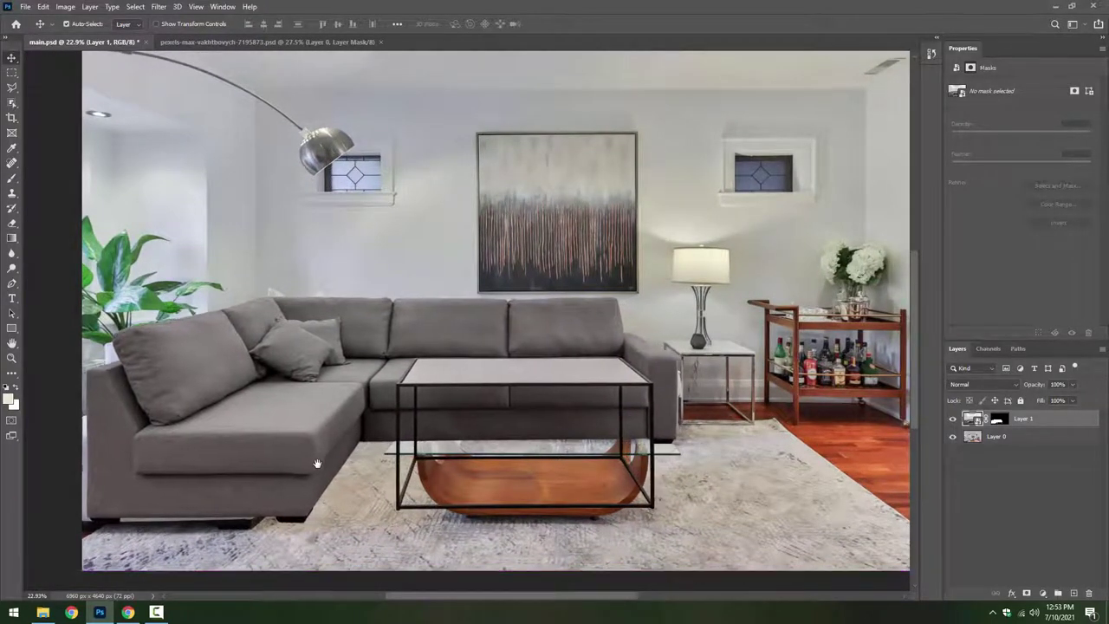
key("shift+Left")
key("shift+Left")
key("shift+Left")
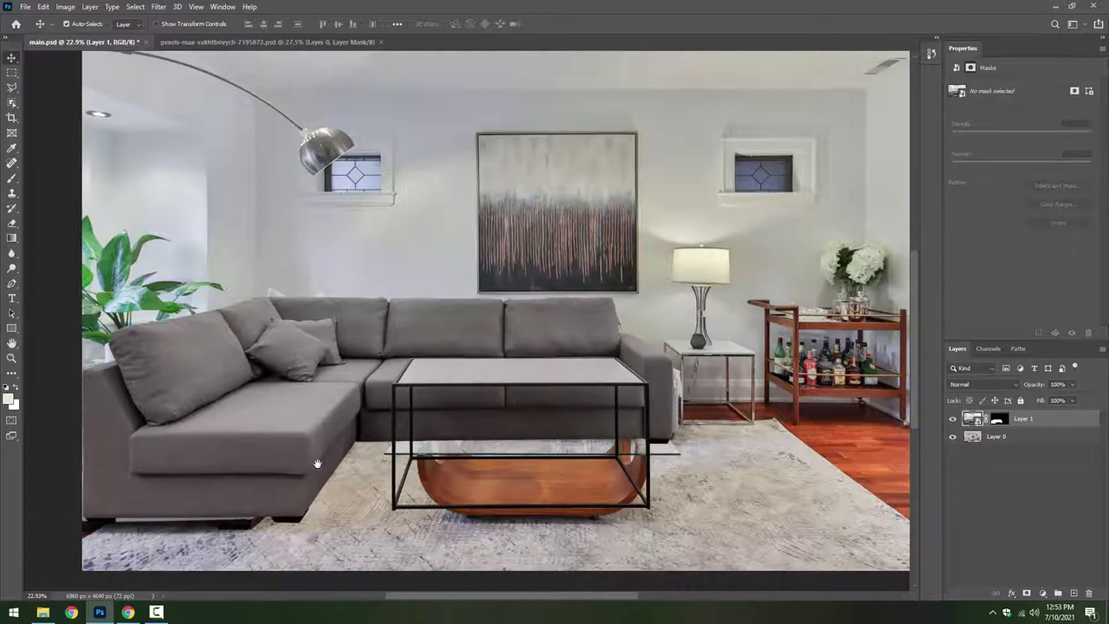
key("shift+Left")
key("shift+Down")
key("shift+Down")
key("shift+Down")
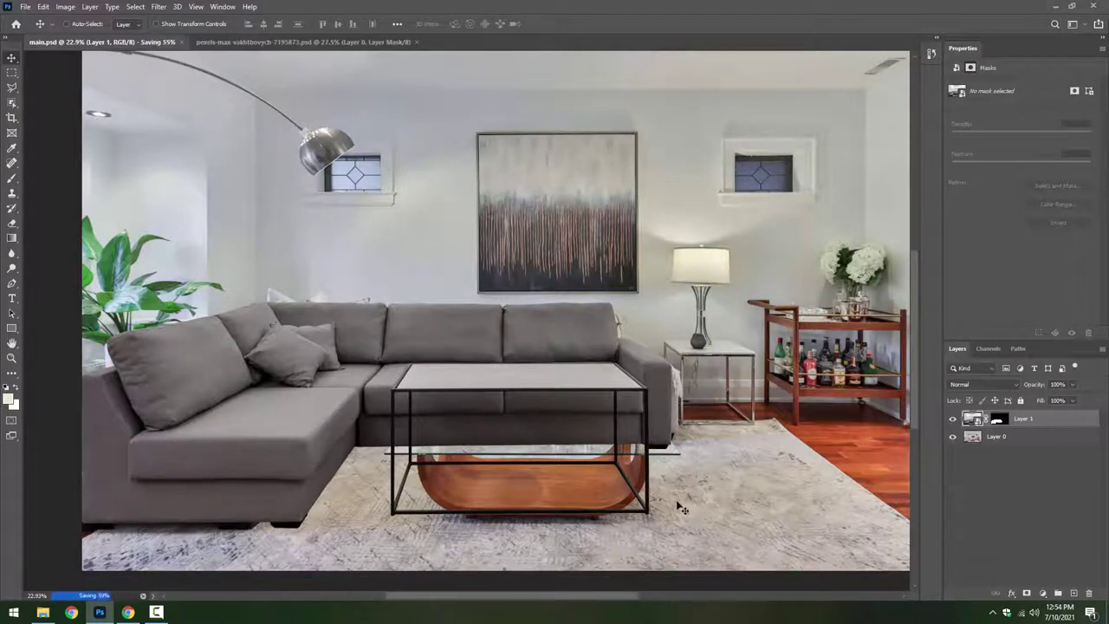
left_click(996, 436)
left_click(1071, 595)
Clone Stamp rug texture over the old copper table base, with the grey sofa layer hidden.
key("s")
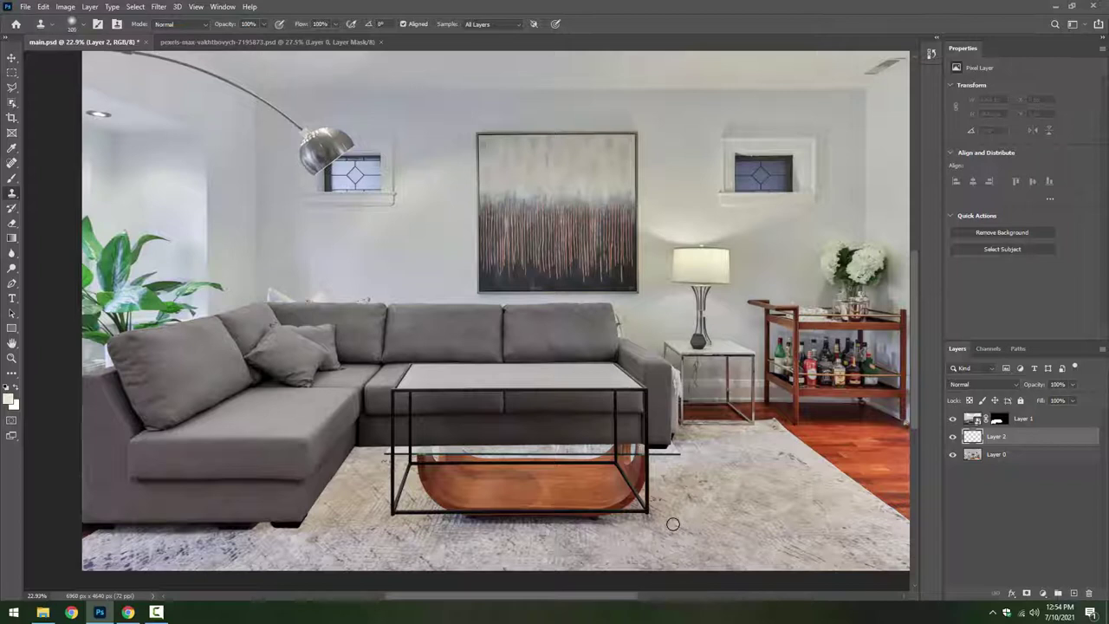
left_click(674, 534, "alt")
mouse_move(645, 506)
left_mouse_down()
mouse_move(538, 505)
mouse_move(648, 506)
left_mouse_up()
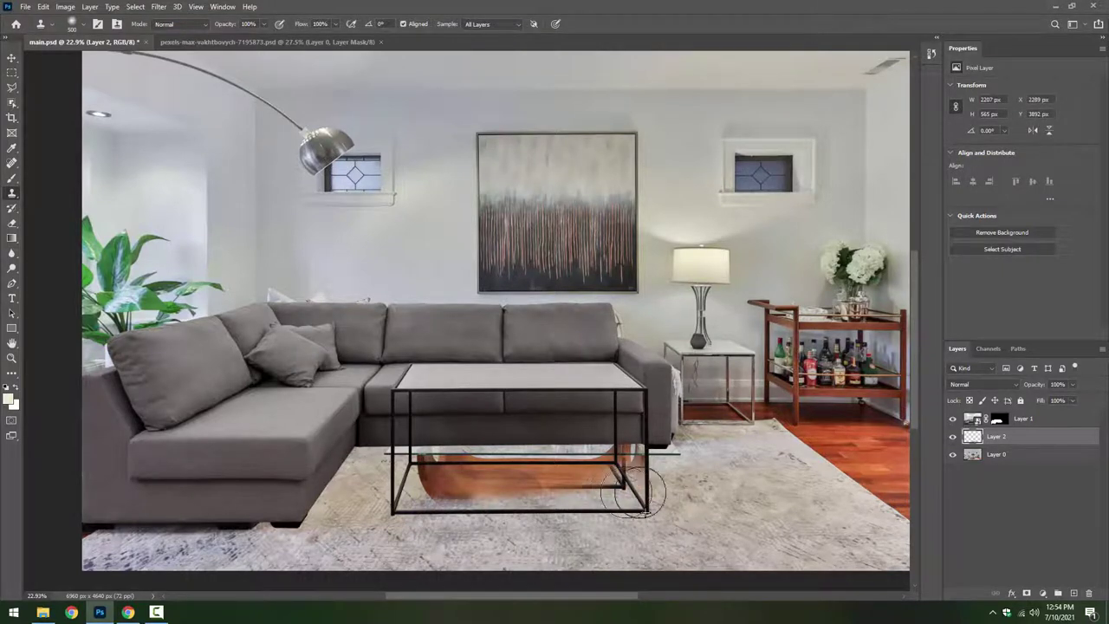
left_click_drag(675, 521, 601, 508)
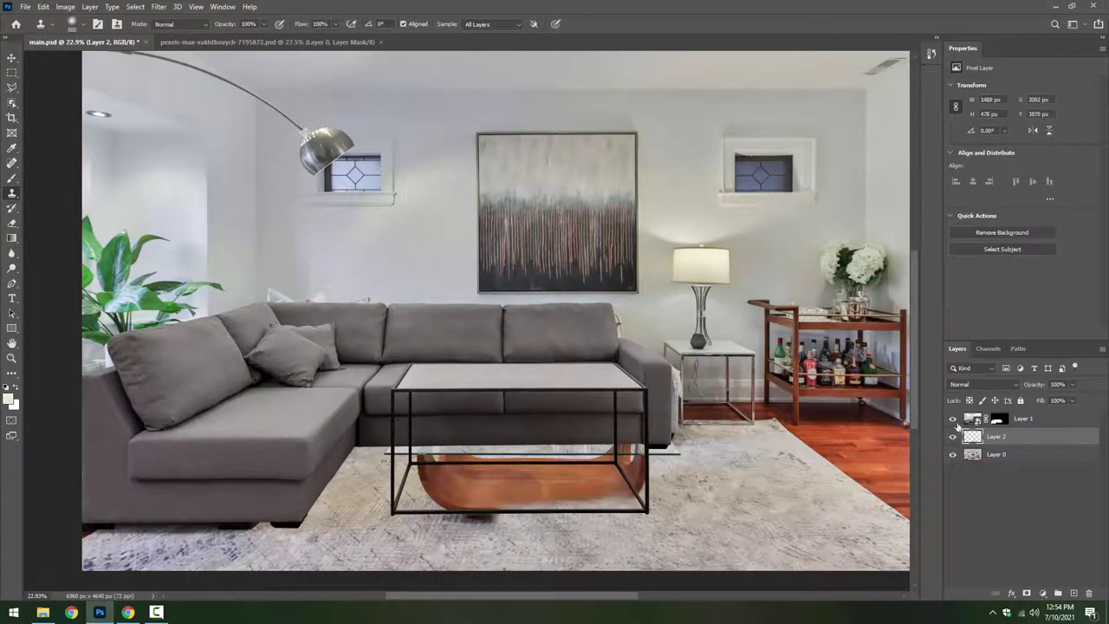
left_click(953, 418)
mouse_move(648, 490)
left_mouse_down()
mouse_move(640, 470)
mouse_move(599, 450)
left_mouse_up()
left_click_drag(443, 524, 443, 492)
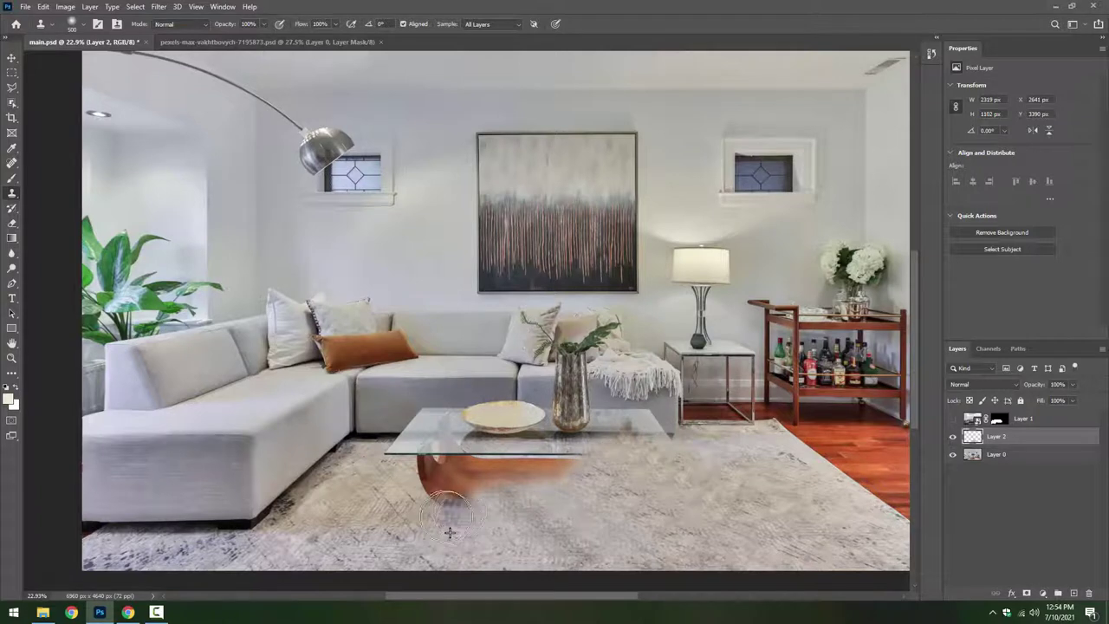
Shrink the clone brush to 250 and cover the rest of the copper base and the dark strip.
left_click(952, 419)
key("bracketleft")
key("bracketleft")
key("bracketleft")
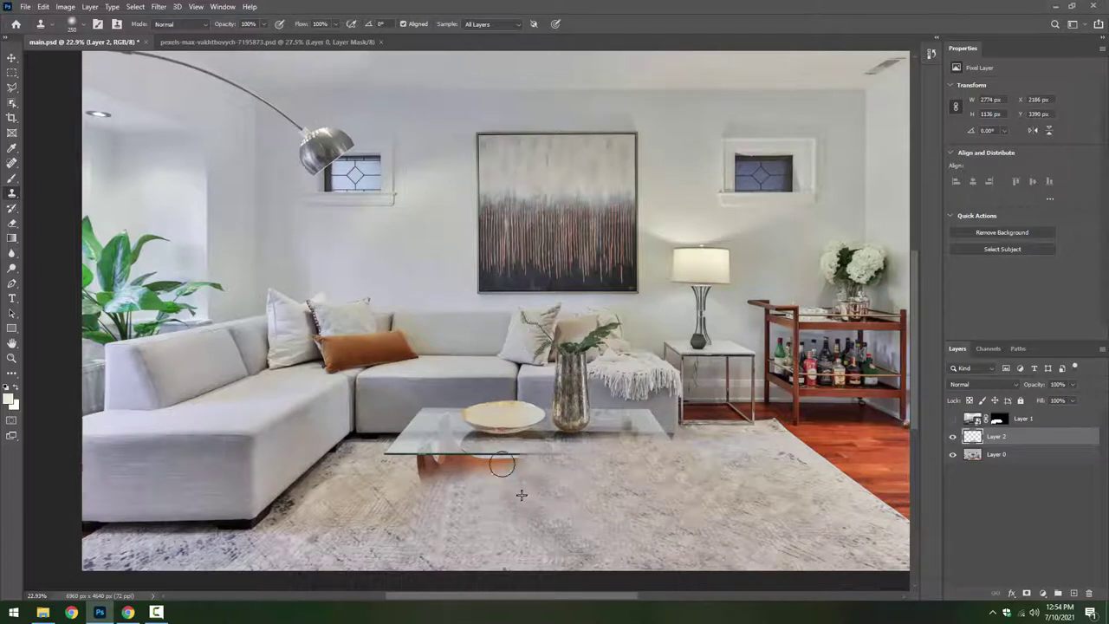
left_click_drag(477, 481, 520, 468)
left_click_drag(414, 473, 428, 459)
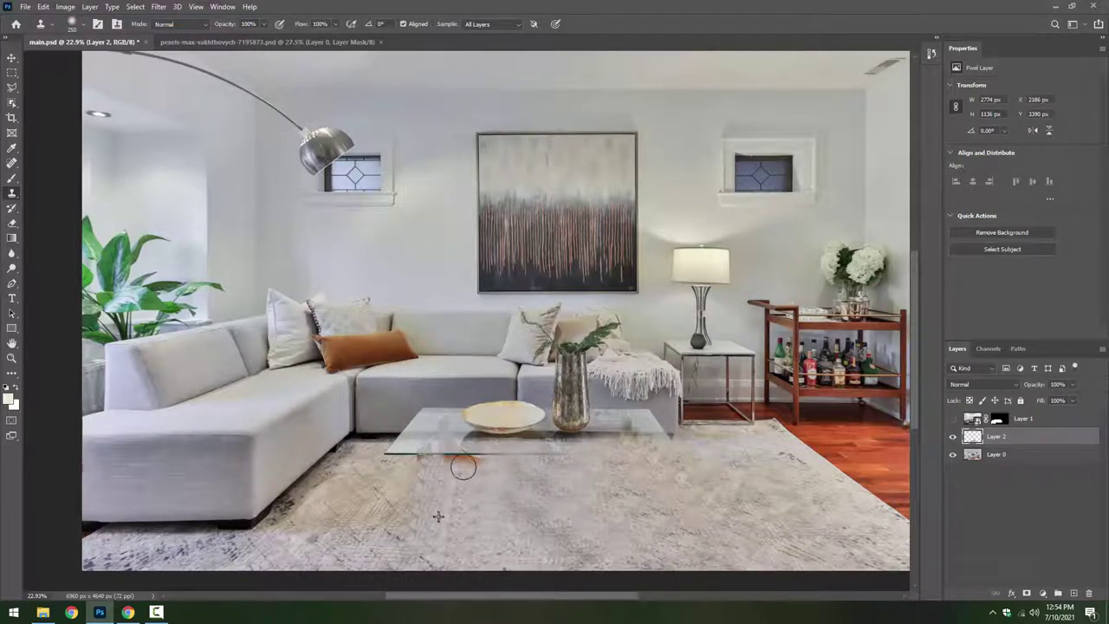
left_click(952, 418)
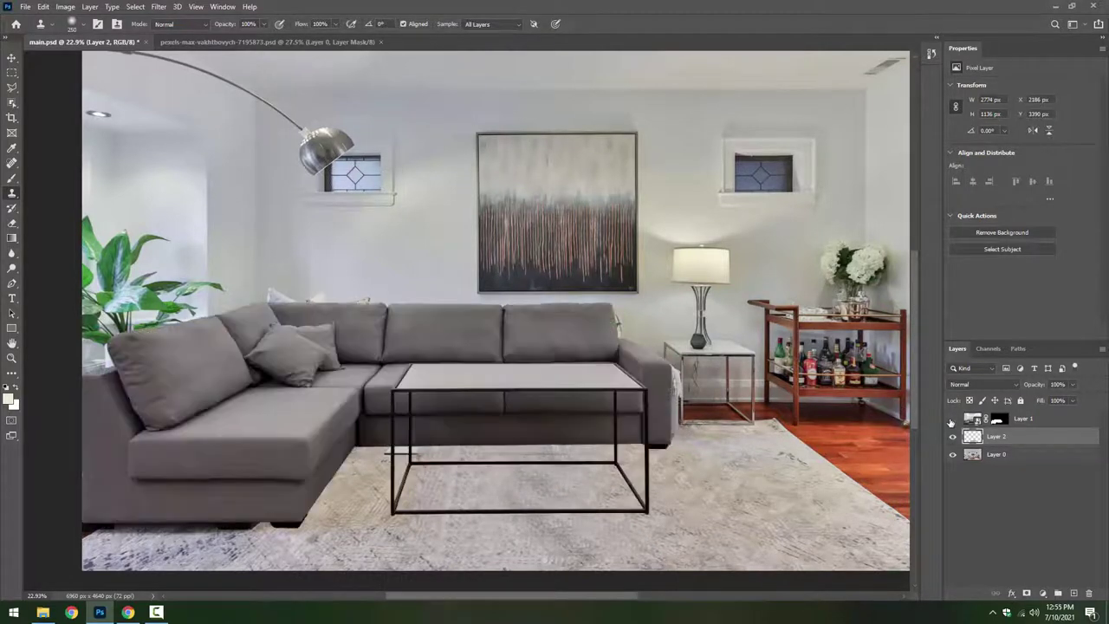
left_click(953, 418)
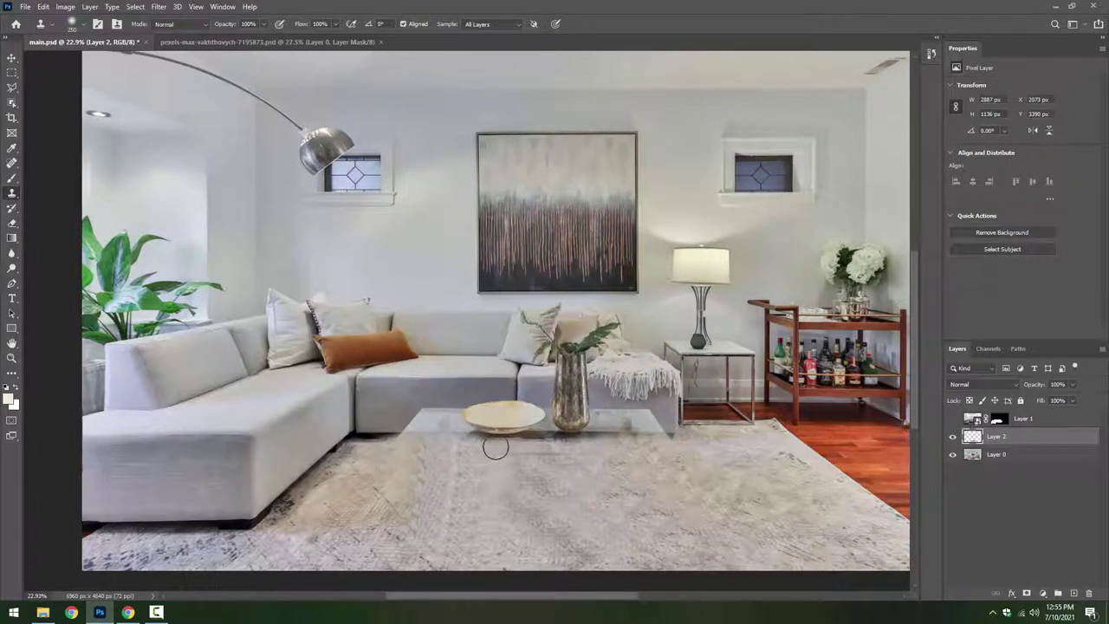
left_click_drag(496, 448, 579, 463)
left_click_drag(439, 503, 429, 505)
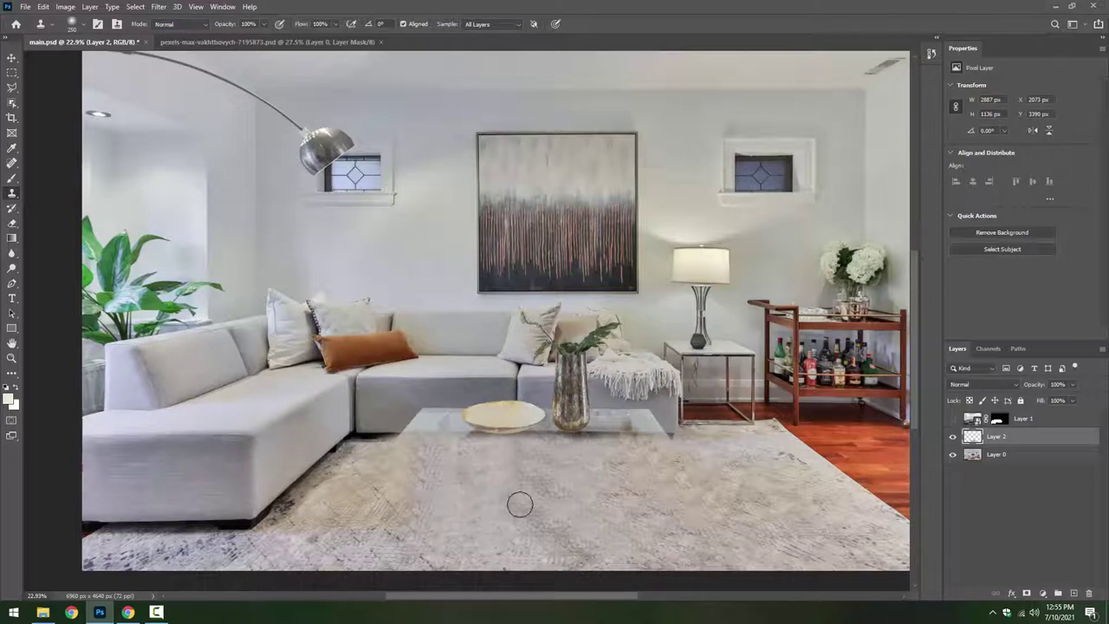
left_click_drag(457, 482, 424, 490)
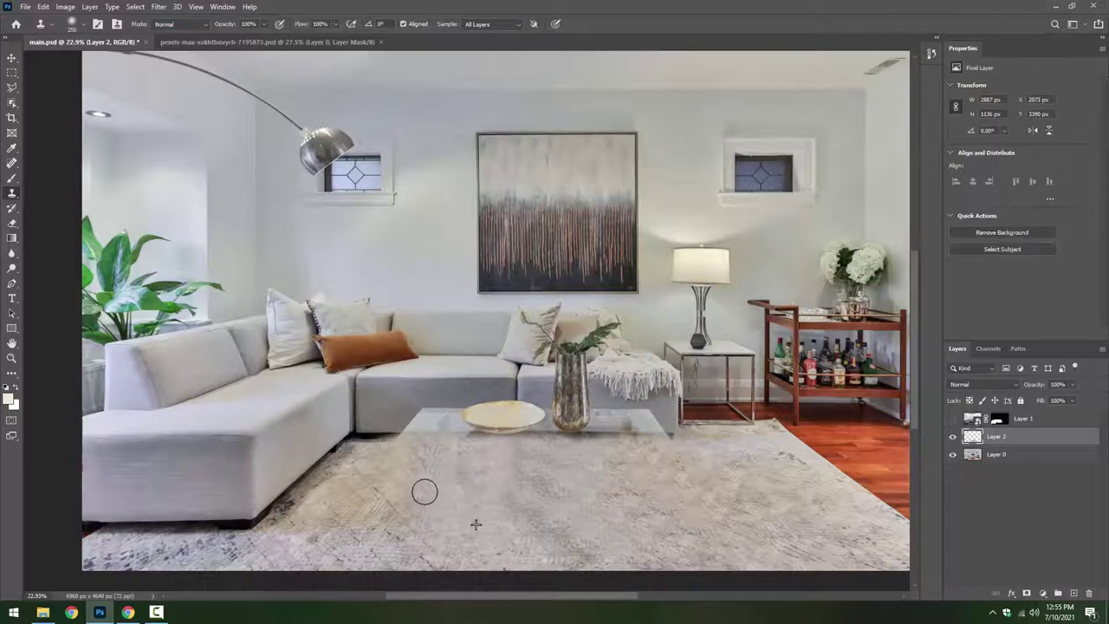
left_click(953, 418)
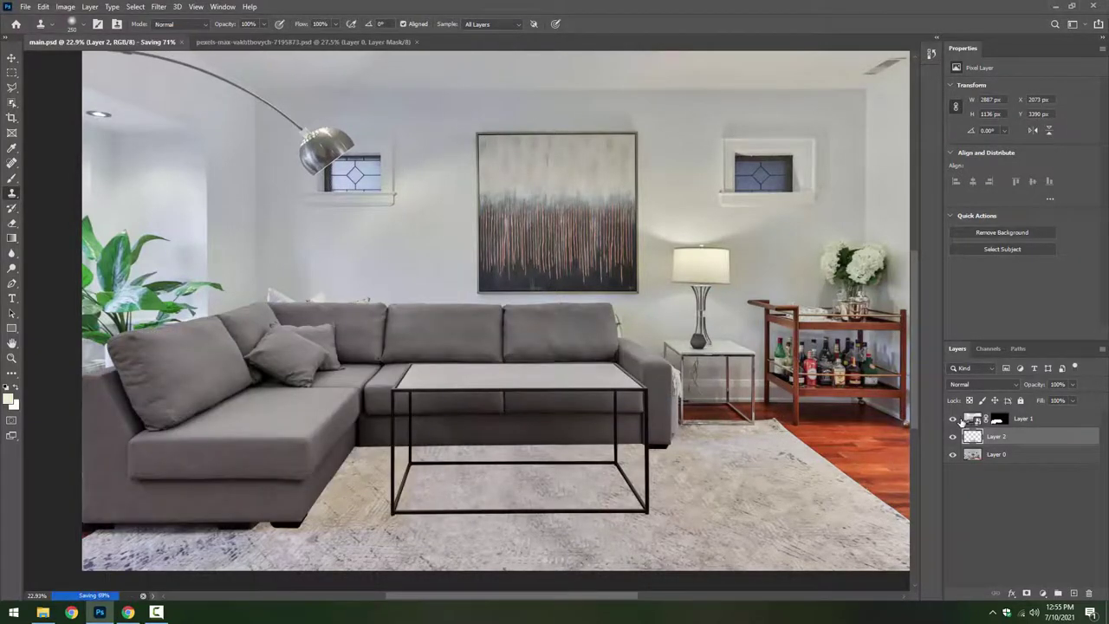
Sample beside the side table with a smaller brush and clone out the blanket fringe along the table leg.
scroll(714, 432, "up", 3)
scroll(714, 432, "up", 2)
scroll(641, 391, "up", 1)
scroll(594, 396, "up", 1)
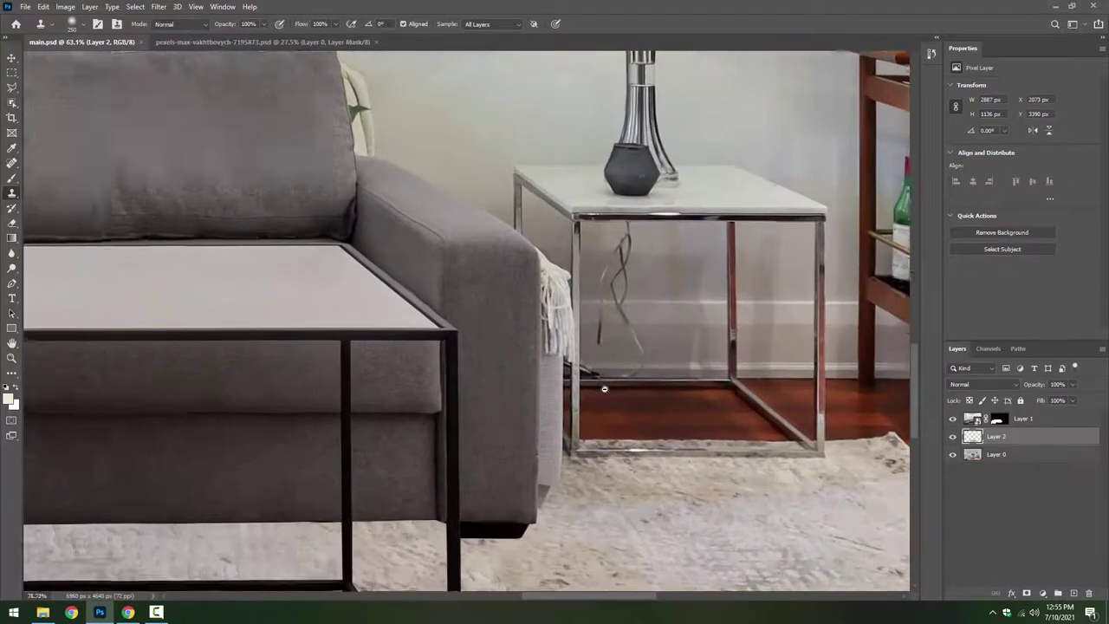
scroll(614, 413, "up", 1)
left_click(568, 354)
key("bracketleft")
key("bracketleft")
key("bracketleft")
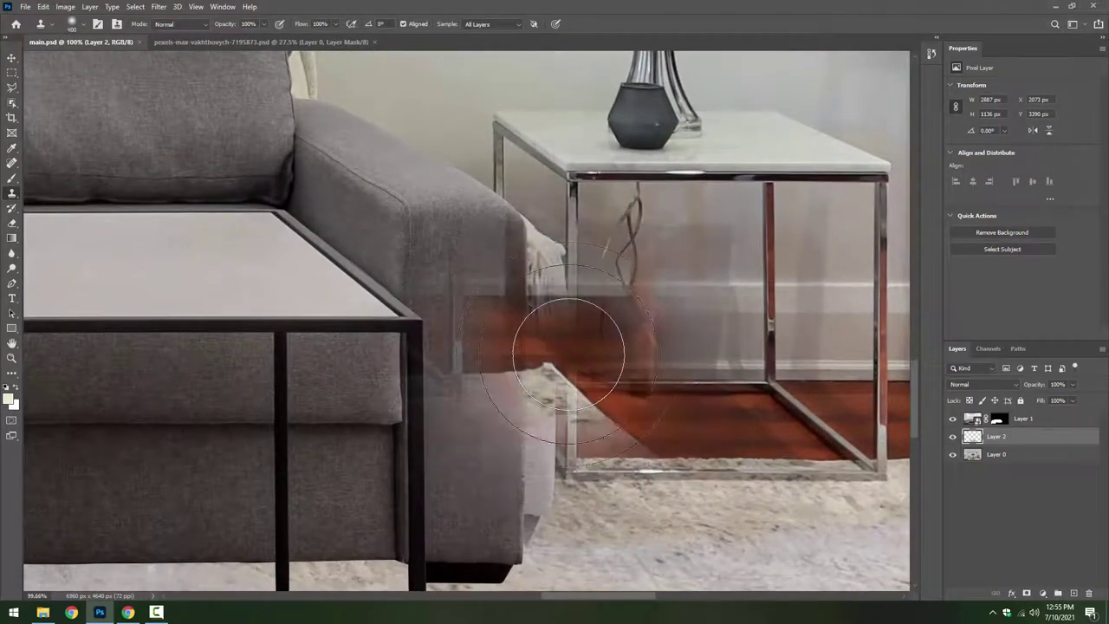
key("bracketleft")
key("bracketleft")
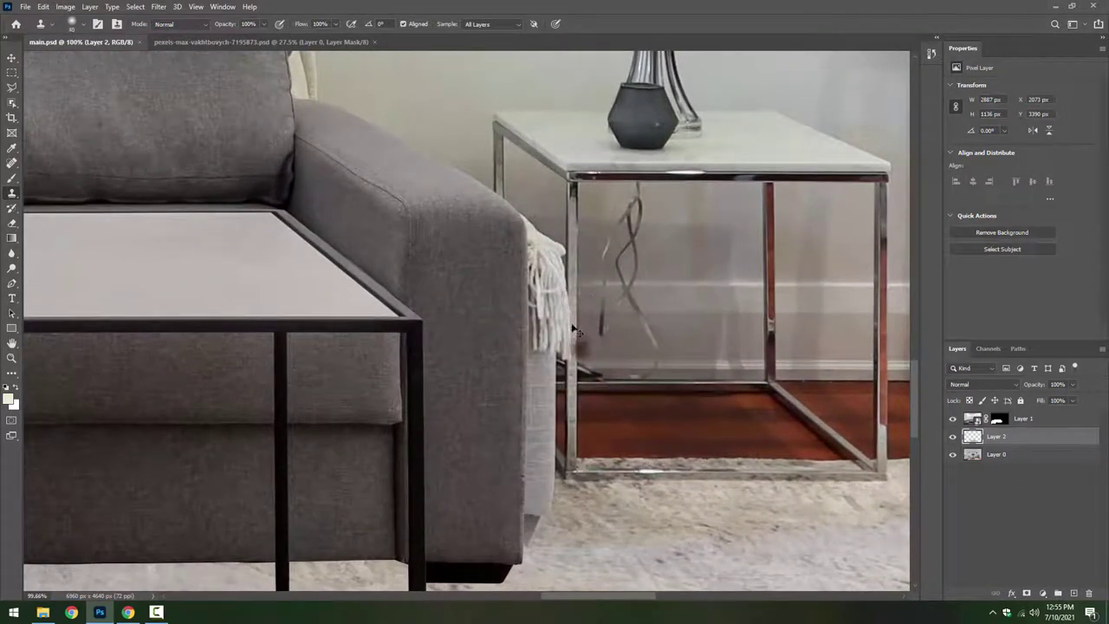
scroll(575, 294, "up", 1)
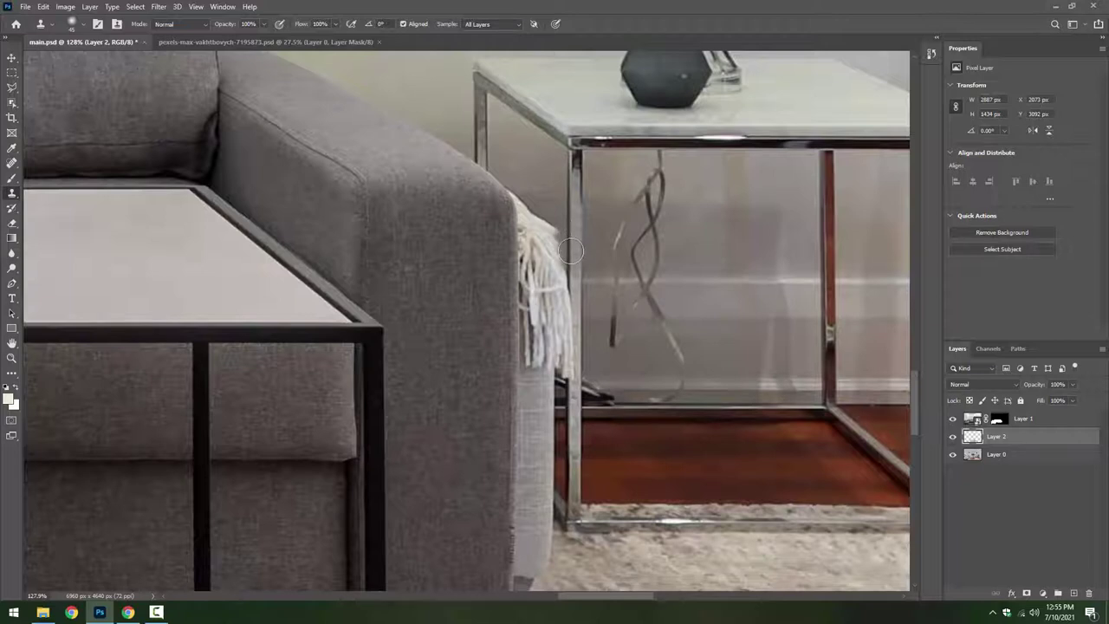
left_click_drag(569, 276, 571, 381)
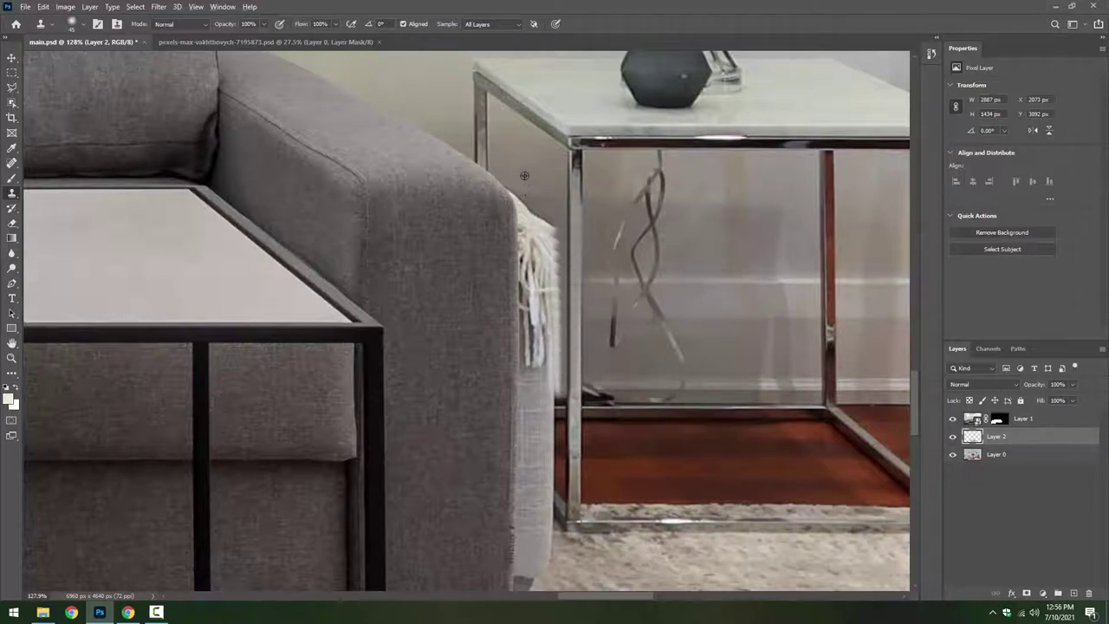
mouse_move(524, 176)
left_mouse_down()
mouse_move(512, 181)
mouse_move(531, 202)
mouse_move(532, 232)
mouse_move(544, 212)
mouse_move(547, 254)
mouse_move(528, 256)
mouse_move(548, 269)
left_mouse_up()
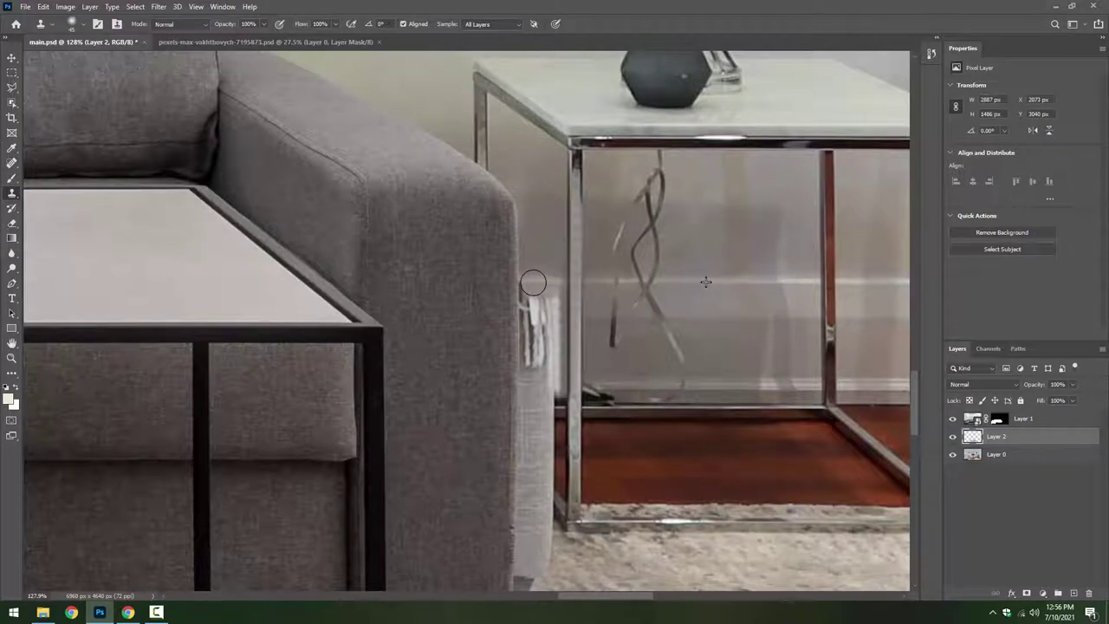
Cover the leftover fringe beside the sofa arm and under the sofa with carpet texture.
mouse_move(528, 280)
left_mouse_down()
mouse_move(527, 304)
mouse_move(548, 298)
mouse_move(552, 370)
left_mouse_up()
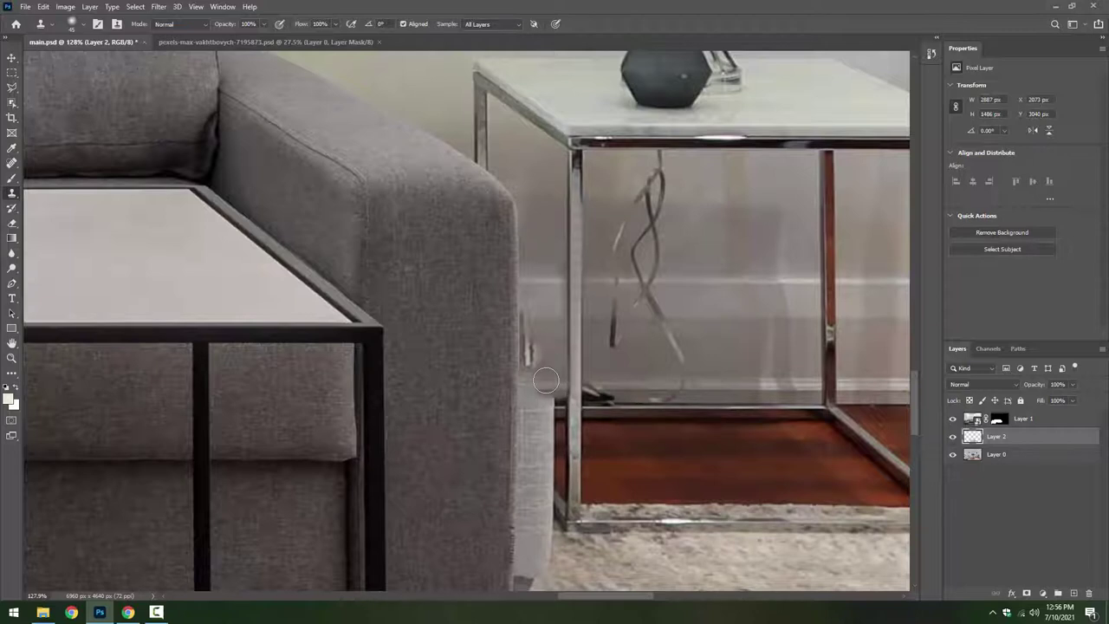
left_click_drag(542, 358, 525, 335)
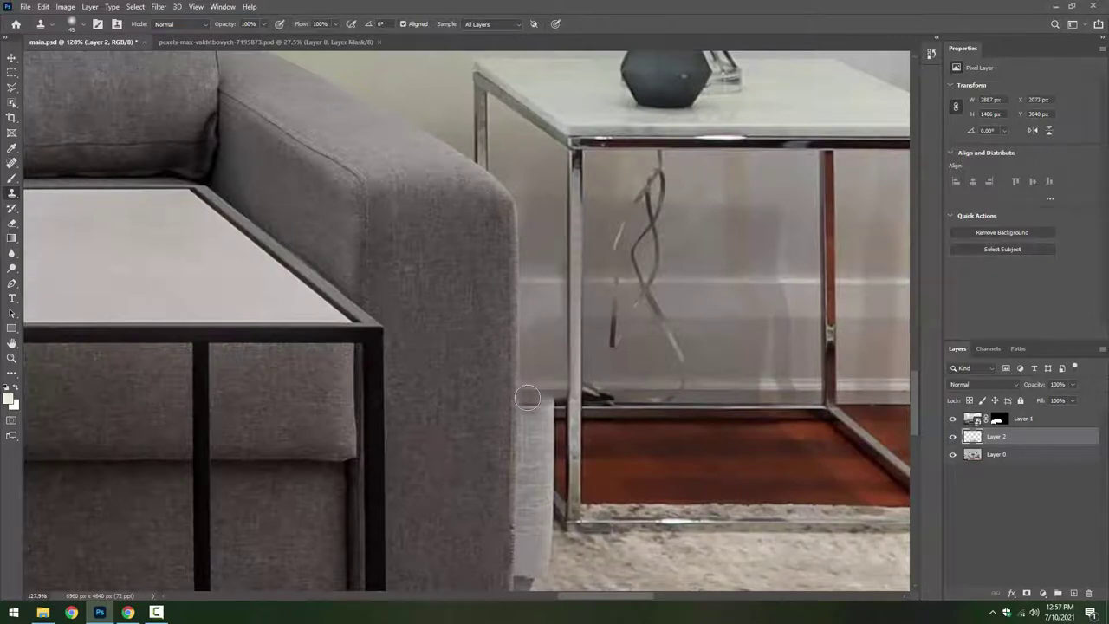
mouse_move(532, 402)
left_mouse_down()
mouse_move(547, 413)
mouse_move(527, 441)
mouse_move(429, 351)
mouse_move(446, 375)
mouse_move(449, 401)
mouse_move(429, 388)
mouse_move(440, 405)
left_mouse_up()
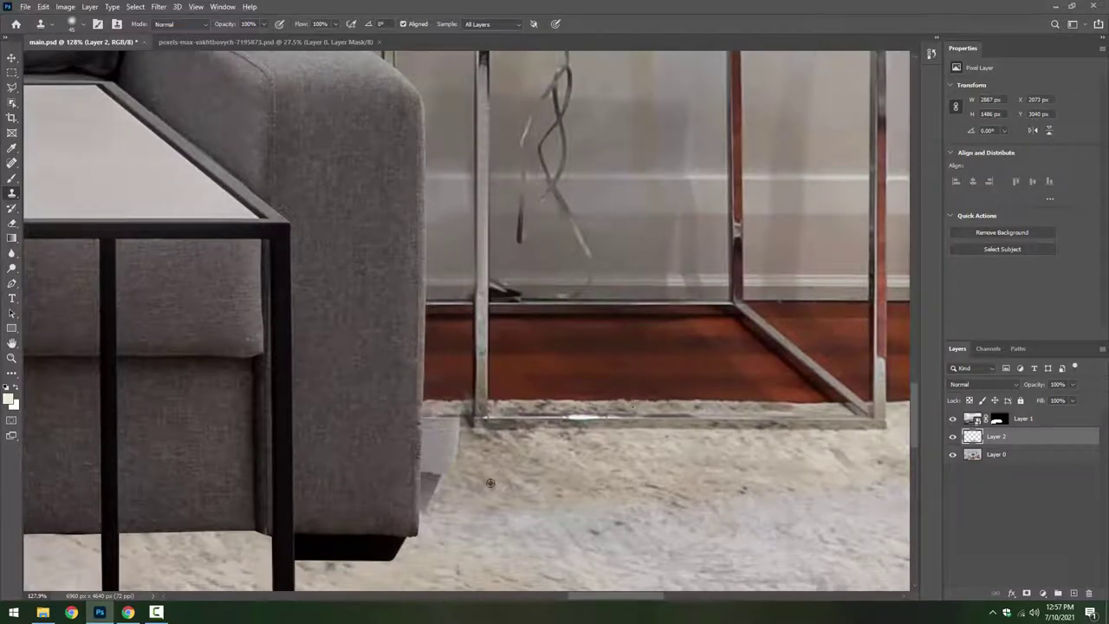
mouse_move(439, 493)
left_mouse_down()
mouse_move(423, 482)
mouse_move(453, 423)
mouse_move(424, 441)
left_mouse_up()
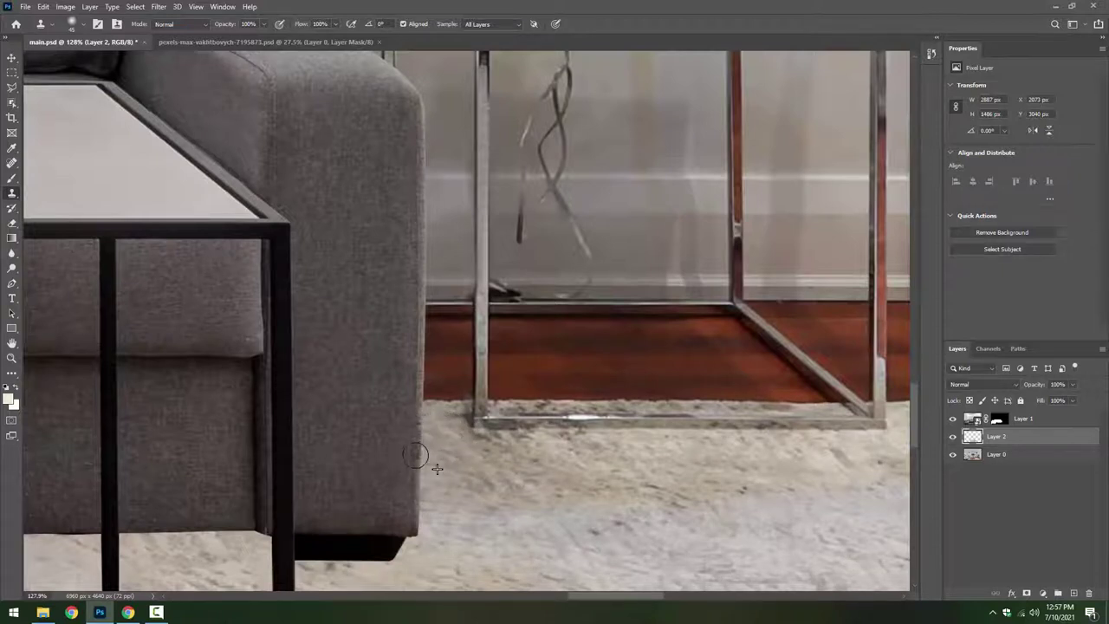
scroll(526, 479, "right", 2)
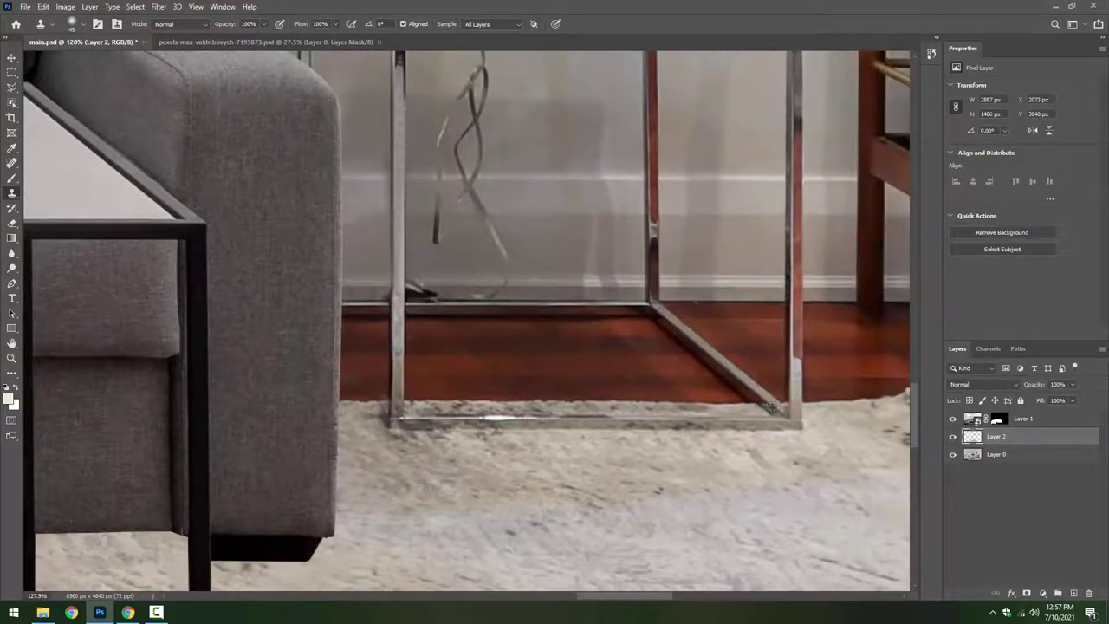
left_click_drag(371, 392, 327, 360)
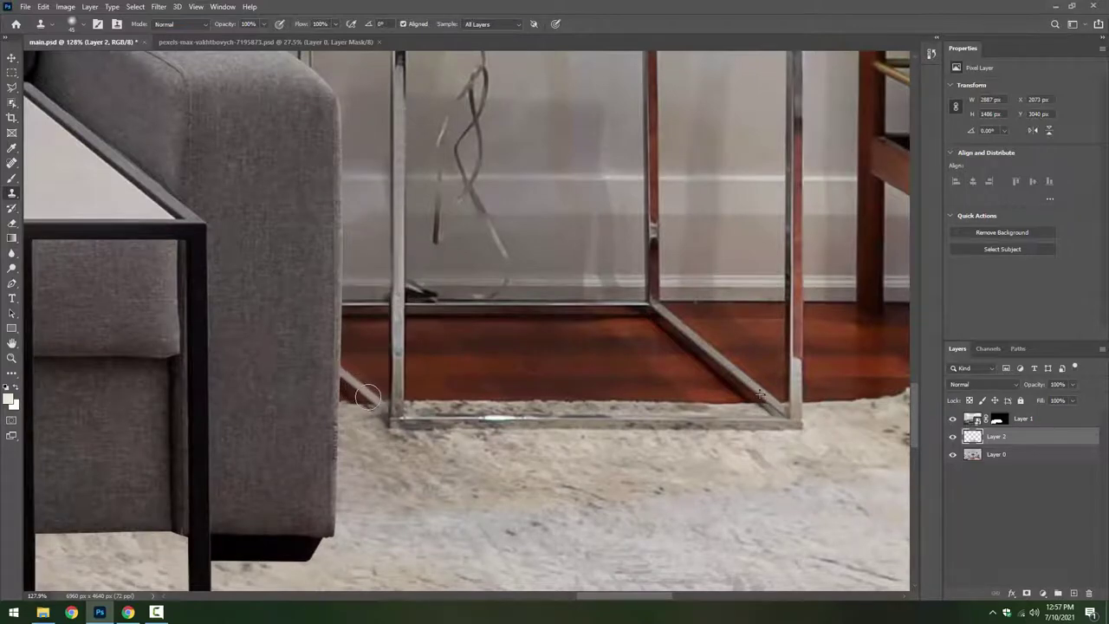
Fit the room on screen and clone wall over the cream table leg, leaf and patch.
key("ctrl+0")
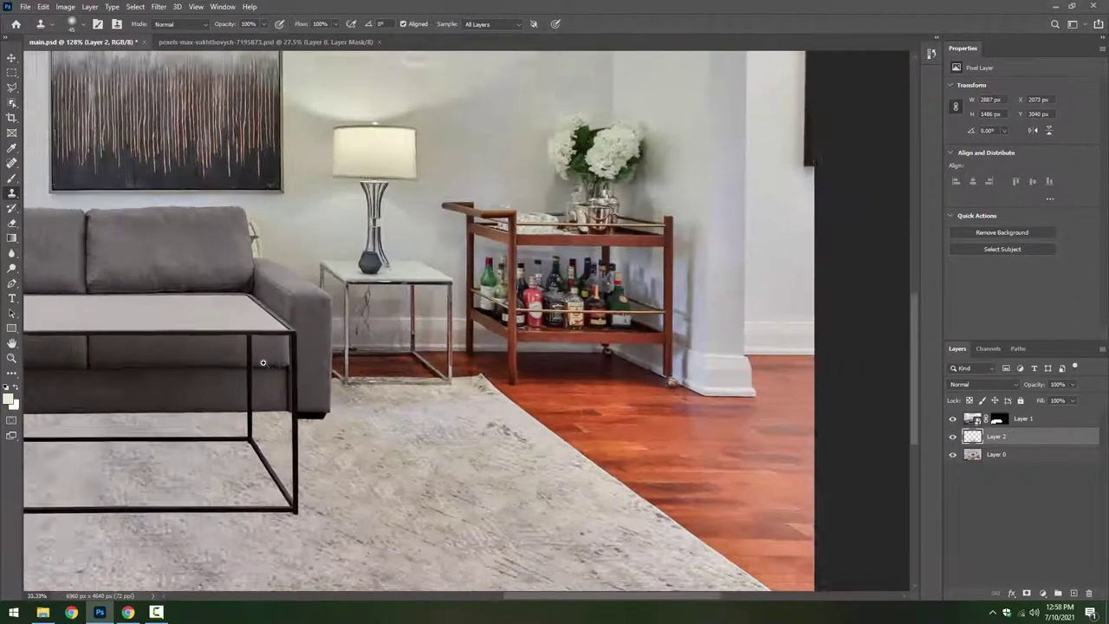
scroll(552, 376, "up", 3)
scroll(552, 376, "up", 3)
scroll(553, 376, "up", 3)
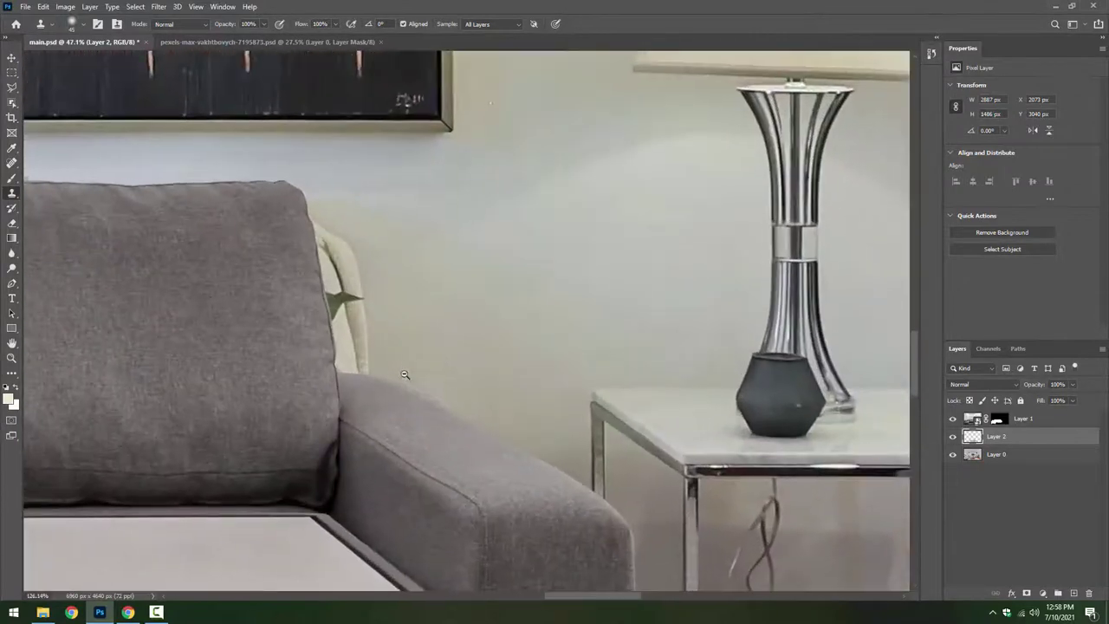
left_click(374, 249, "alt")
mouse_move(359, 277)
left_mouse_down()
mouse_move(320, 234)
mouse_move(356, 309)
mouse_move(325, 284)
left_mouse_up()
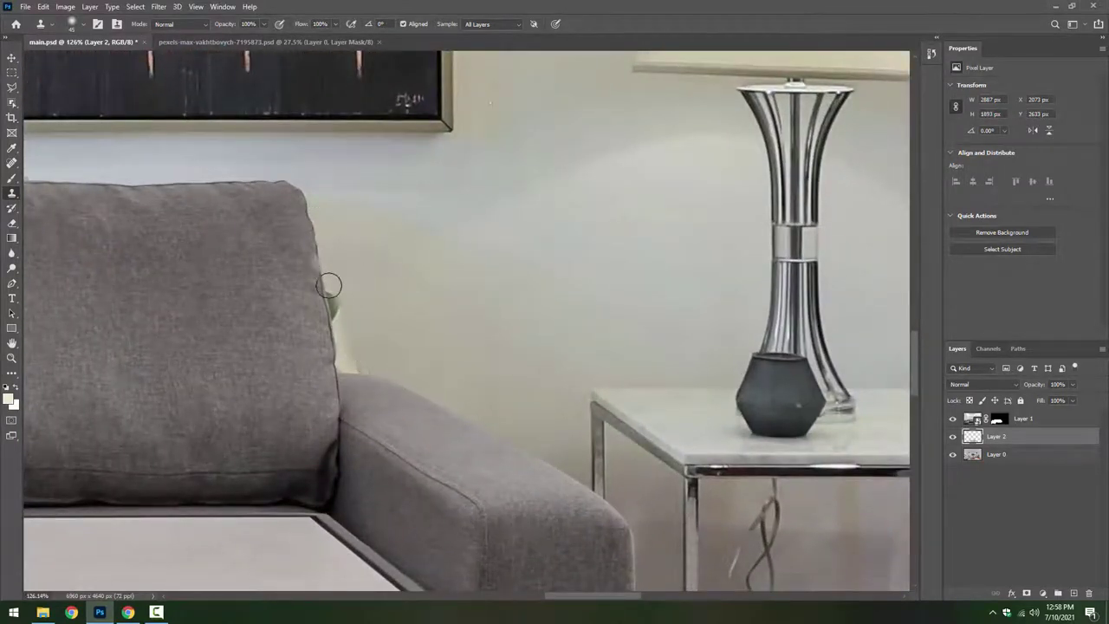
left_click_drag(366, 364, 336, 352)
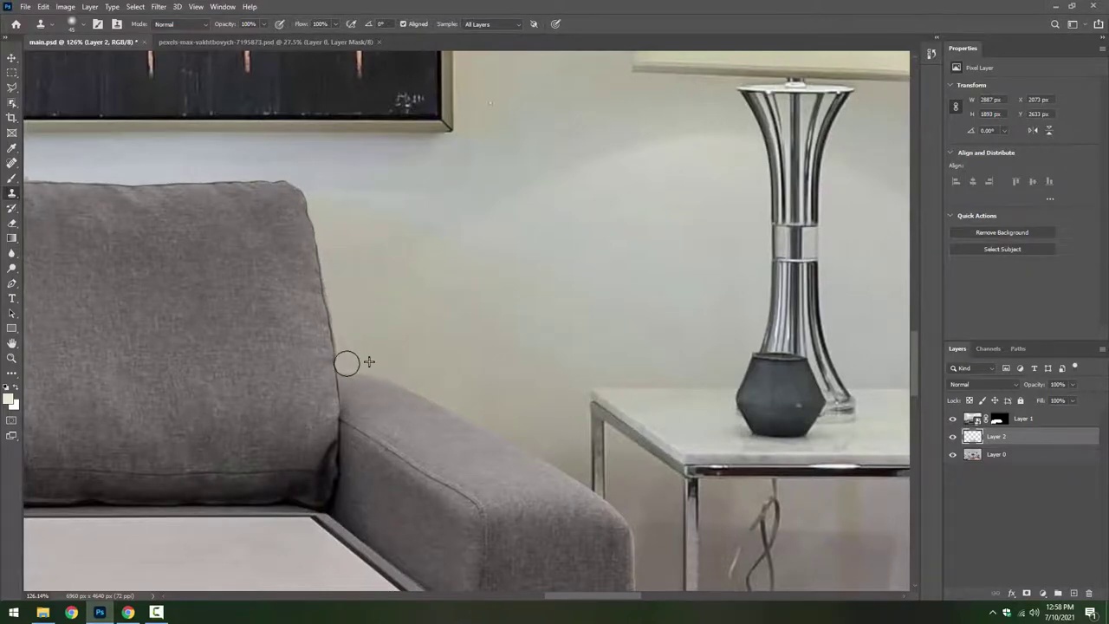
Paint out the dotted cushion, white object, red object and pillow top above the sofa back.
scroll(346, 362, "down", 5)
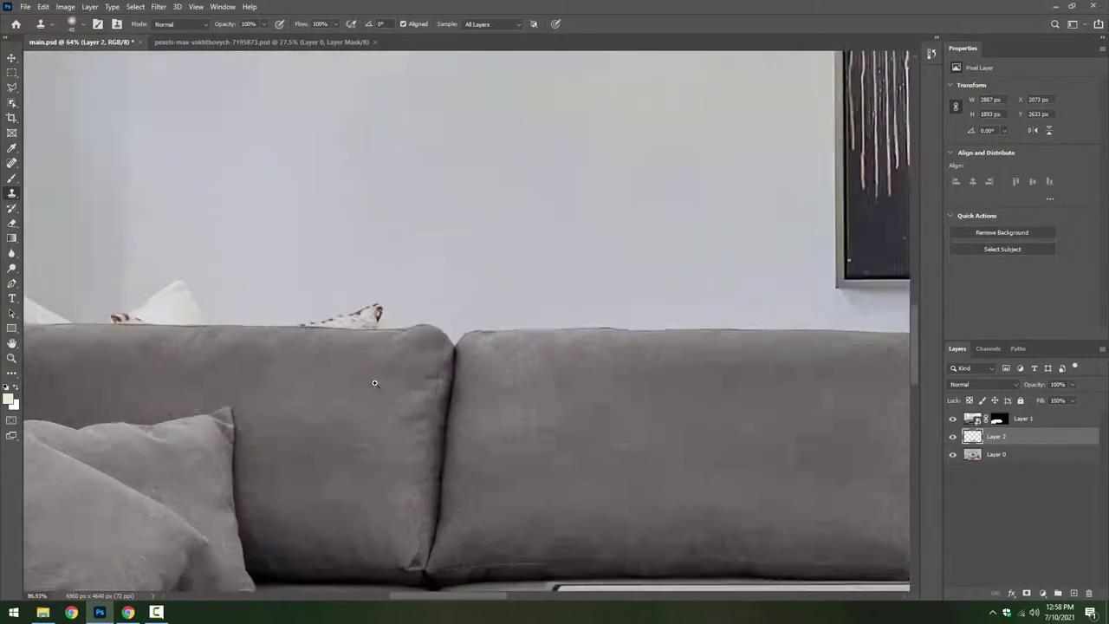
left_click_drag(397, 295, 379, 311)
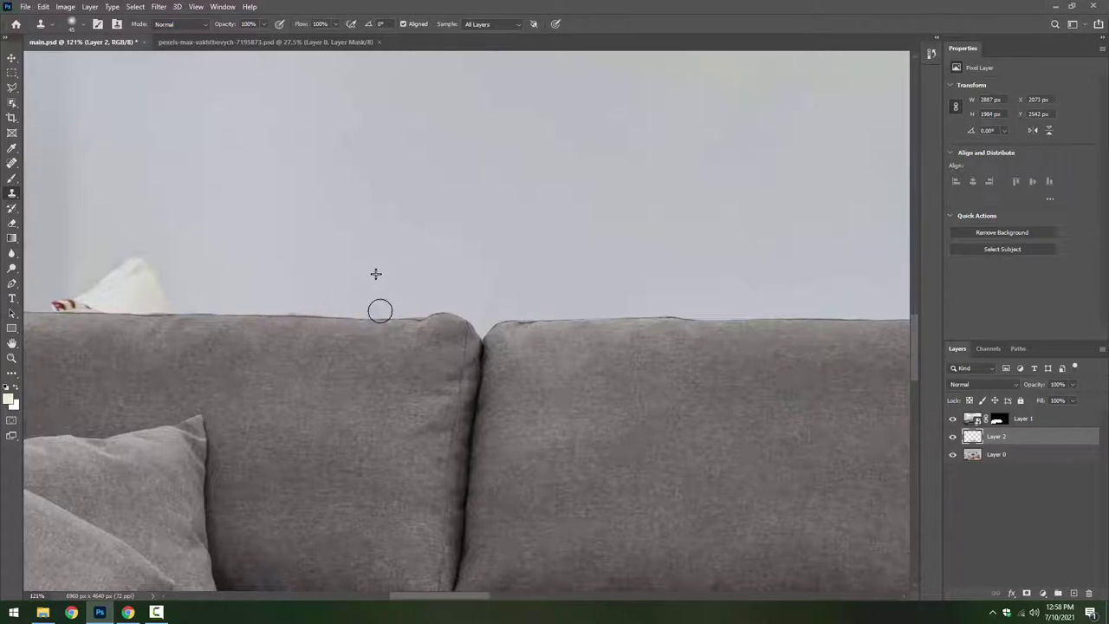
scroll(399, 311, "left", 5)
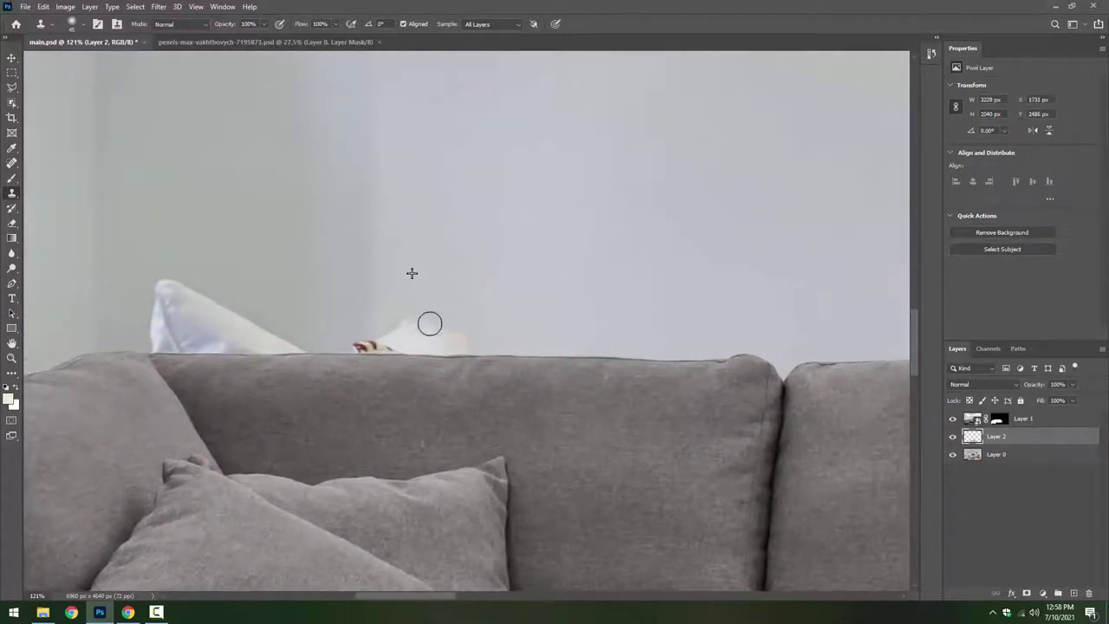
mouse_move(430, 323)
left_mouse_down()
mouse_move(398, 317)
mouse_move(458, 346)
mouse_move(423, 356)
mouse_move(351, 346)
left_mouse_up()
left_click(370, 290, "alt")
scroll(398, 334, "left", 5)
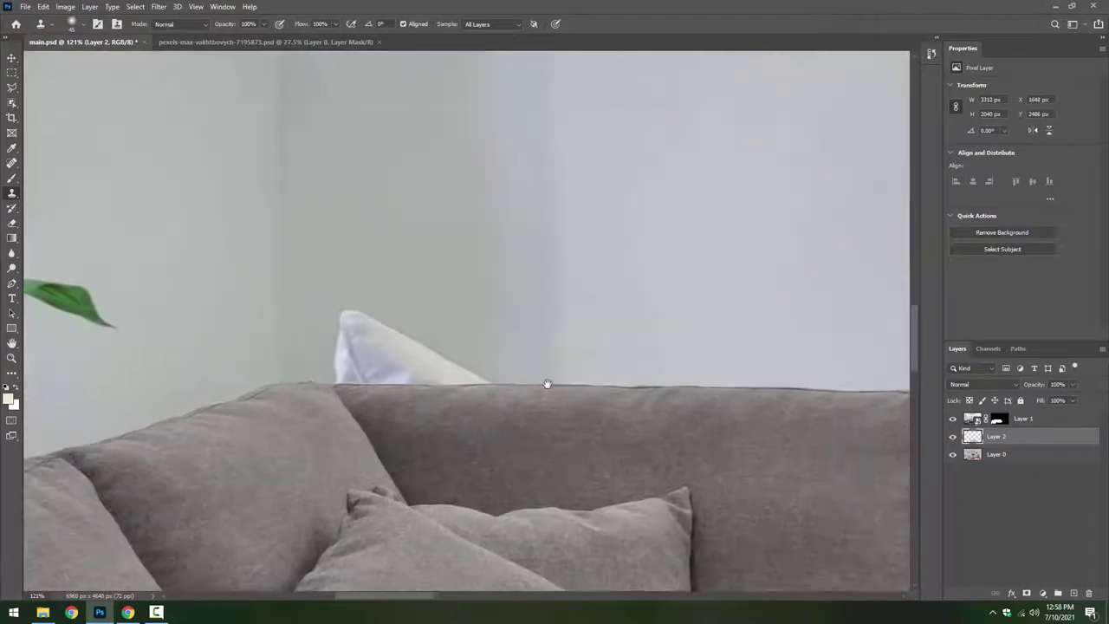
mouse_move(444, 322)
left_mouse_down()
mouse_move(440, 337)
mouse_move(512, 360)
mouse_move(470, 378)
mouse_move(493, 386)
mouse_move(529, 373)
mouse_move(483, 376)
left_mouse_up()
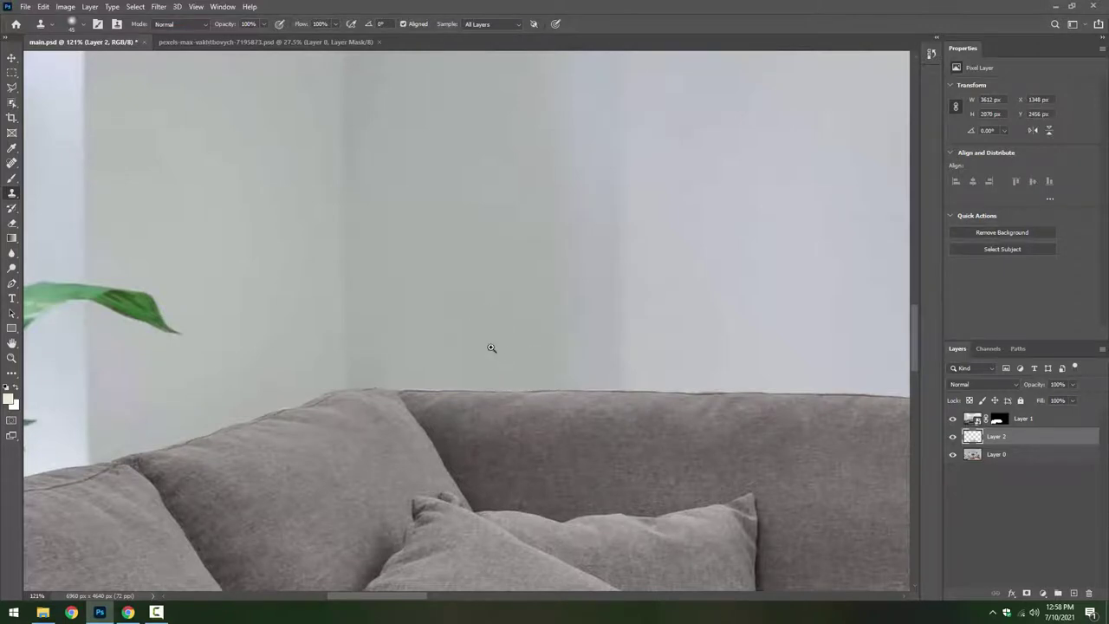
Clone wall texture along the sofa's edge to hide the stray background.
scroll(491, 347, "down", 3)
scroll(221, 445, "up", 5)
scroll(221, 444, "down", 1)
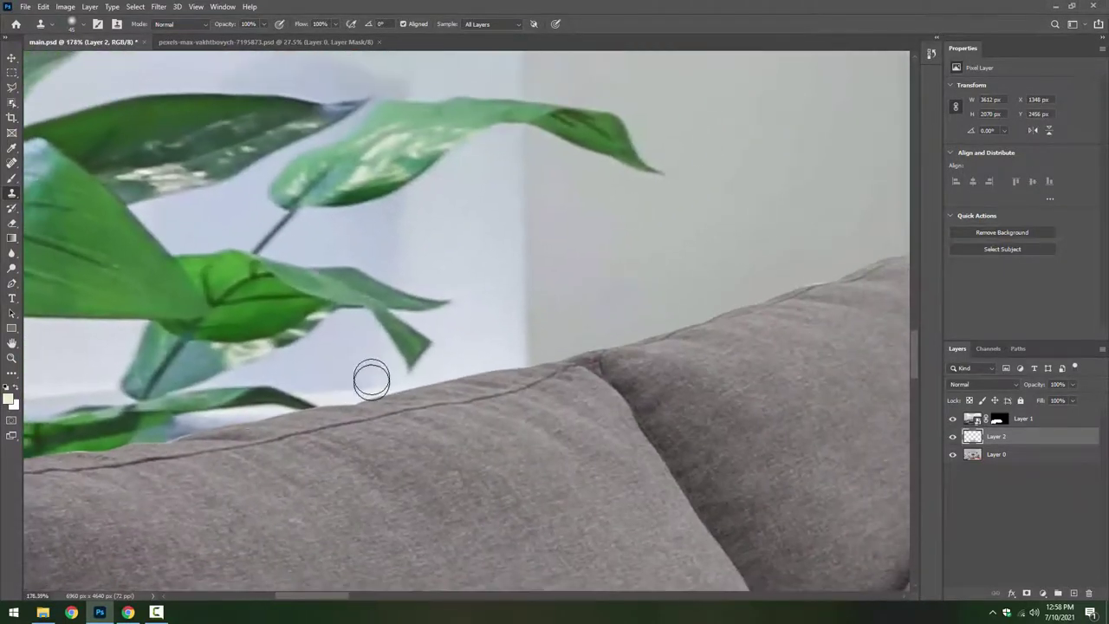
left_click_drag(379, 389, 338, 394)
scroll(364, 390, "down", 1)
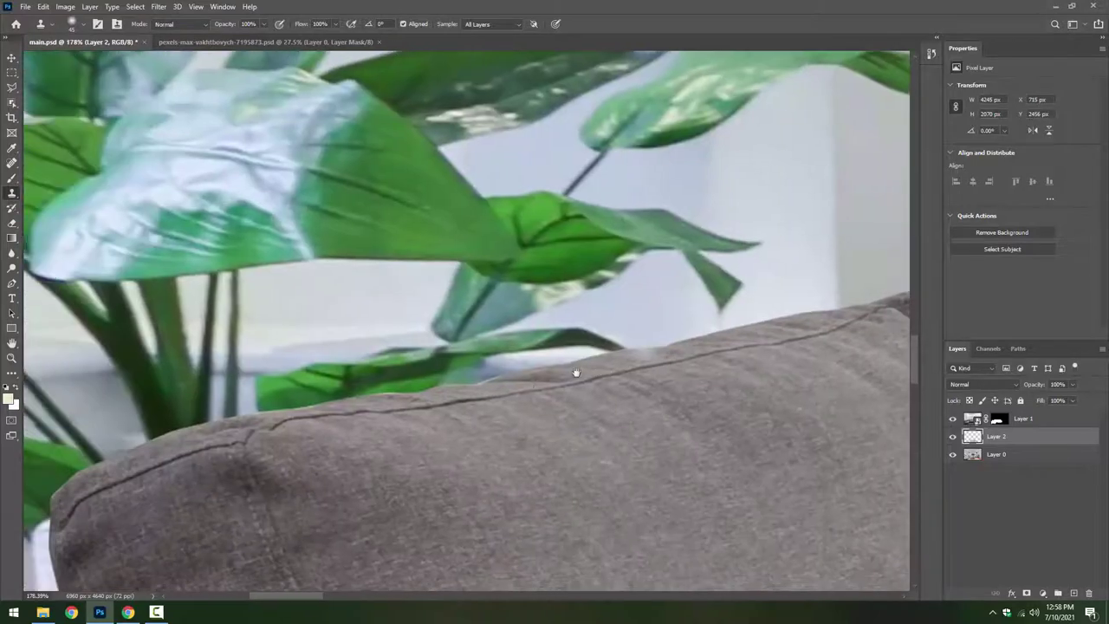
scroll(483, 403, "down", 1)
scroll(416, 441, "down", 1)
scroll(415, 441, "up", 2)
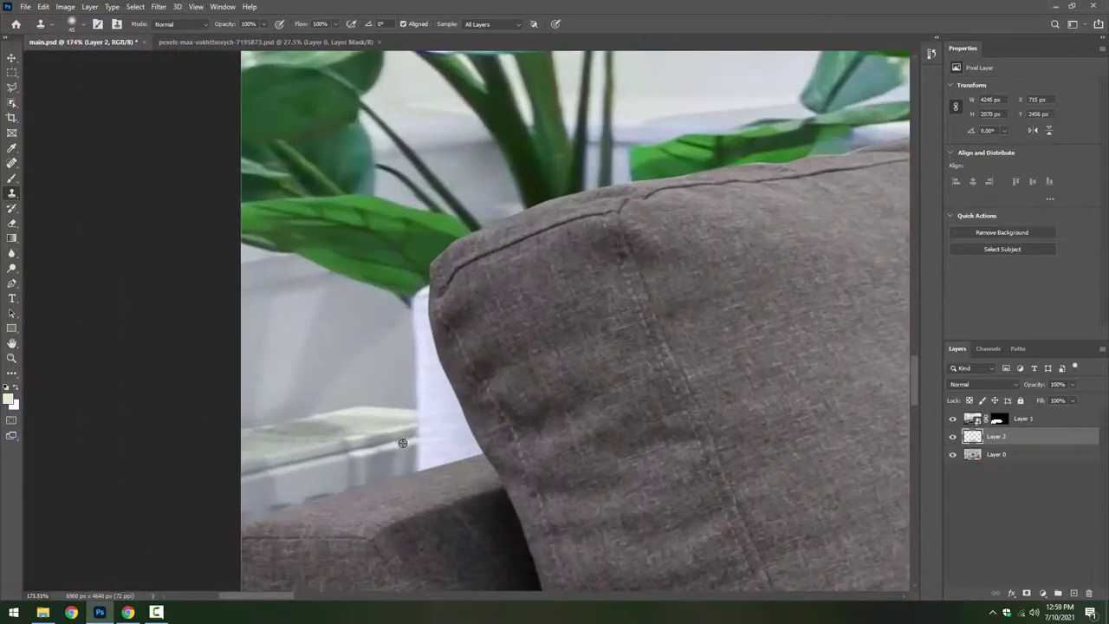
left_click(402, 442, "alt")
mouse_move(410, 435)
left_mouse_down()
mouse_move(453, 428)
mouse_move(428, 425)
left_mouse_up()
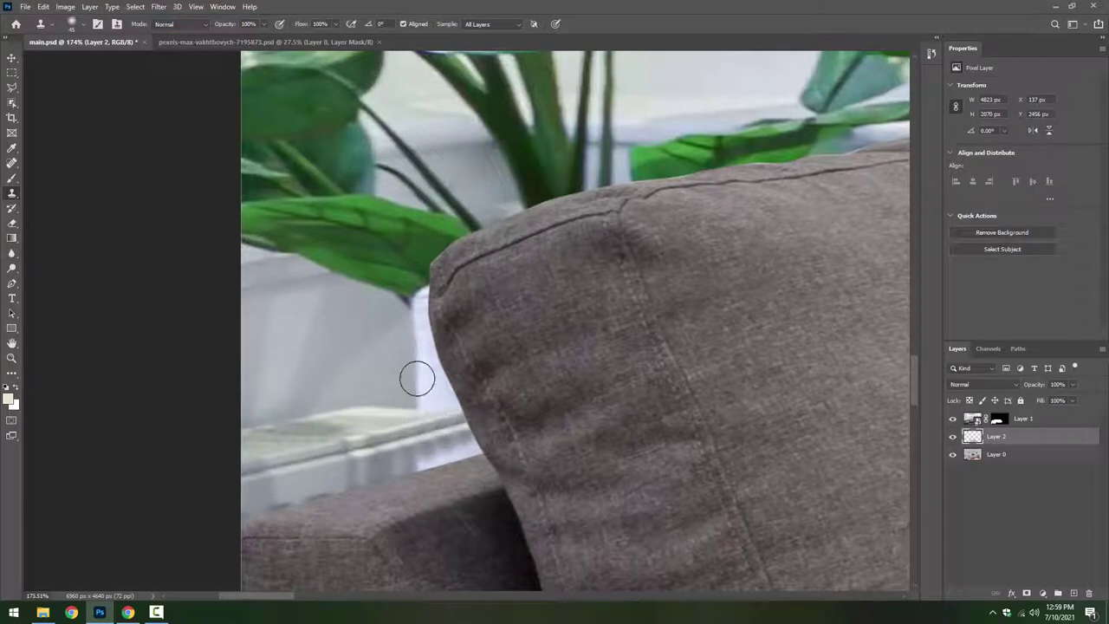
Clean the light fringe down the sofa's side and the white patch by the leaf tip.
mouse_move(418, 376)
left_mouse_down()
mouse_move(421, 404)
mouse_move(434, 407)
mouse_move(420, 346)
left_mouse_up()
left_click(424, 387, "alt")
left_click(409, 286, "alt")
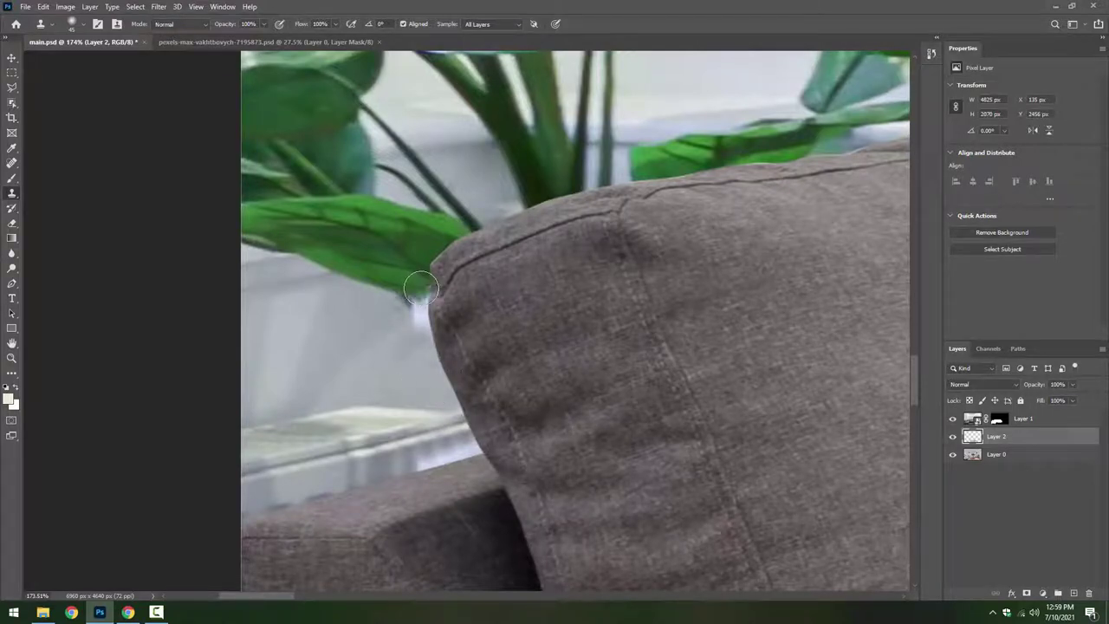
left_click_drag(416, 286, 427, 314)
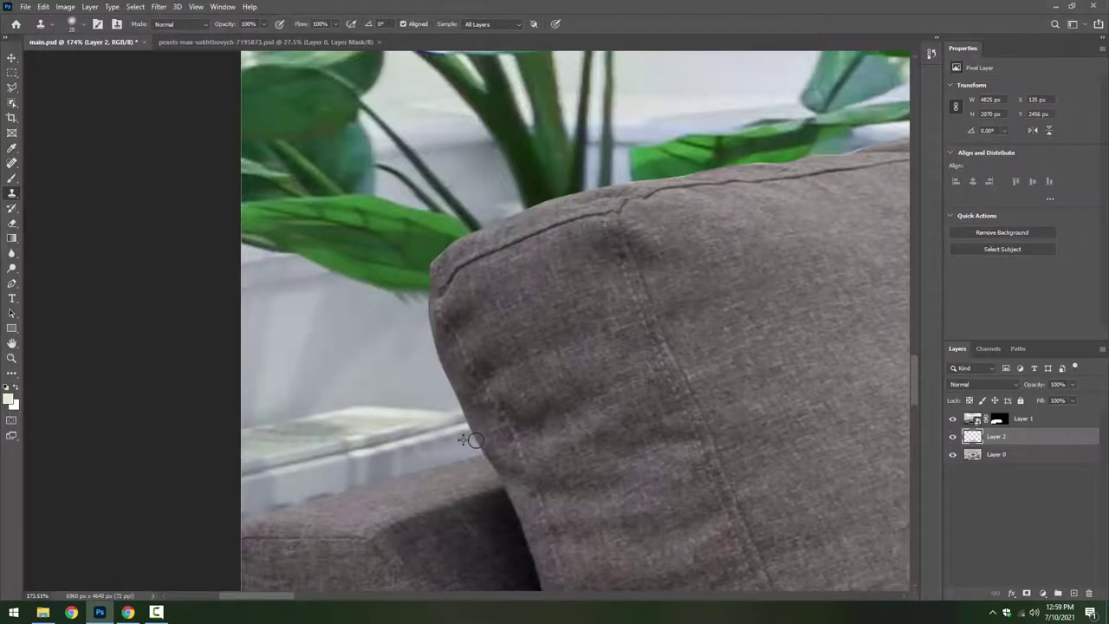
Save the composite document main.psd.
scroll(472, 440, "down", 5)
scroll(567, 508, "down", 2)
scroll(512, 384, "down", 3)
scroll(559, 492, "up", 3)
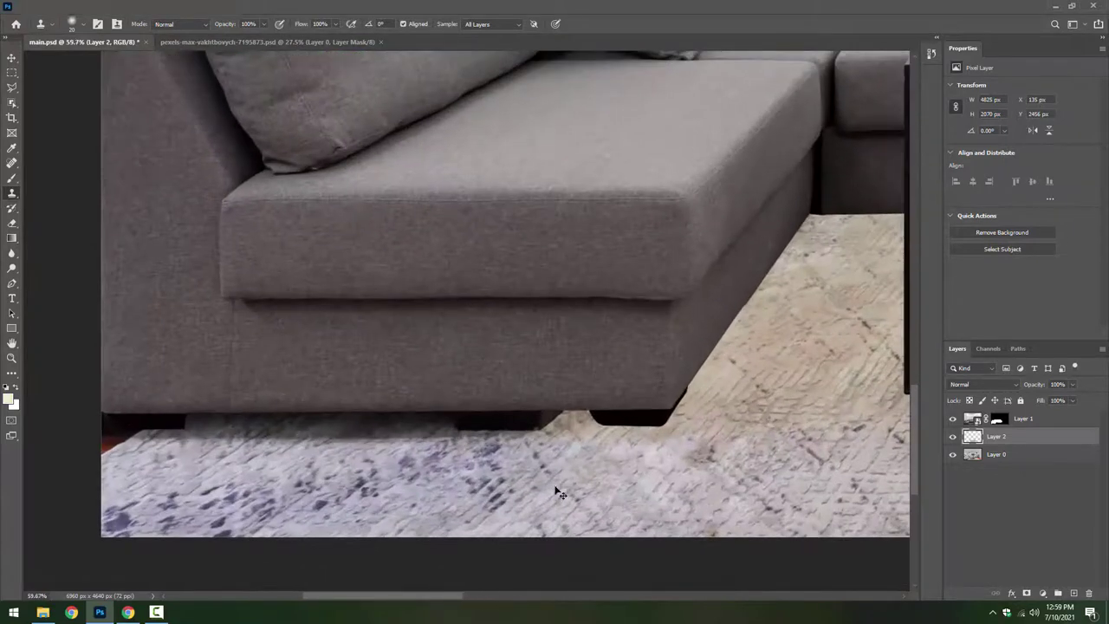
key("ctrl+s")
With a larger clone brush, paint rug over the front-leg shadow, then switch to Eraser and save.
key("bracketright")
key("bracketright")
key("bracketright")
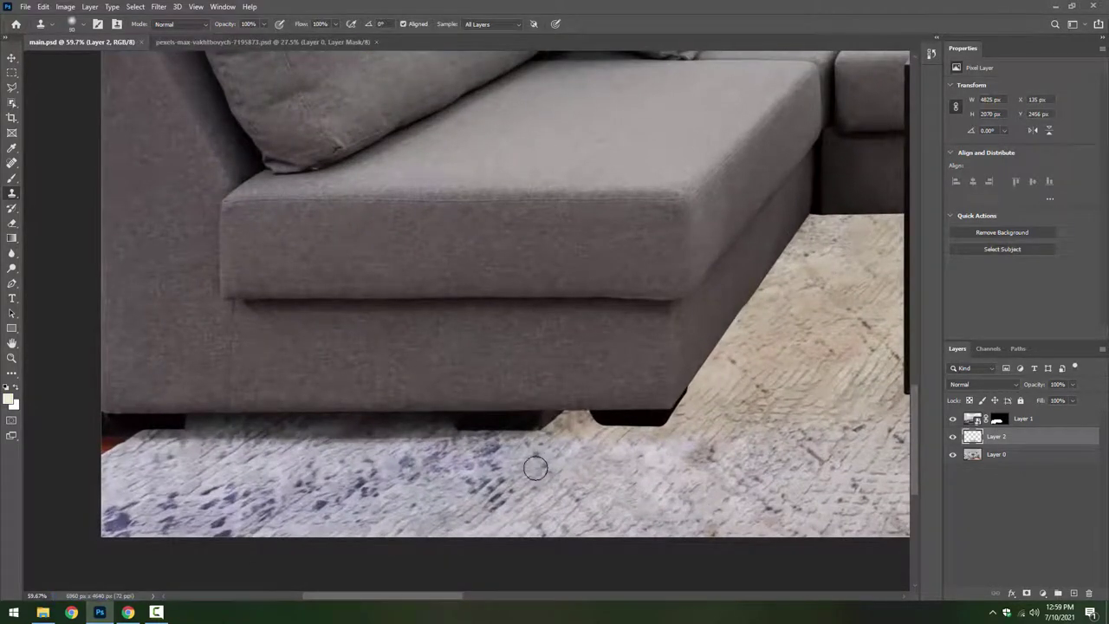
mouse_move(530, 426)
left_mouse_down()
mouse_move(588, 427)
mouse_move(394, 423)
mouse_move(406, 419)
mouse_move(248, 435)
mouse_move(181, 422)
mouse_move(141, 441)
mouse_move(166, 451)
mouse_move(115, 447)
left_mouse_up()
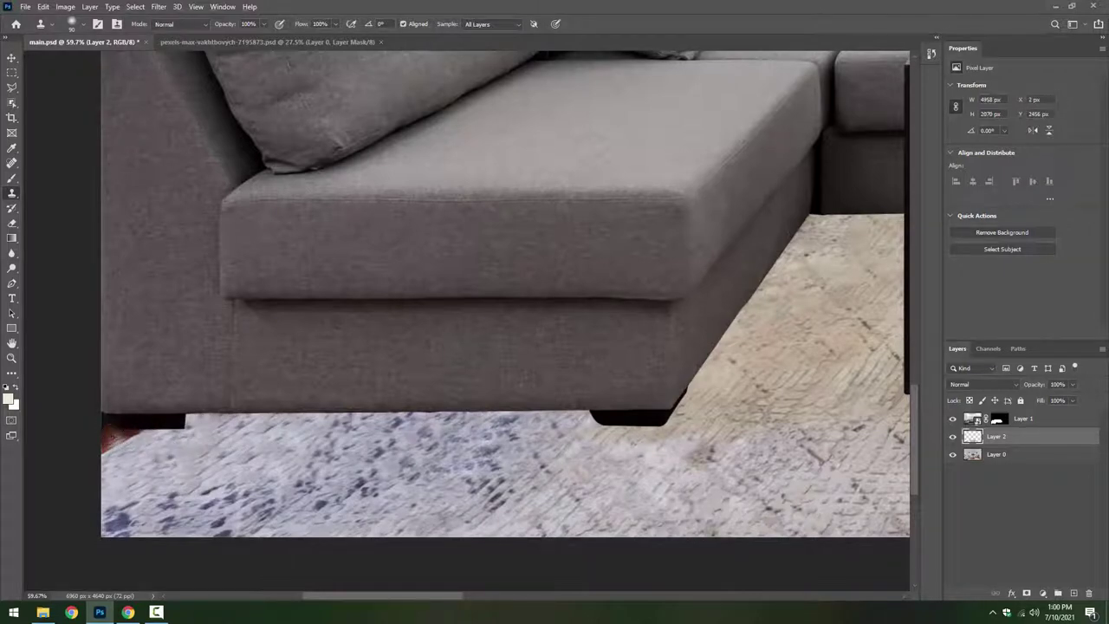
scroll(117, 407, "down", 5)
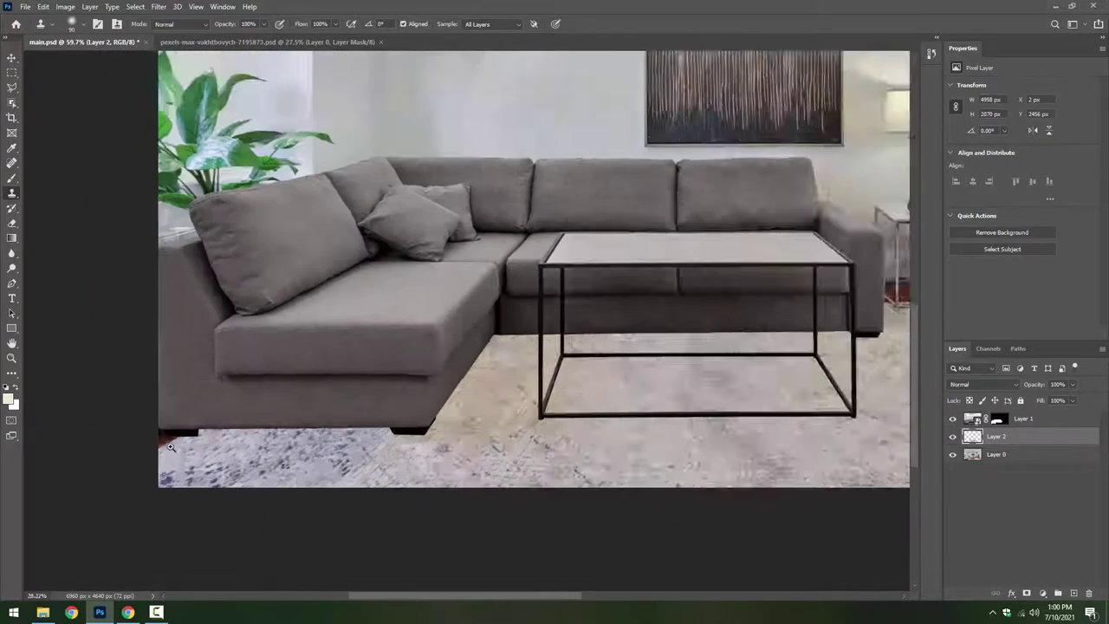
scroll(208, 472, "up", 6)
key("e")
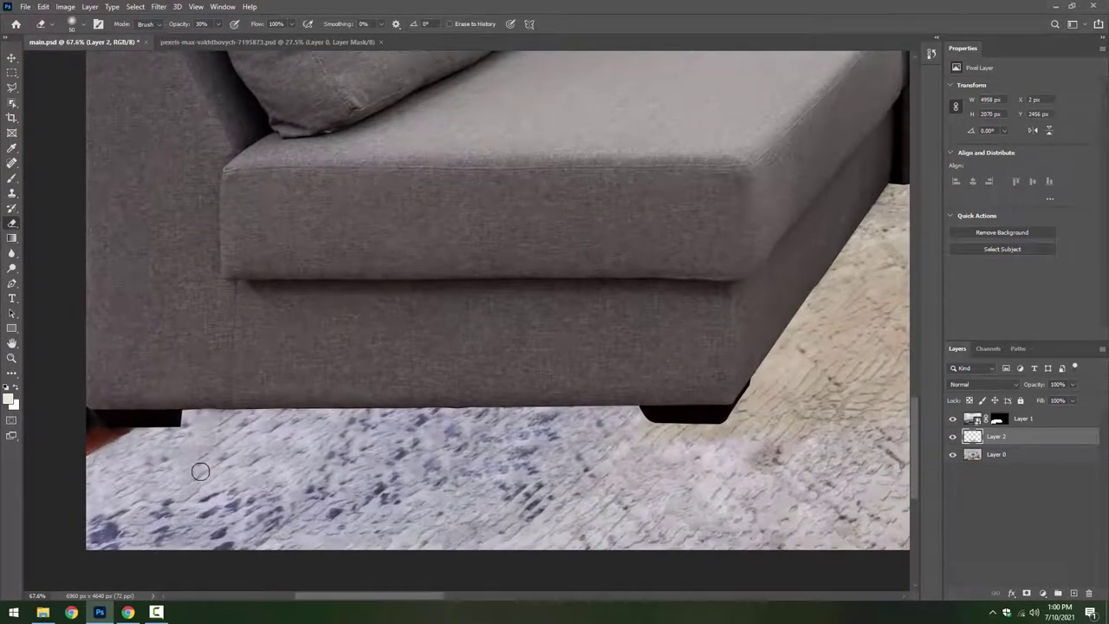
scroll(200, 470, "down", 5)
key("ctrl+s")
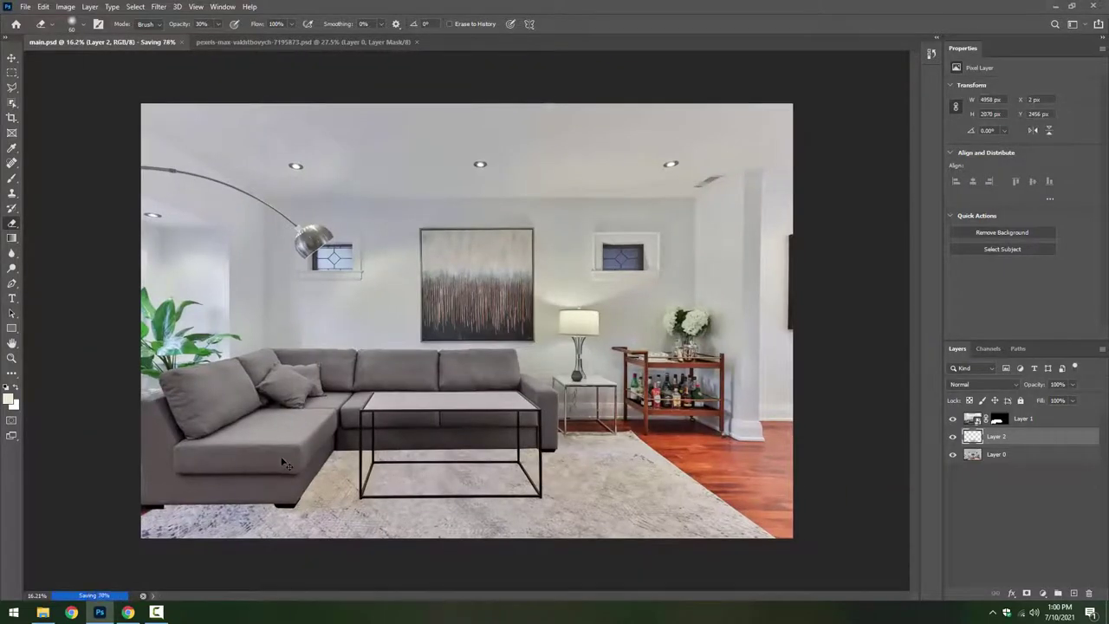
scroll(498, 472, "up", 2)
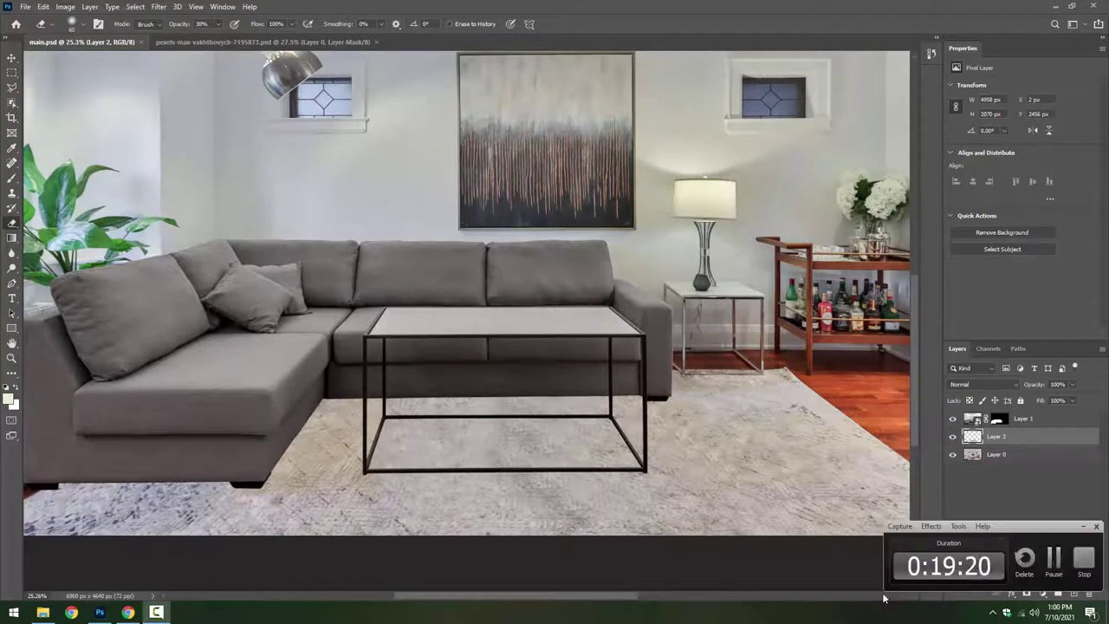
Duplicate Layer 1 as a backup and delete the original Layer 1's mask.
right_click(1002, 422)
left_click(1004, 428)
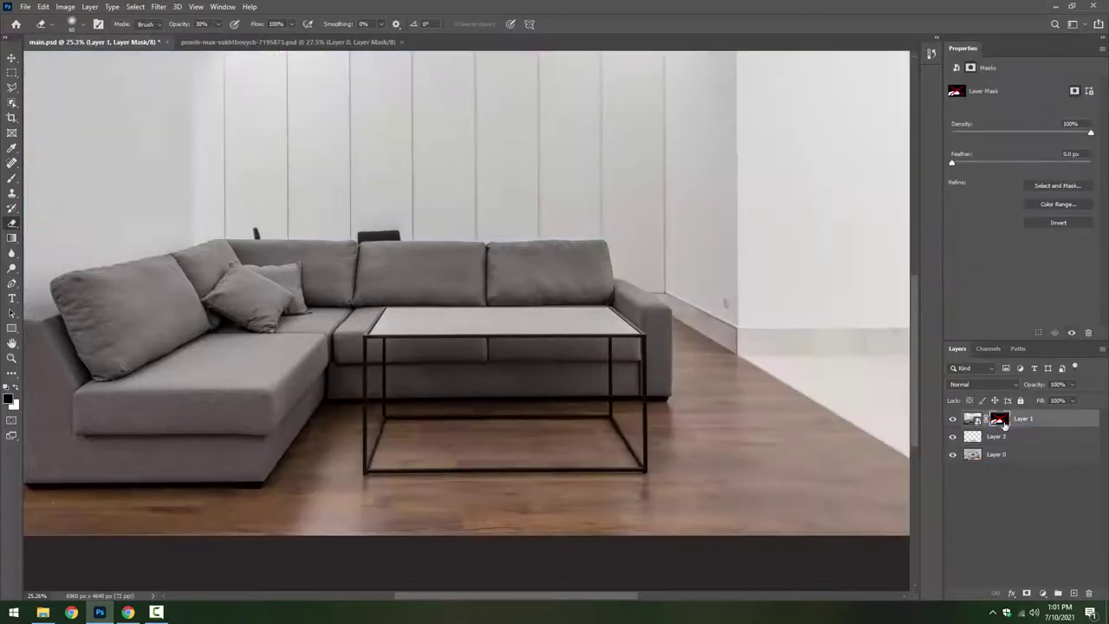
left_click(1005, 425, "shift")
key("ctrl+j")
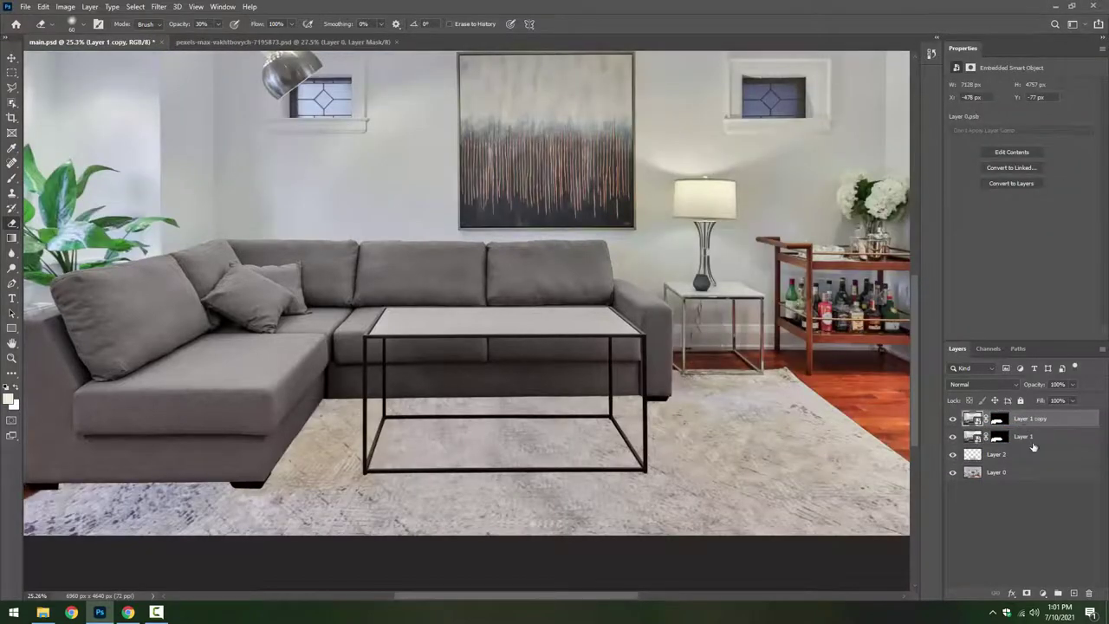
left_click(998, 437)
right_click(998, 438)
left_click(1025, 455)
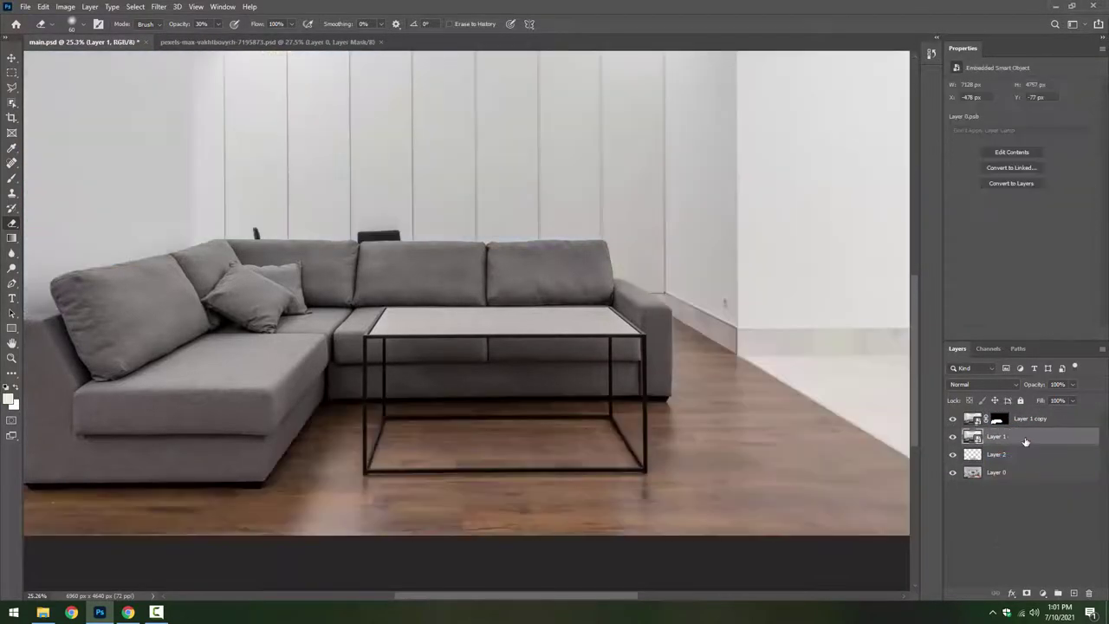
Add a Black & White adjustment, merge it into Layer 1, and invert it.
left_click(1042, 592)
left_click(1048, 506)
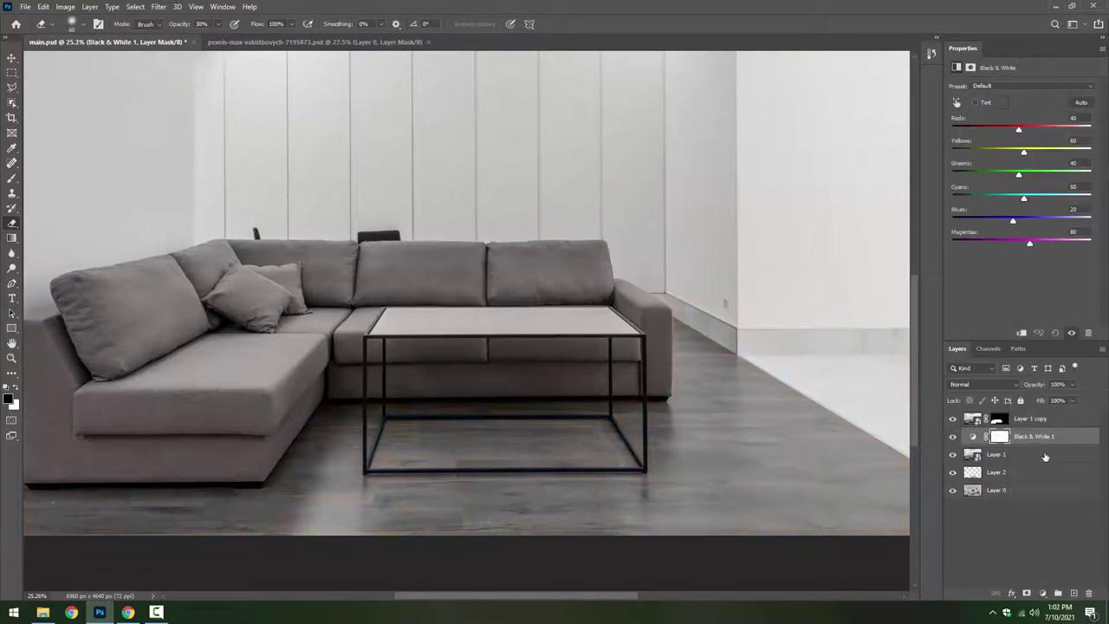
key("ctrl+e")
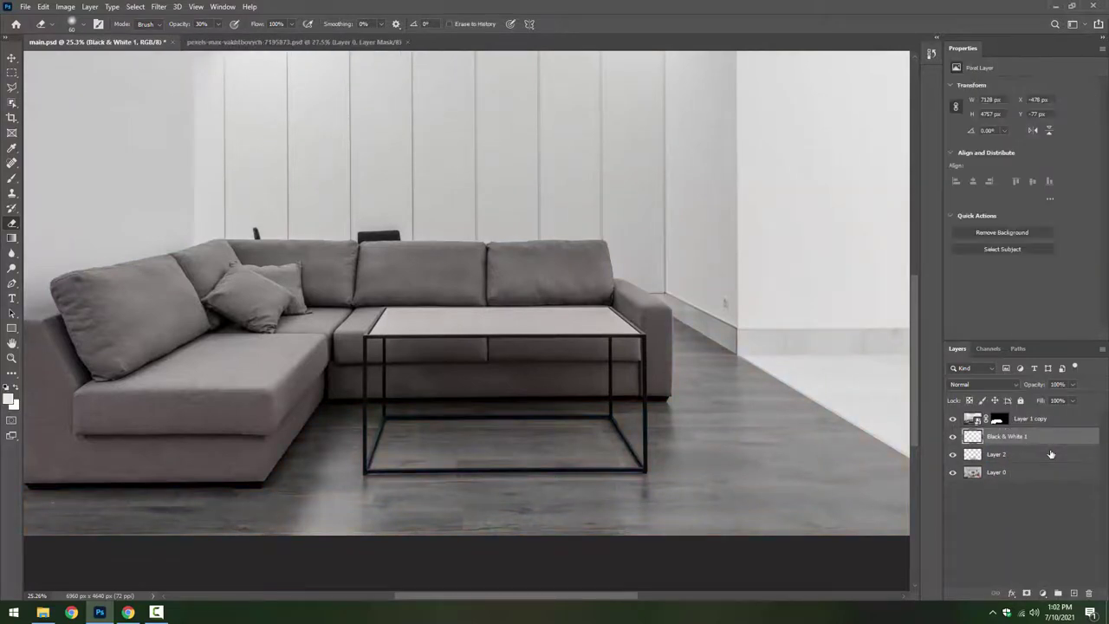
key("ctrl+i")
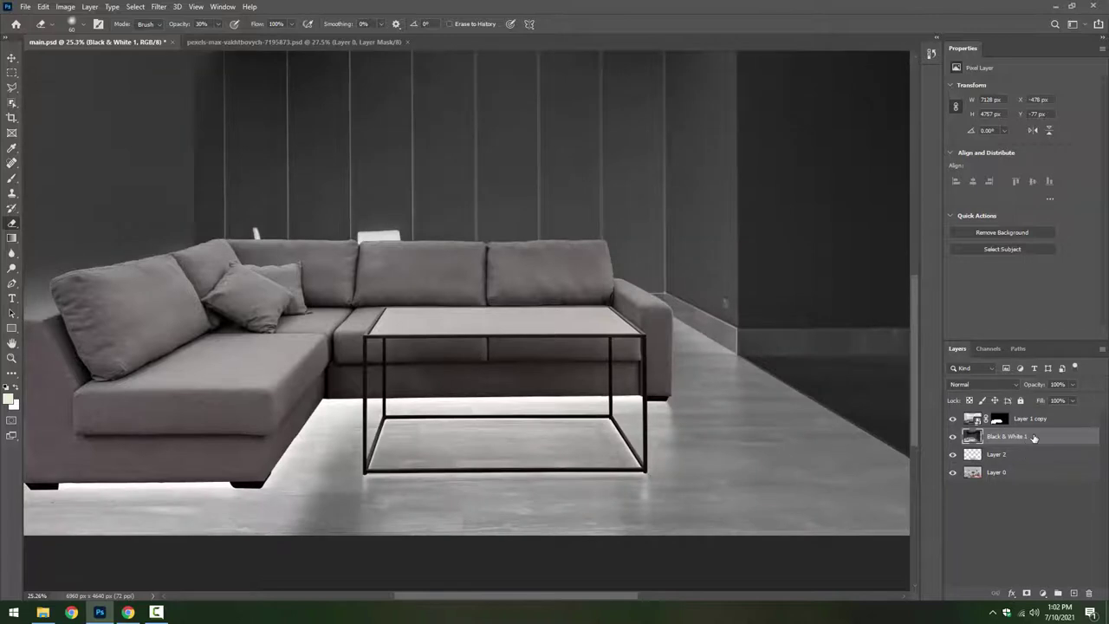
Apply Levels raising the black input and lowering the white input for more contrast.
key("ctrl+l")
left_click_drag(824, 248, 861, 256)
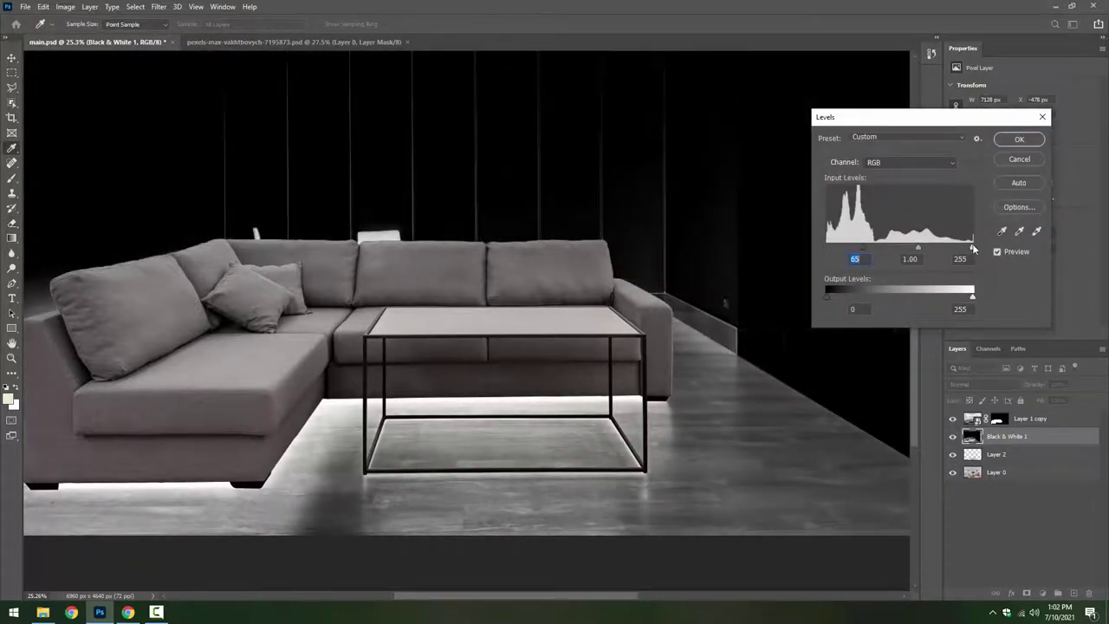
left_click_drag(972, 247, 940, 248)
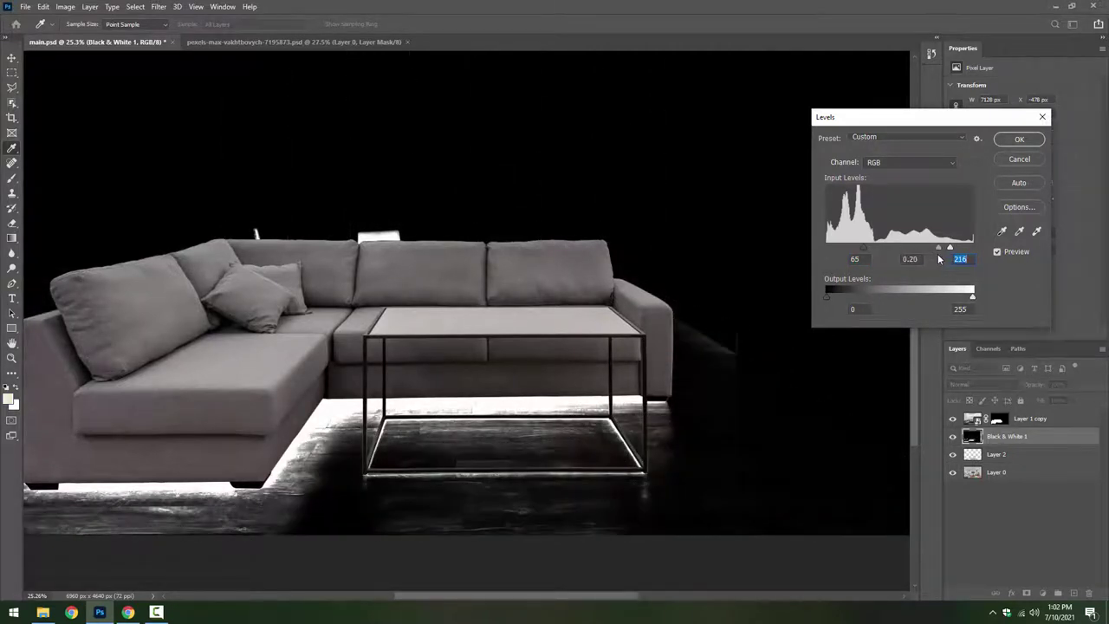
left_click_drag(940, 249, 944, 250)
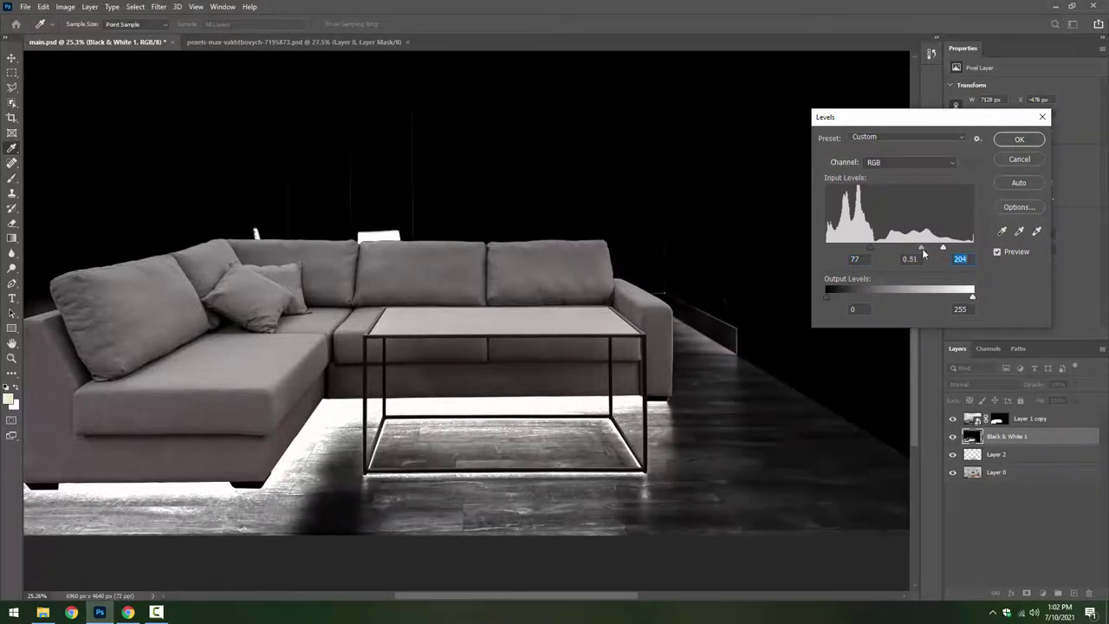
key("shift+Tab")
key("Return")
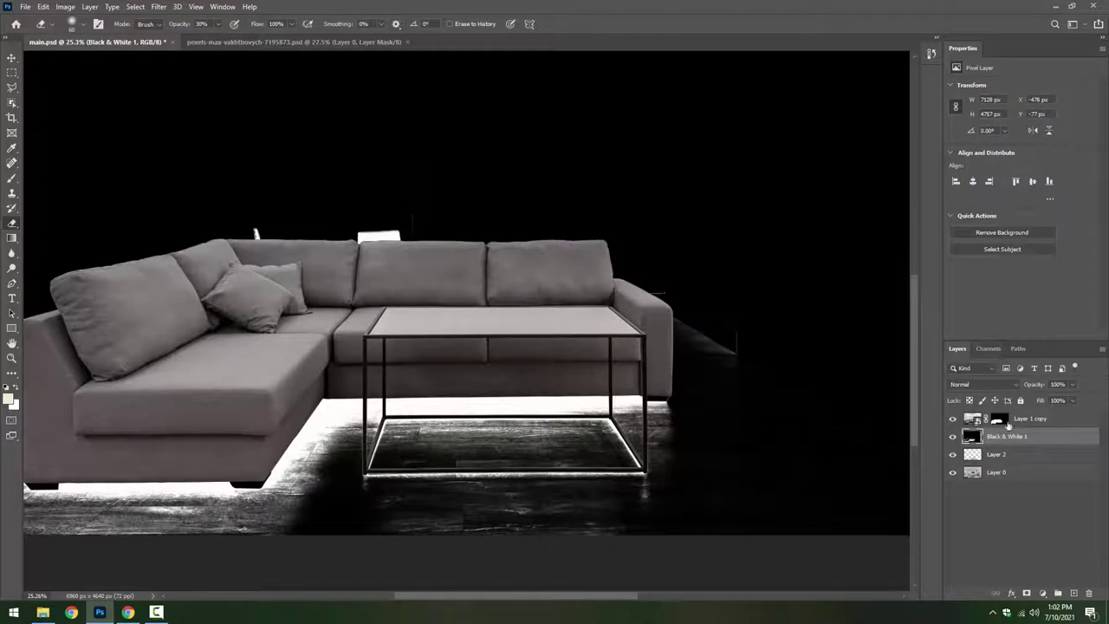
Test Multiply blending, restore the inverted grey image, and preview Levels with black input 36.
key("ctrl+i")
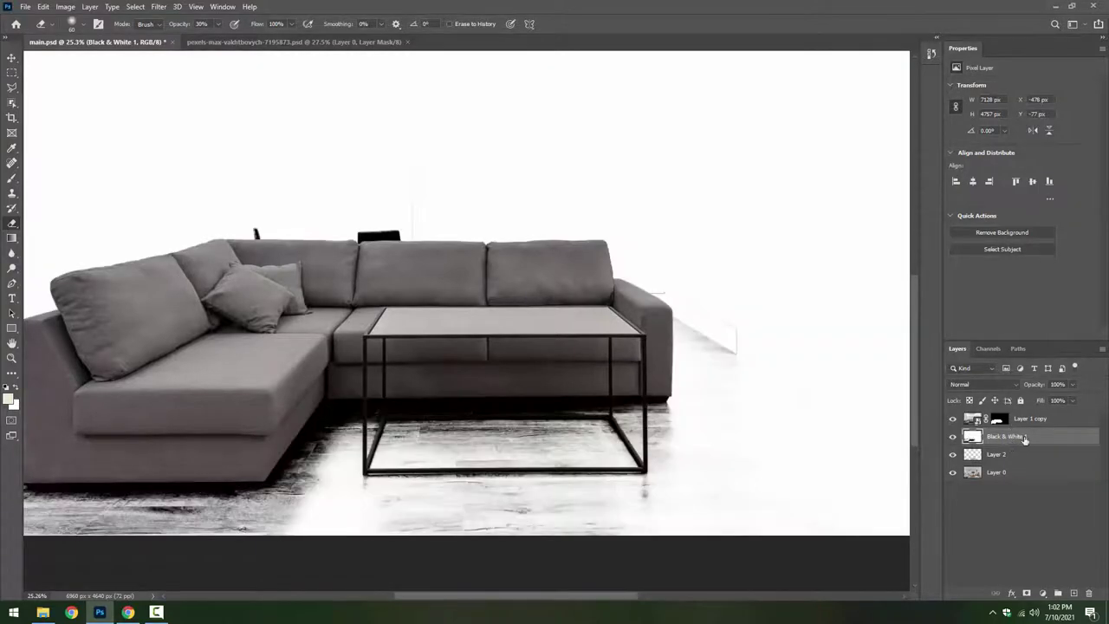
left_click(970, 383)
left_click(983, 360)
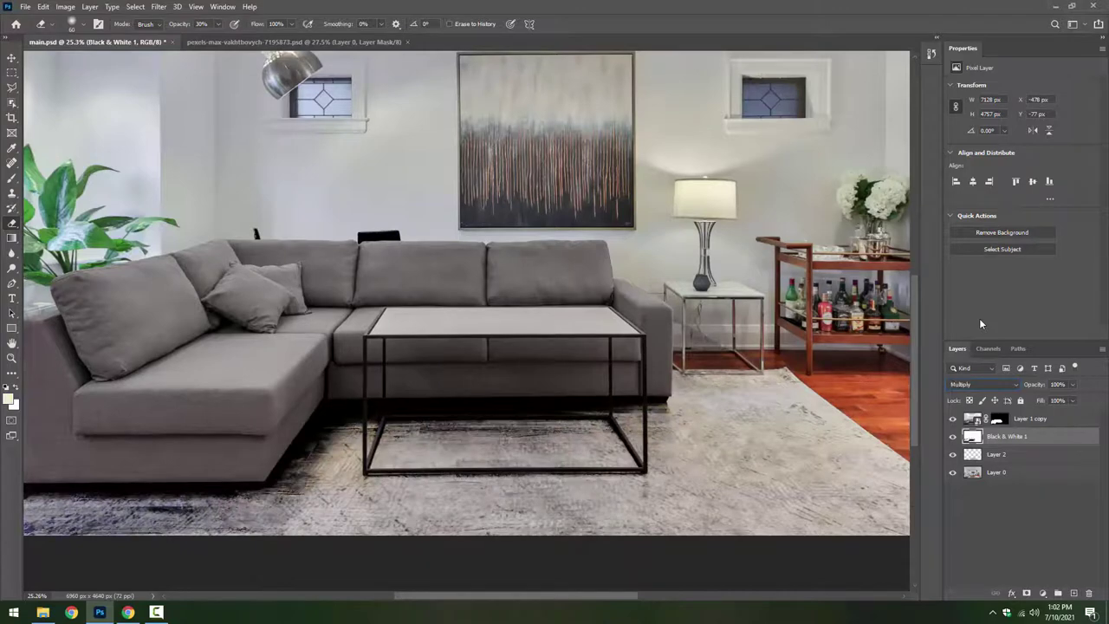
key("Up")
key("Up")
key("Up")
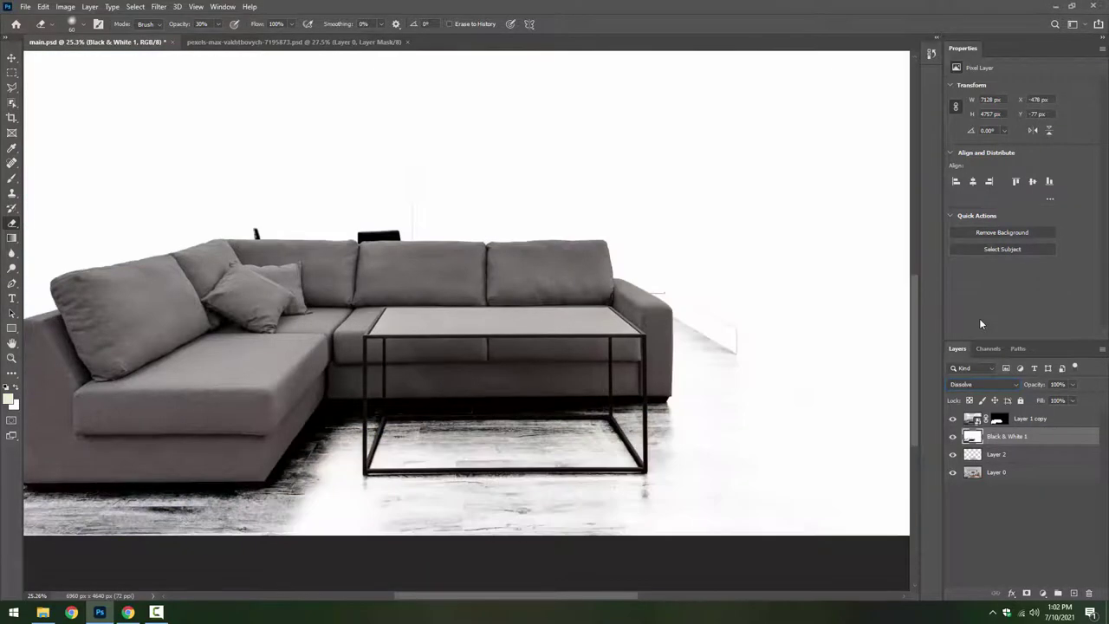
key("ctrl+i")
key("ctrl+z")
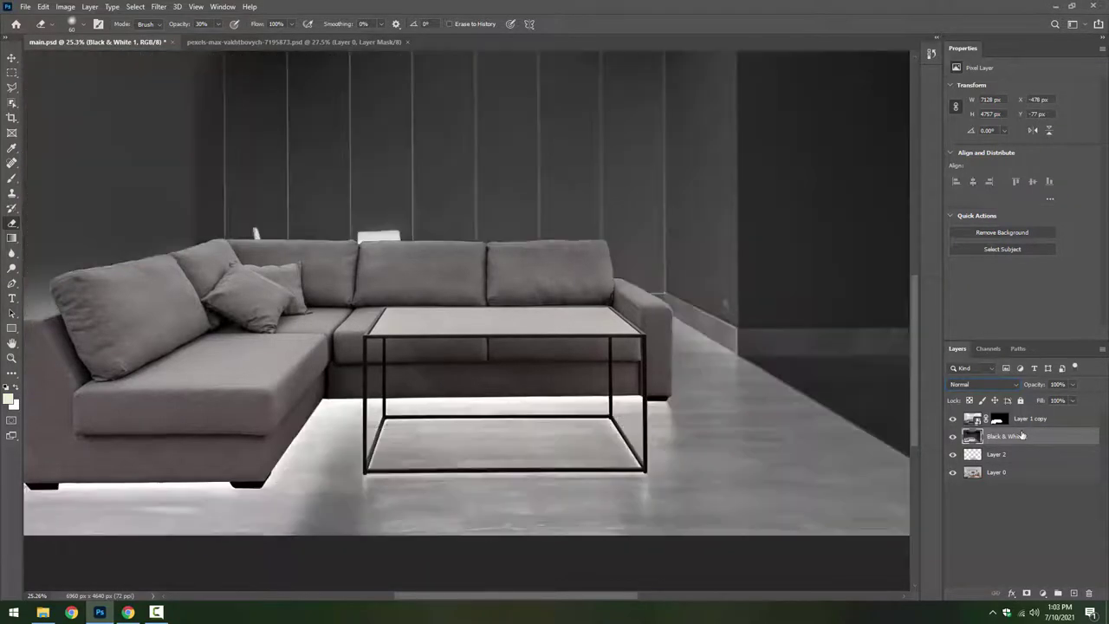
key("ctrl+l")
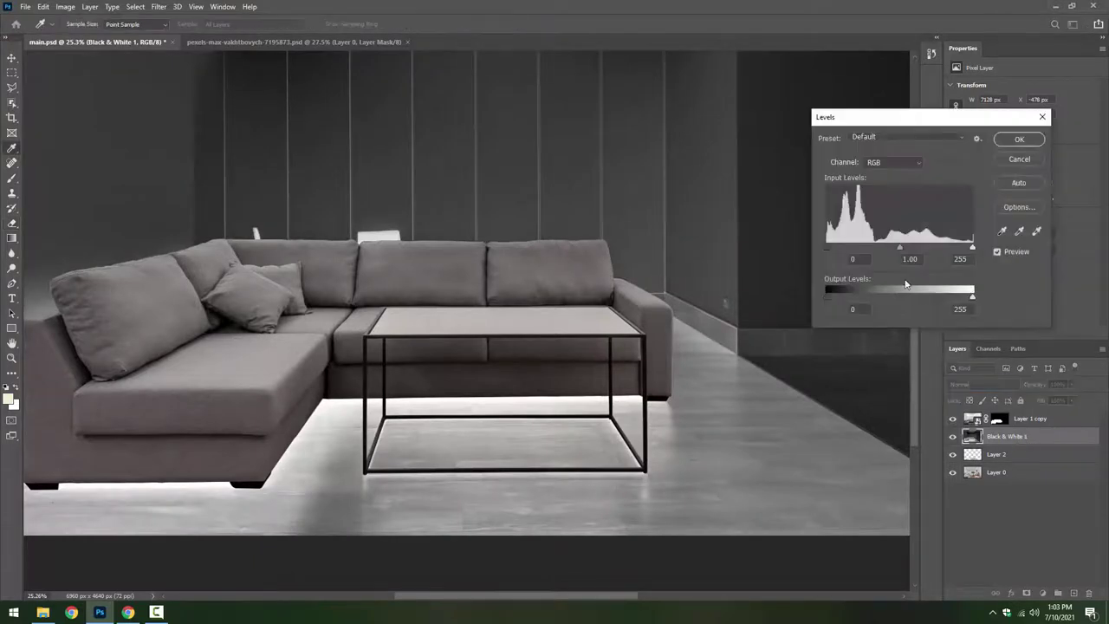
left_click_drag(829, 252, 852, 252)
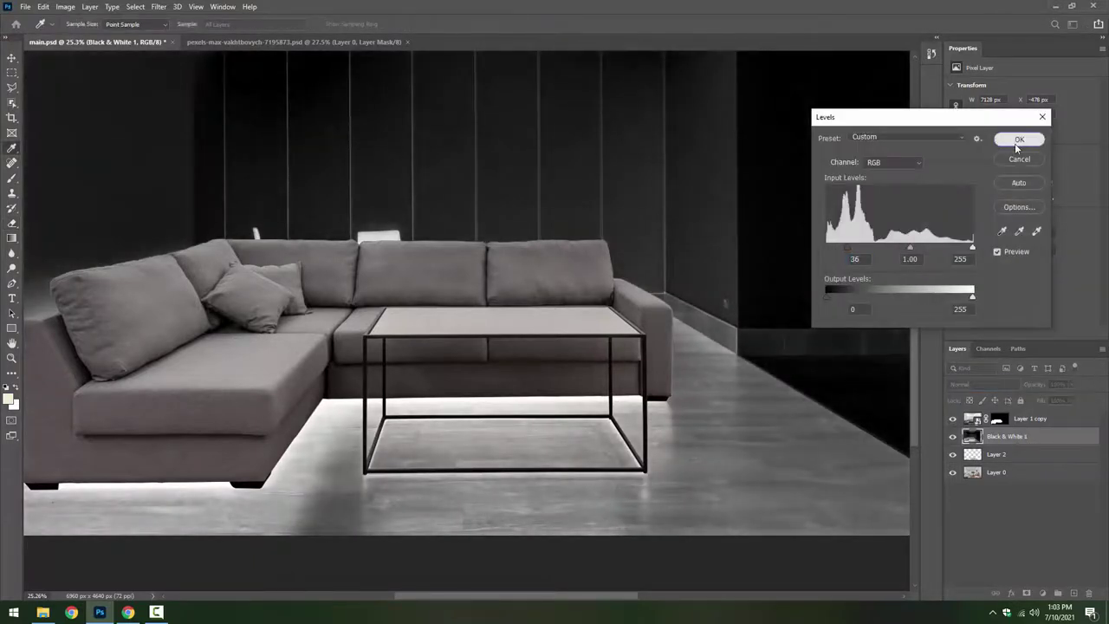
Apply the Levels and try Color Burn, Normal, Multiply, Lighten and Darker Color blend modes.
left_click(1019, 140)
left_click(1000, 383)
left_click(961, 366)
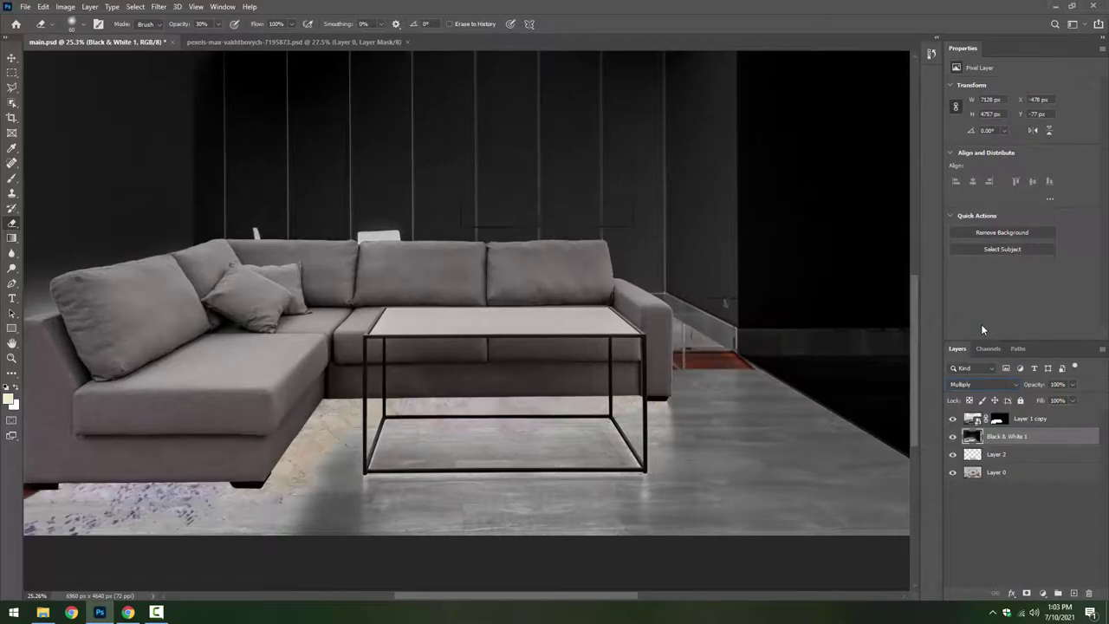
key("ctrl+i")
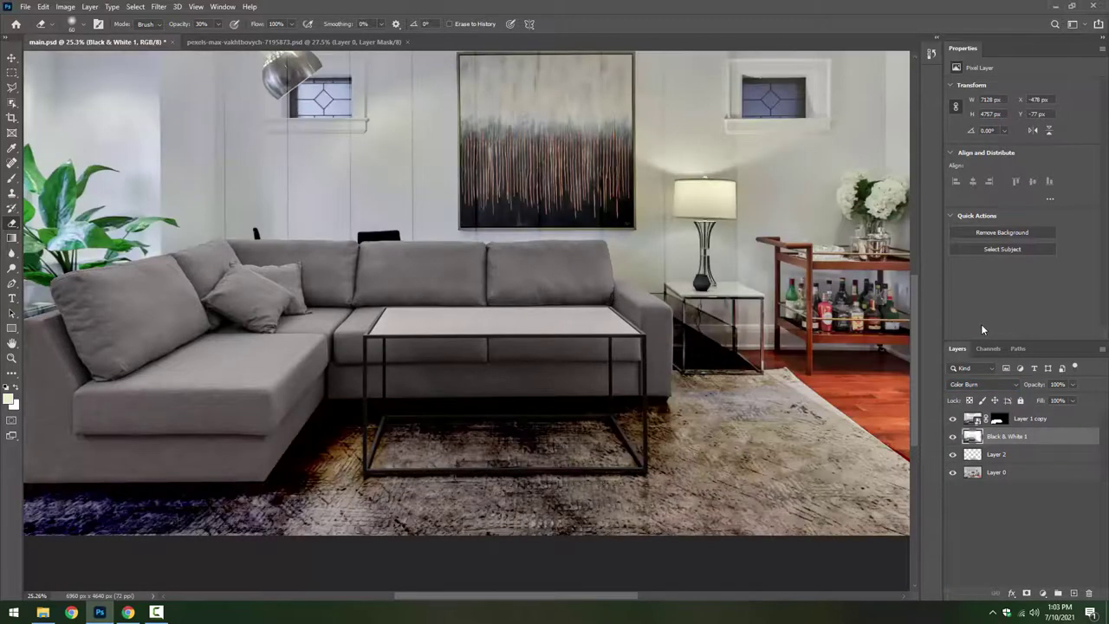
scroll(995, 390, "up", 1)
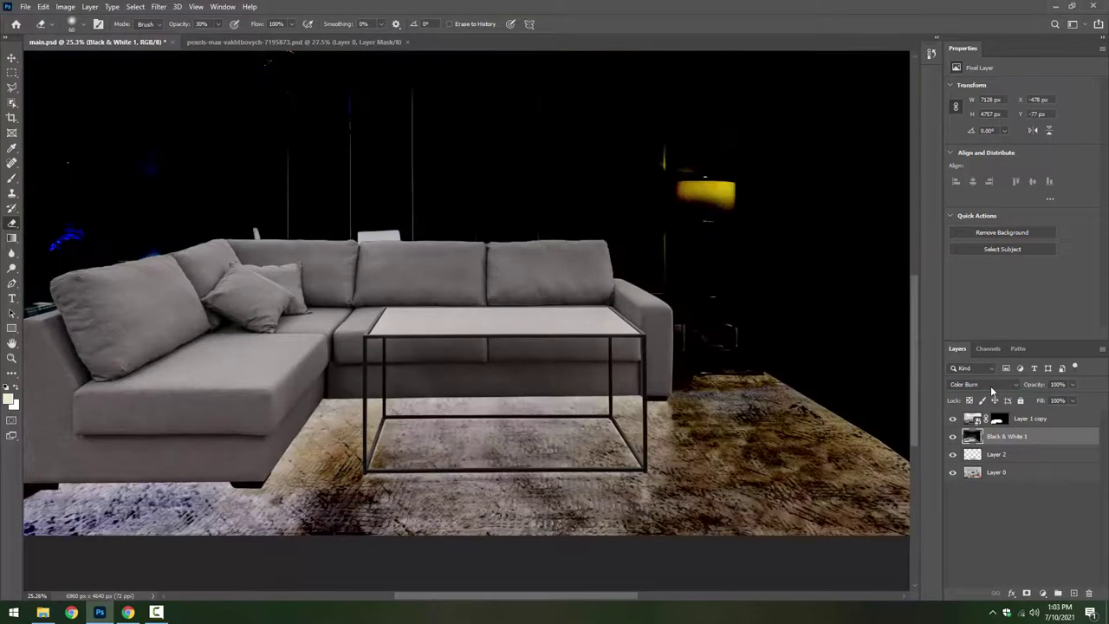
left_click(995, 384)
left_click(959, 322)
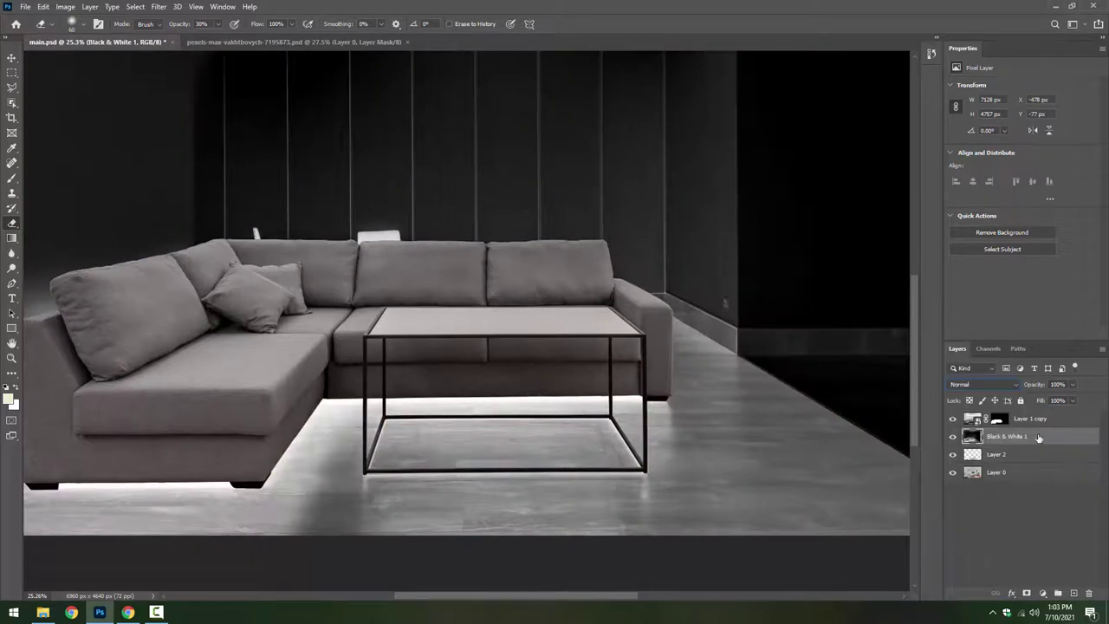
key("ctrl+i")
left_click(988, 384)
left_click(974, 323)
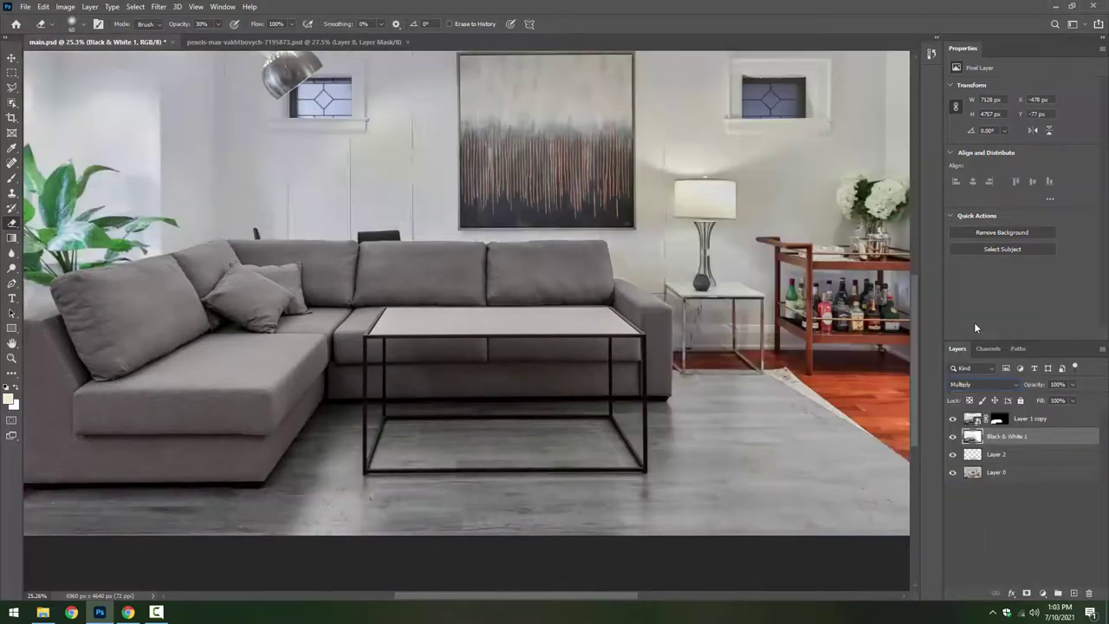
key("Down")
key("Down")
key("Down")
key("Down")
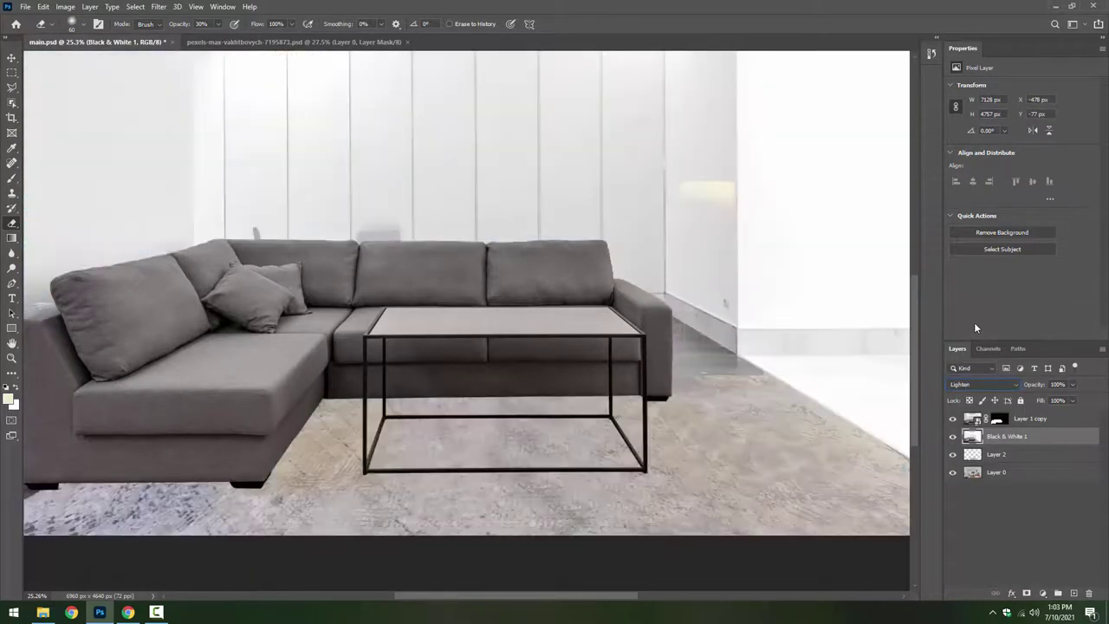
key("Up")
scroll(689, 440, "down", 1)
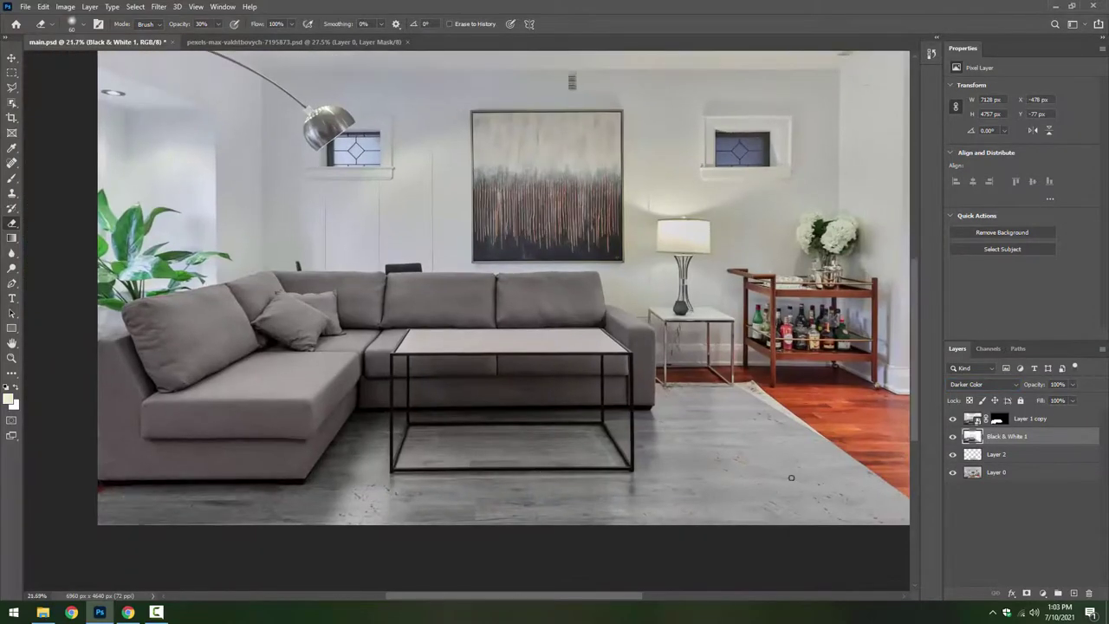
Discard a further Levels tweak, set Hard Light blending, and add an all-black layer mask.
key("ctrl+l")
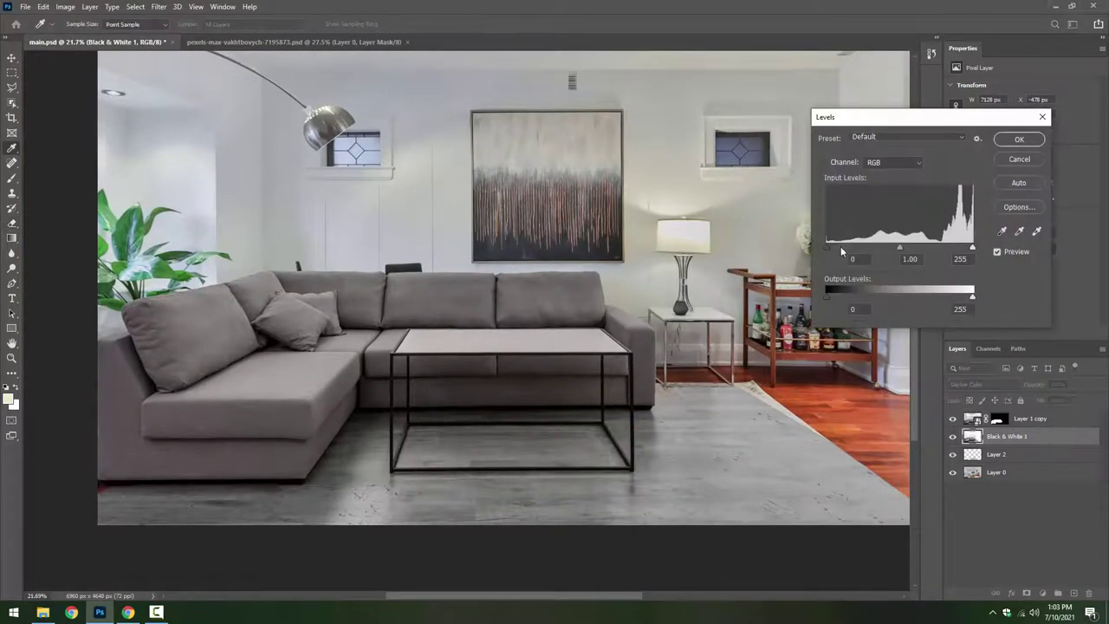
left_click_drag(827, 249, 853, 248)
left_click_drag(973, 249, 882, 260)
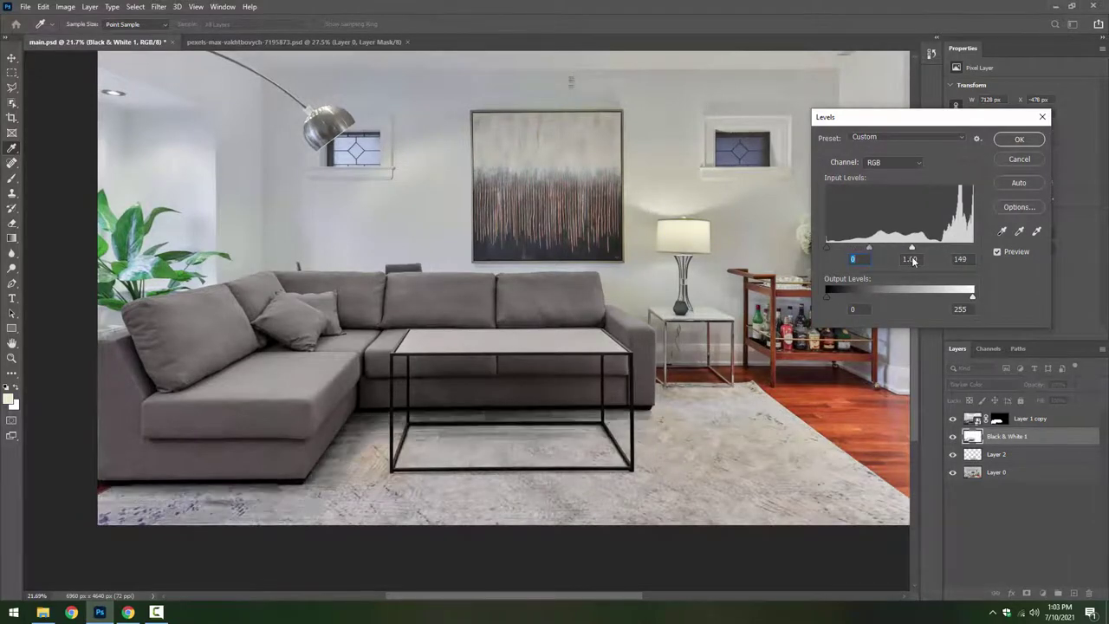
key("Escape")
left_click(996, 383)
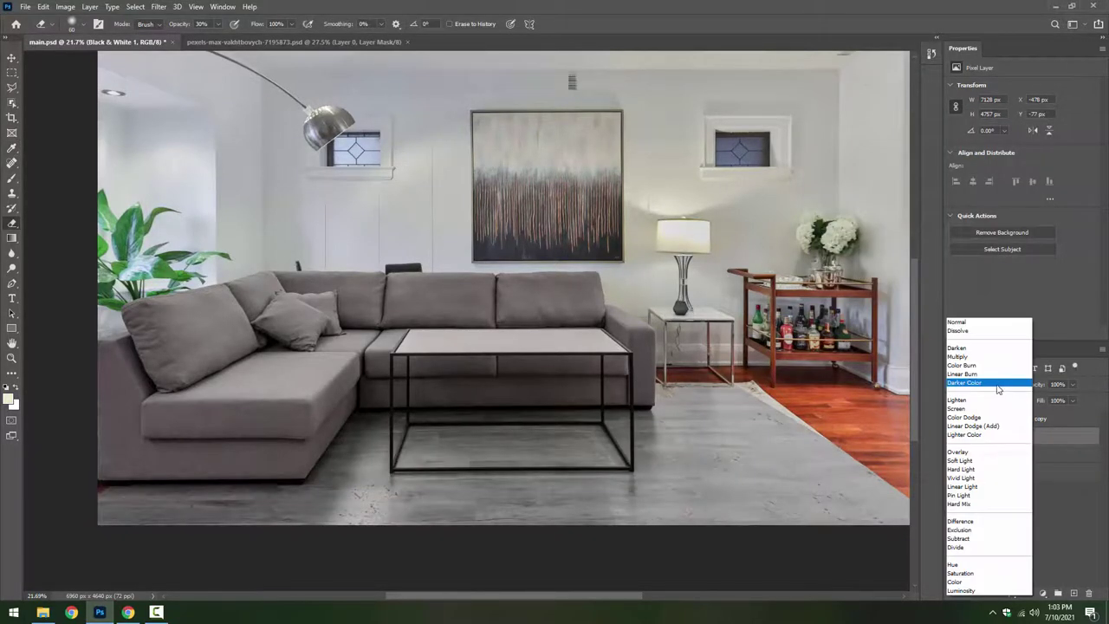
left_click(1004, 431)
scroll(996, 386, "down", 1)
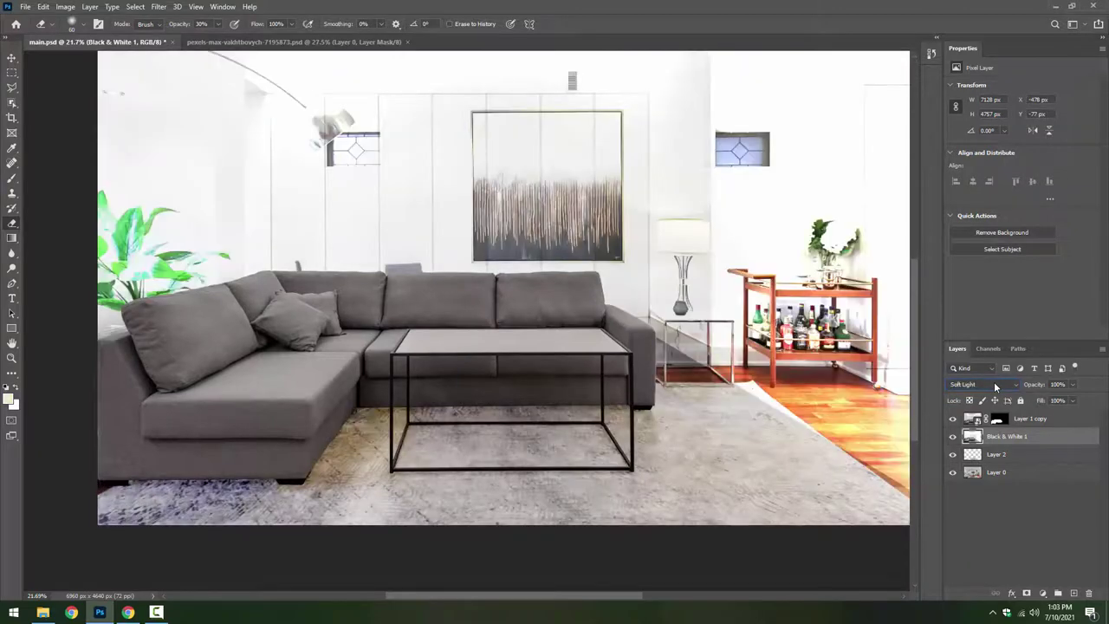
scroll(996, 386, "down", 2)
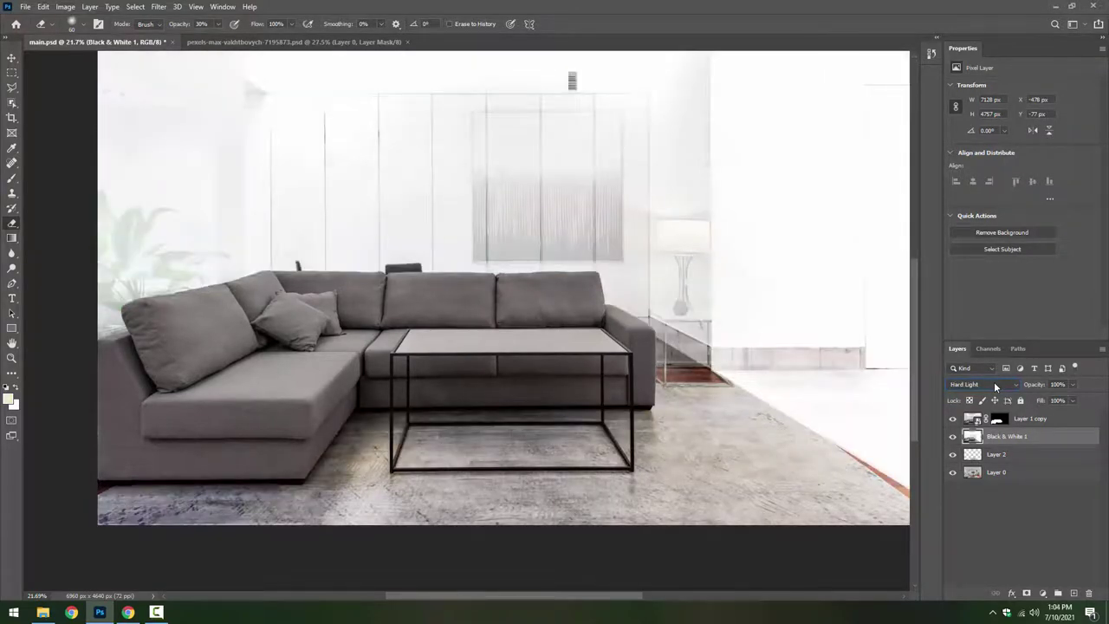
left_click(1027, 594, "alt")
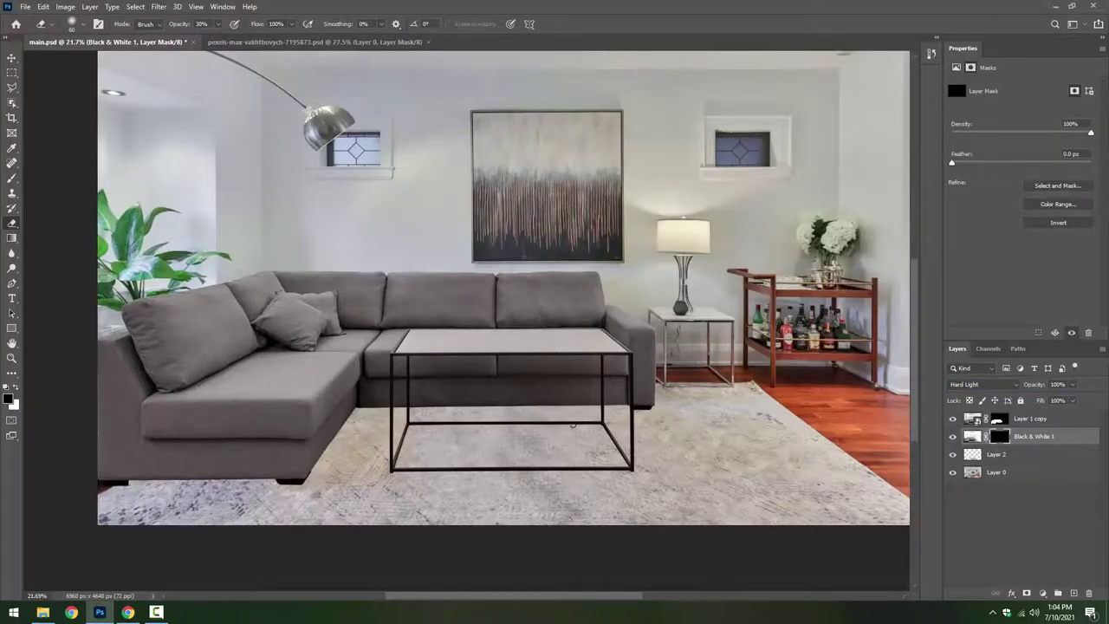
On the Black & White 1 mask, paint the shadow back under the table with a white brush at 100%.
key("b")
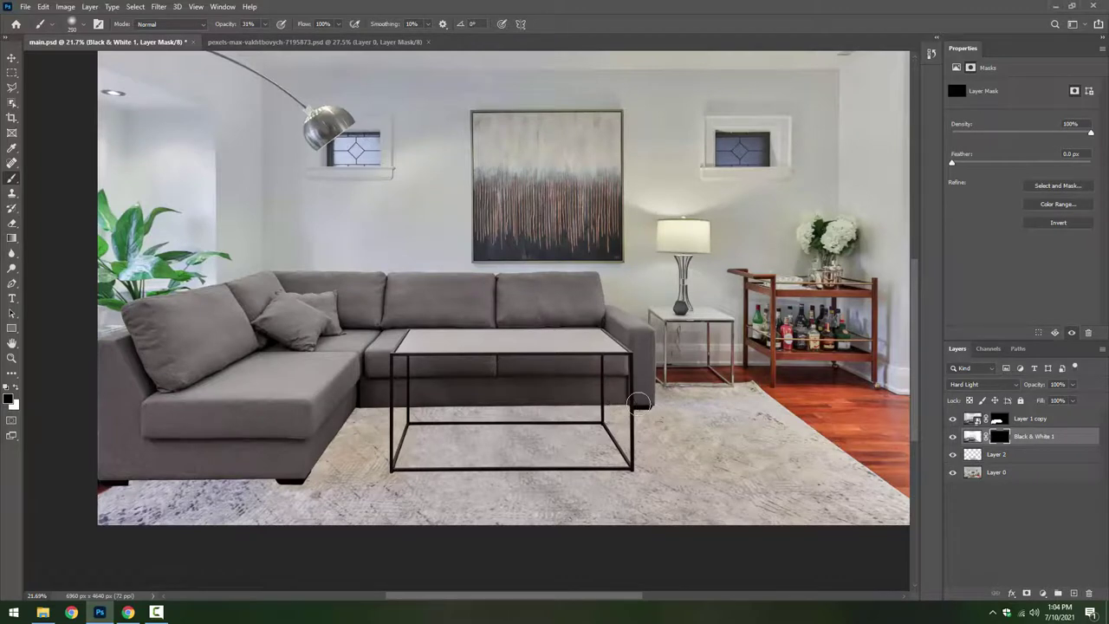
key("x")
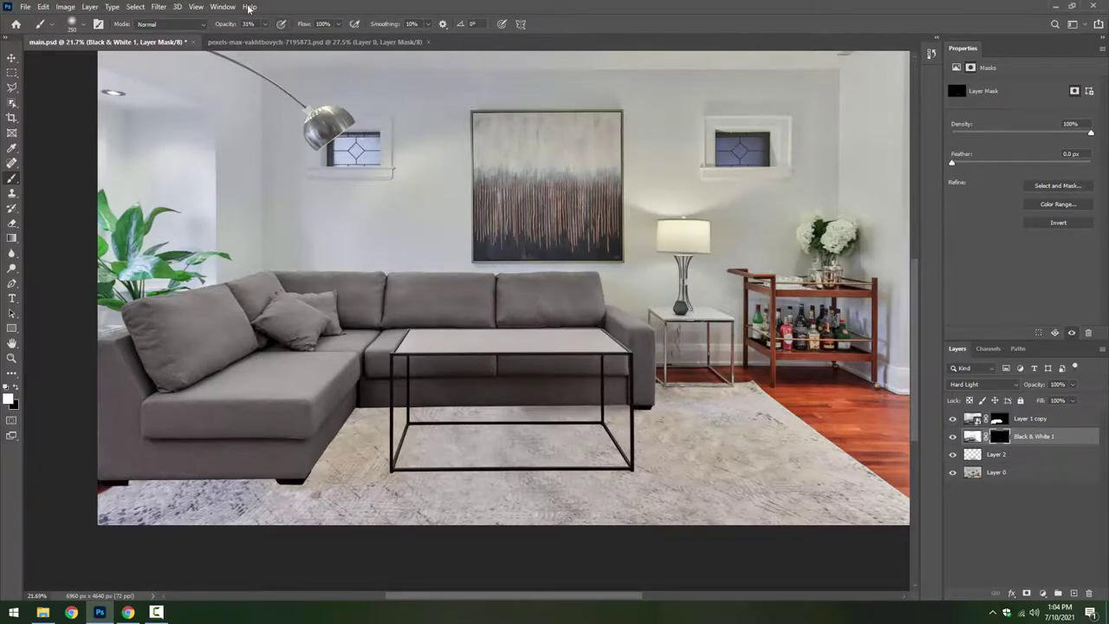
key("0")
mouse_move(635, 406)
left_mouse_down()
mouse_move(511, 409)
mouse_move(126, 481)
mouse_move(138, 492)
mouse_move(95, 500)
mouse_move(260, 495)
mouse_move(398, 433)
mouse_move(477, 475)
mouse_move(620, 459)
mouse_move(414, 436)
mouse_move(615, 447)
mouse_move(645, 438)
mouse_move(615, 459)
left_mouse_up()
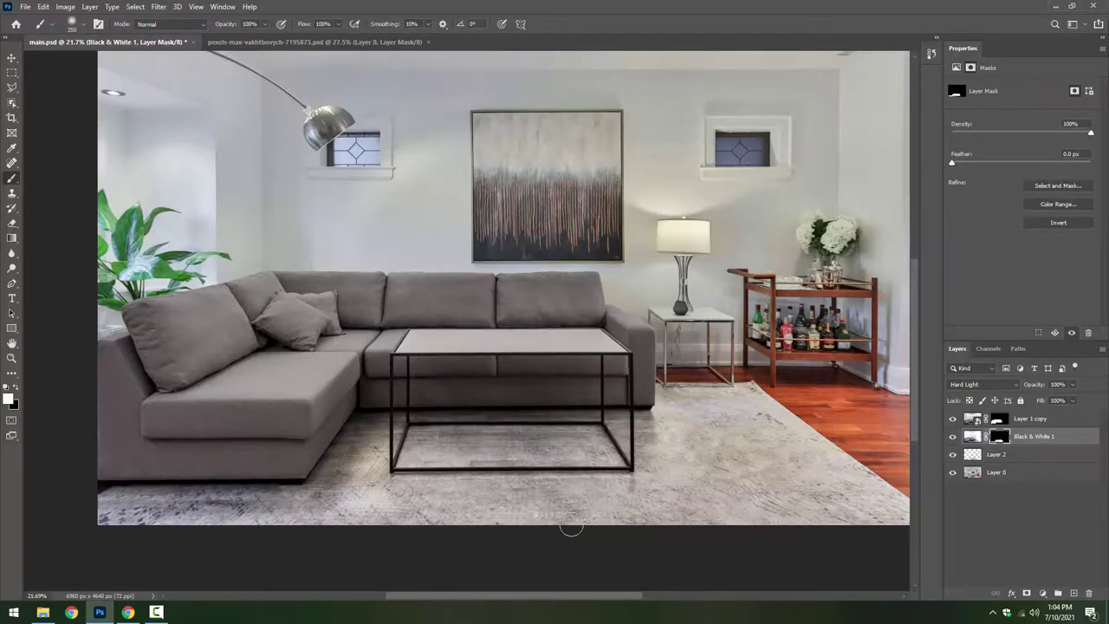
With a smaller brush, erase the mask at 30% to lighten the floor under the table, then save main.psd.
scroll(574, 496, "up", 1)
scroll(468, 433, "up", 1)
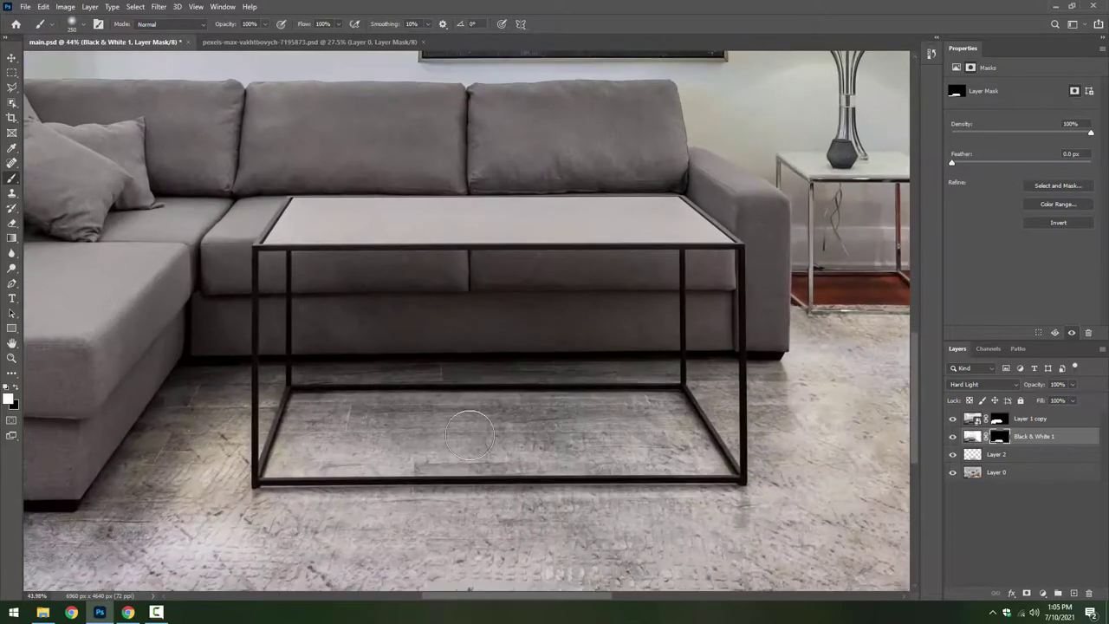
key("bracketleft")
key("bracketleft")
key("bracketleft")
key("bracketleft")
key("bracketleft")
key("e")
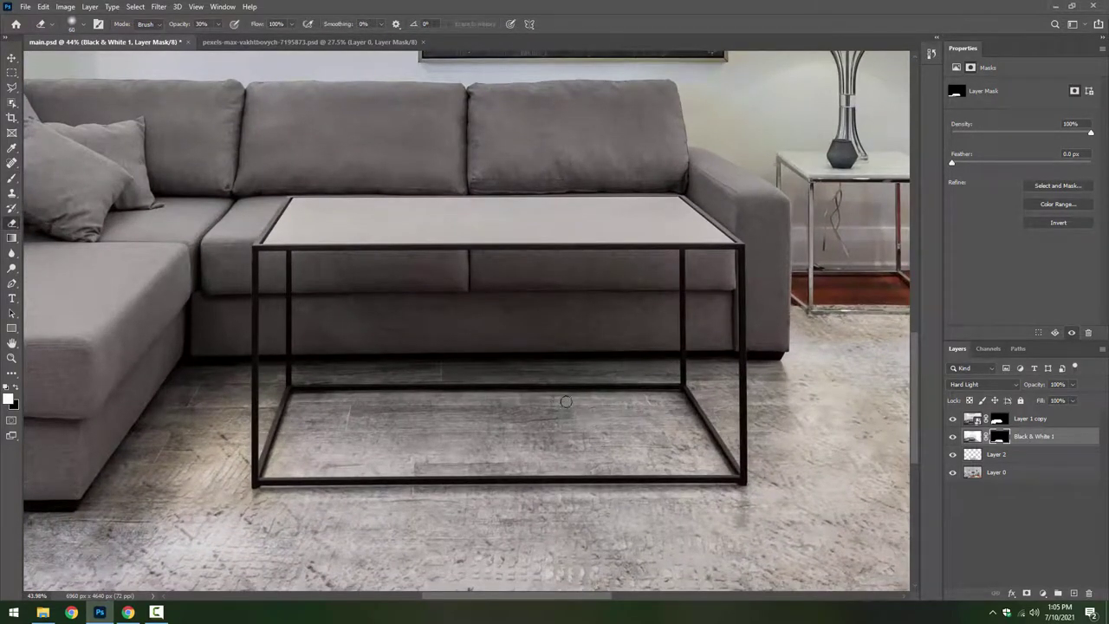
left_click_drag(566, 401, 423, 435)
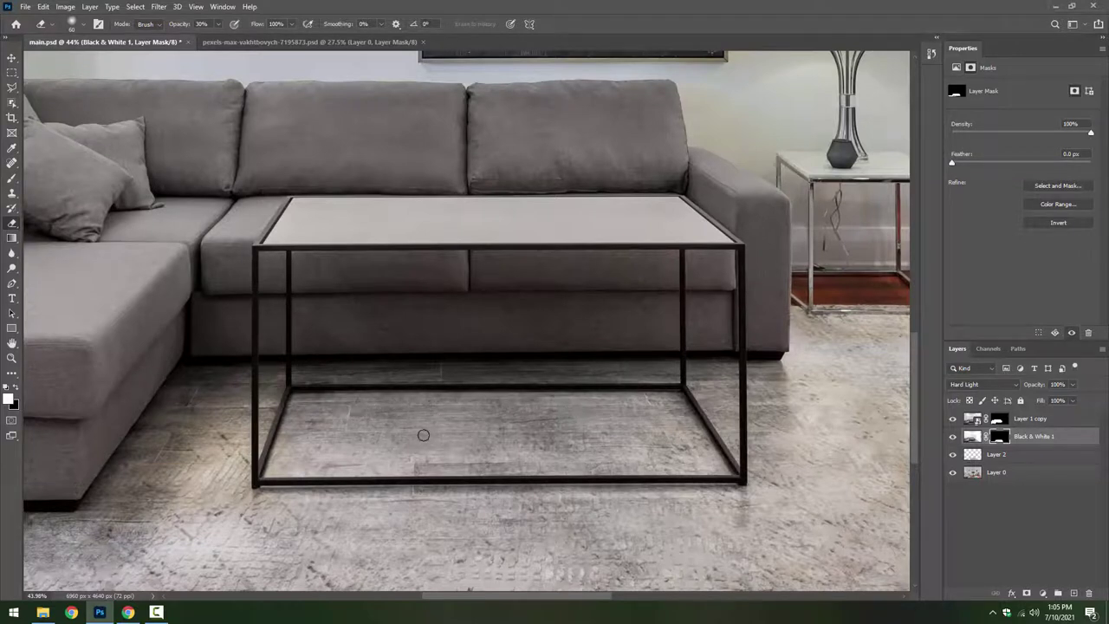
mouse_move(606, 423)
left_mouse_down()
mouse_move(399, 421)
mouse_move(381, 407)
mouse_move(316, 414)
mouse_move(295, 431)
mouse_move(374, 462)
left_mouse_up()
mouse_move(520, 463)
left_mouse_down()
mouse_move(404, 460)
mouse_move(414, 457)
left_mouse_up()
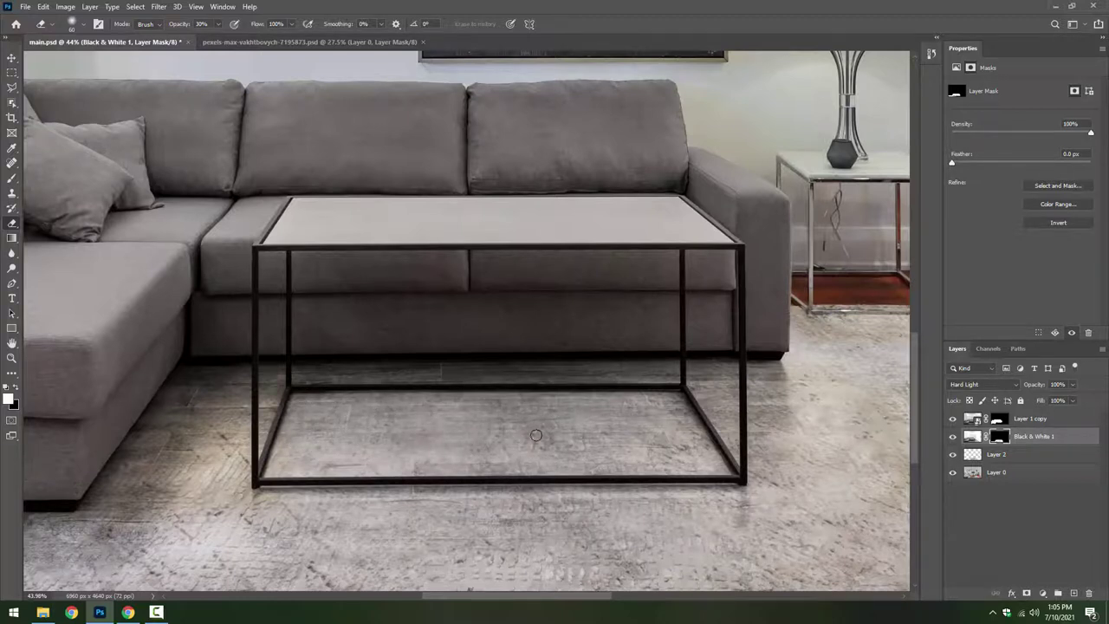
mouse_move(622, 421)
left_mouse_down()
mouse_move(337, 409)
mouse_move(434, 458)
mouse_move(298, 428)
mouse_move(297, 440)
mouse_move(444, 404)
mouse_move(505, 407)
left_mouse_up()
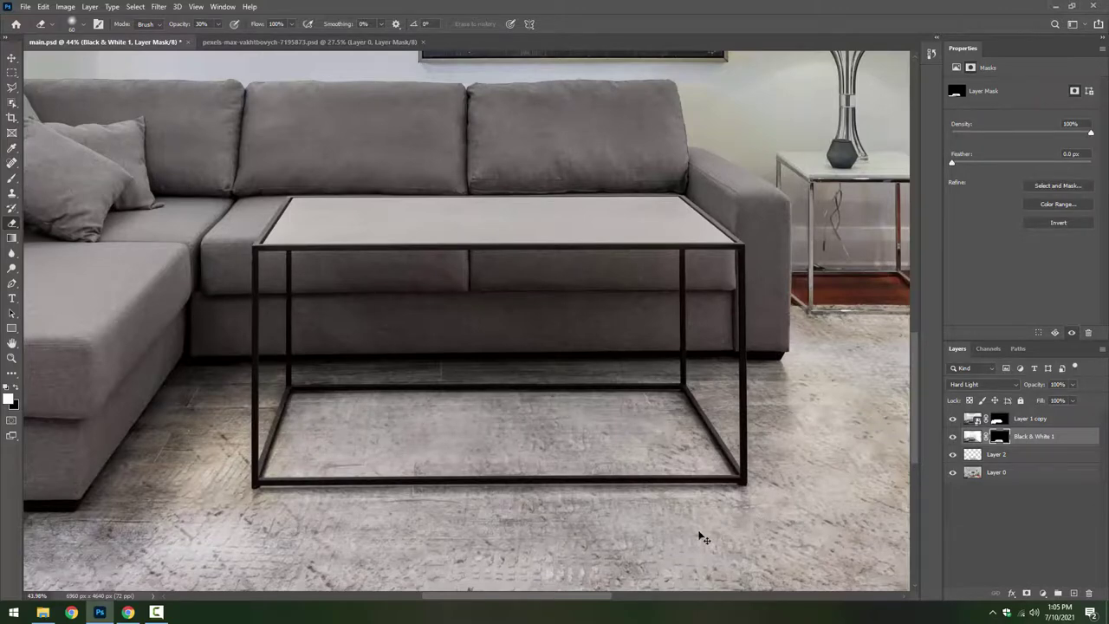
left_click_drag(705, 538, 665, 534)
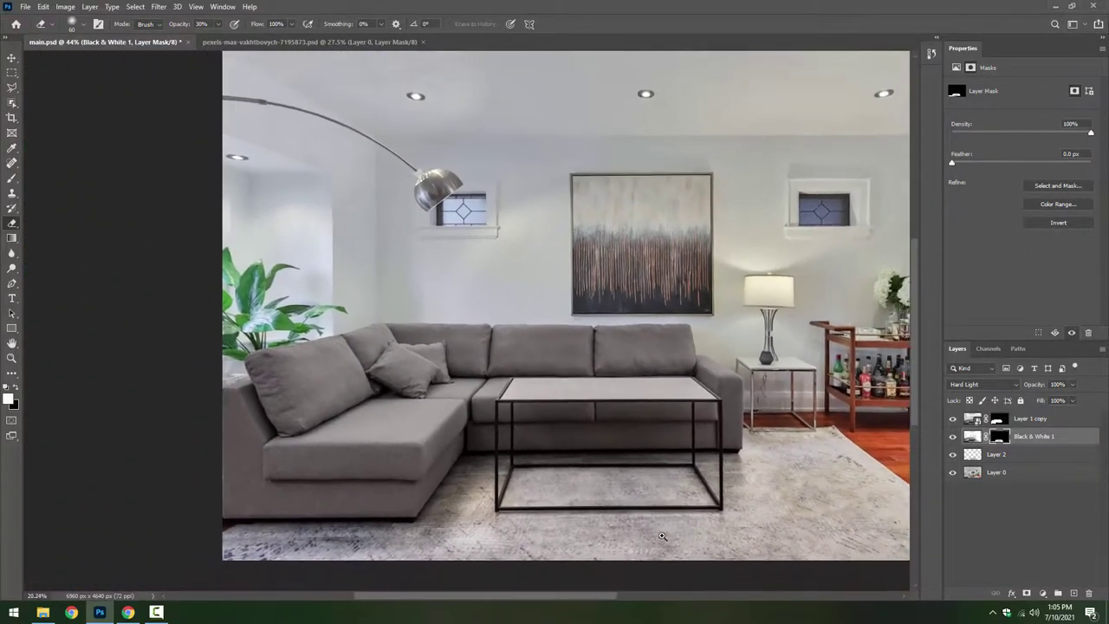
key("ctrl+0")
key("ctrl+s")
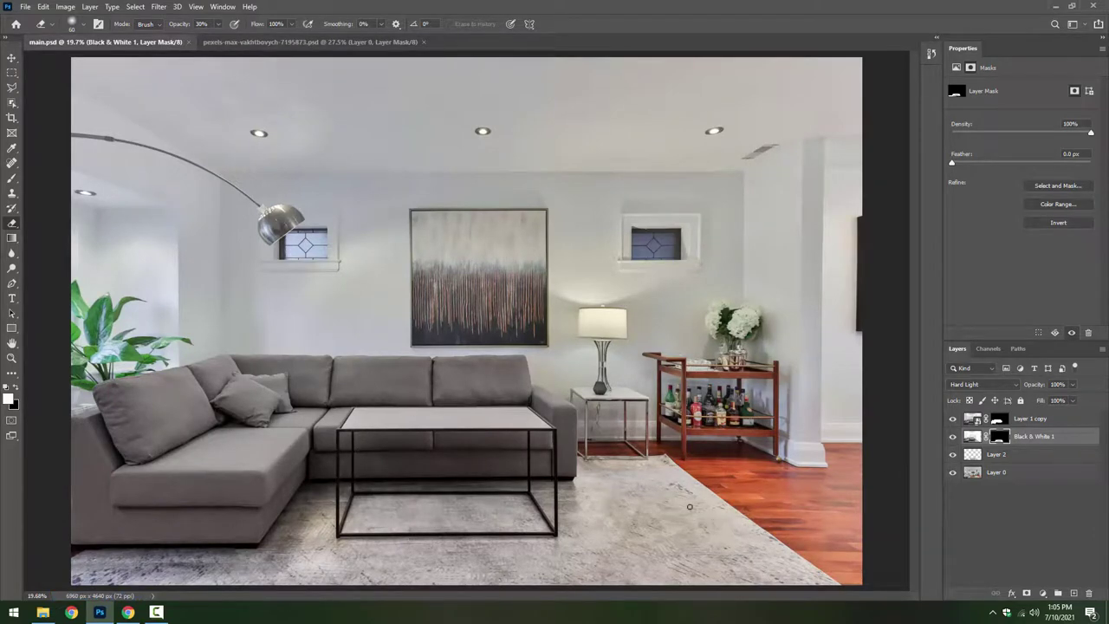
Lighten the sofa's shadow on the rug near its right end and save again.
left_click_drag(608, 545, 615, 485)
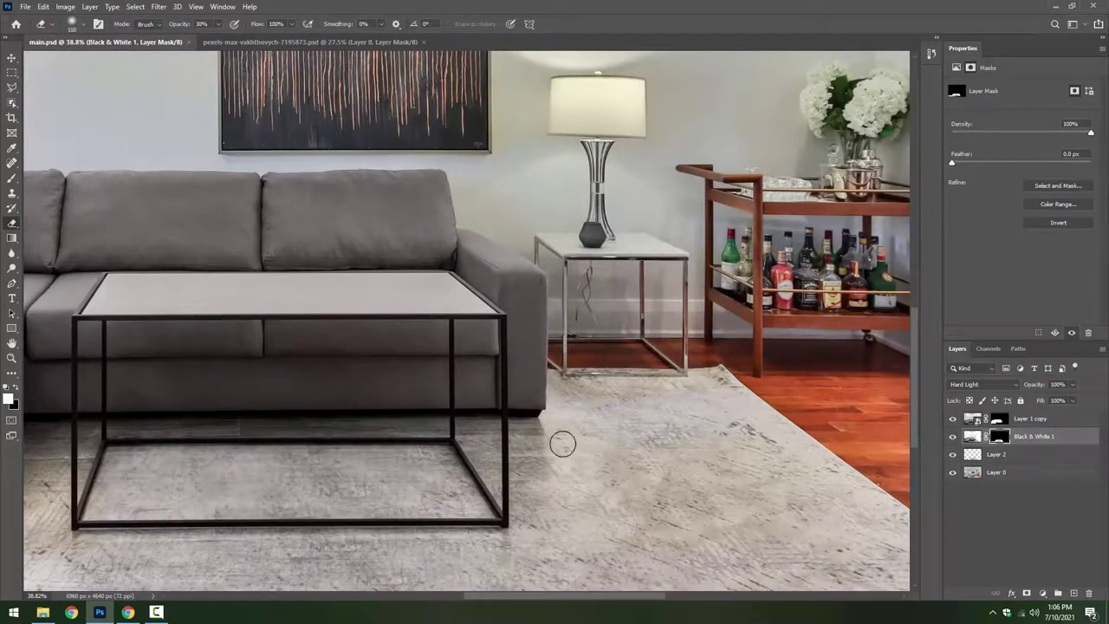
mouse_move(549, 432)
left_mouse_down()
mouse_move(549, 458)
mouse_move(527, 465)
mouse_move(524, 492)
left_mouse_up()
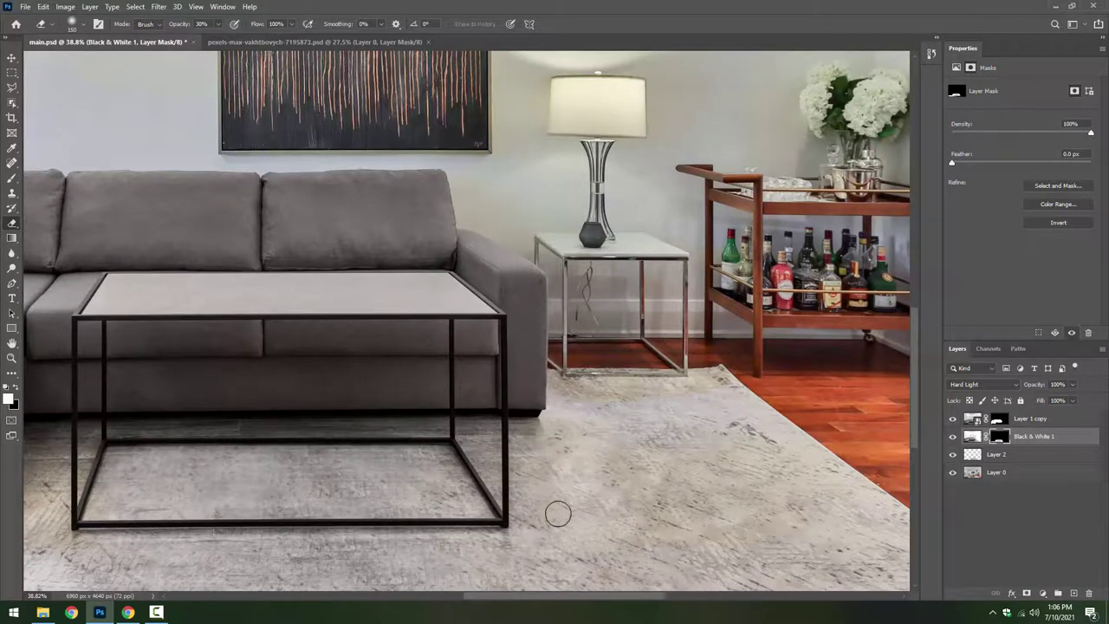
key("ctrl+0")
key("ctrl+s")
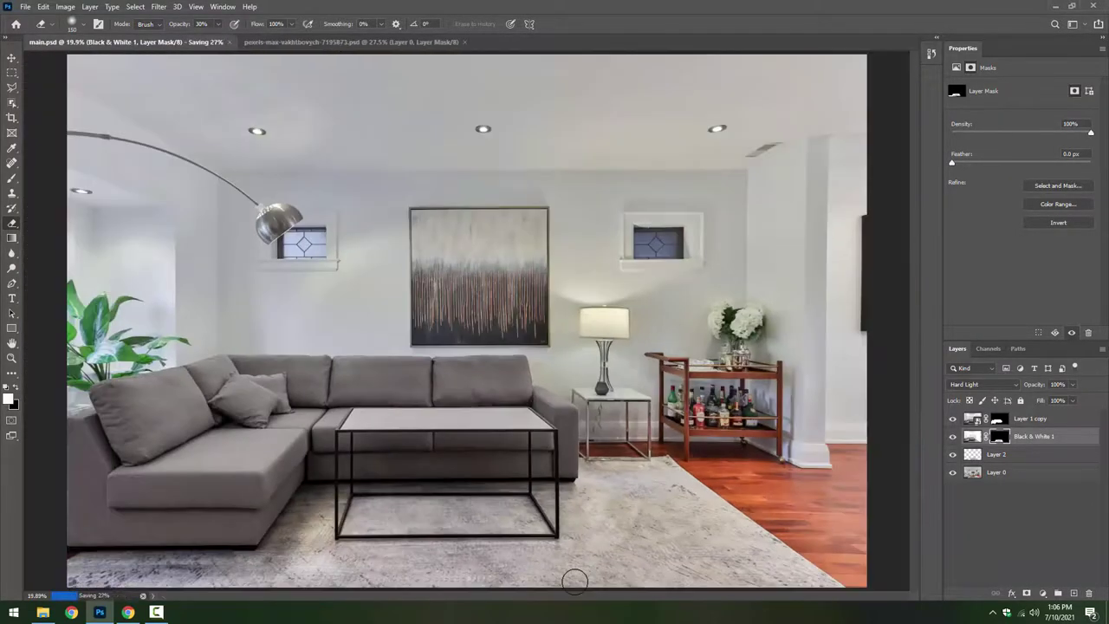
Clip a Color Balance layer to Layer 1 copy with Midtones -4, 0, +9, check Shadows and Highlights, and save.
left_click(1045, 422)
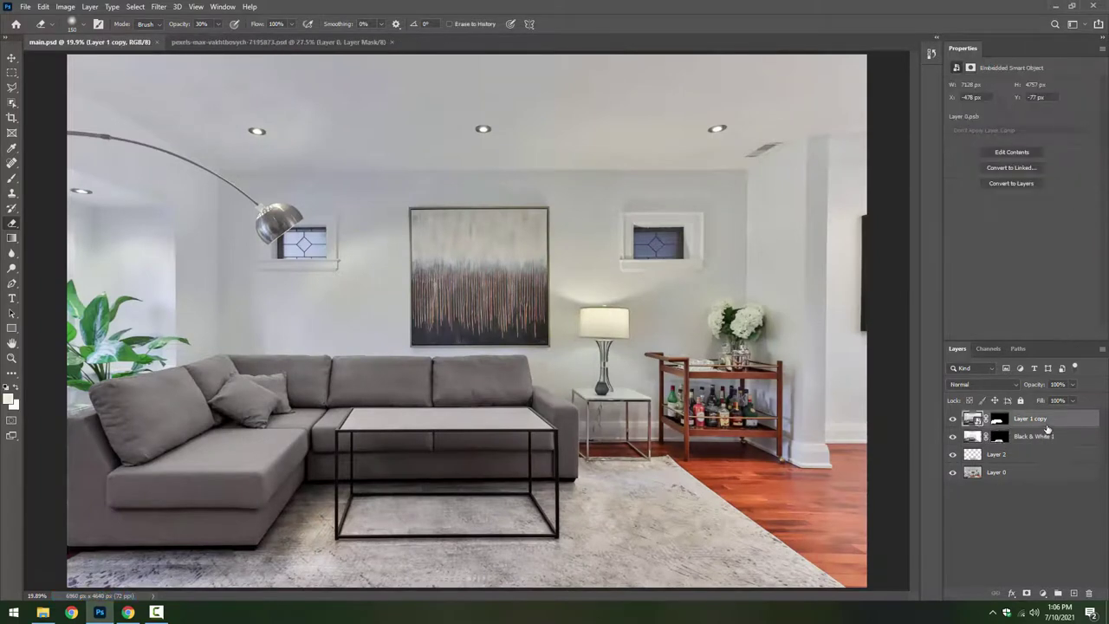
left_click(1043, 594)
left_click(1045, 502)
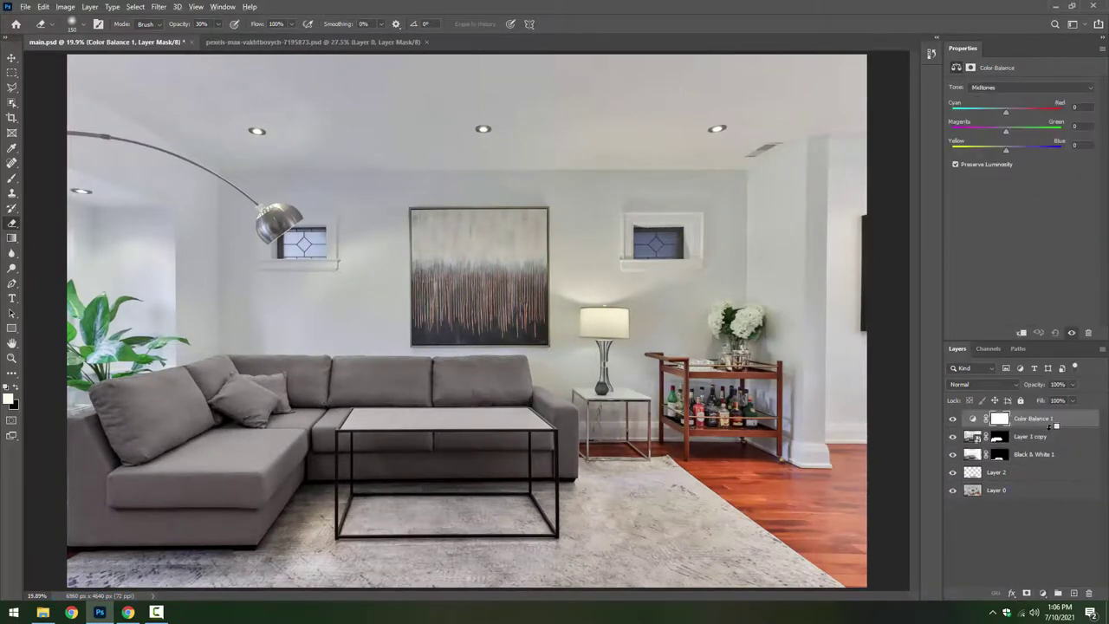
left_click_drag(1050, 425, 1045, 421)
left_click_drag(1006, 151, 1004, 154)
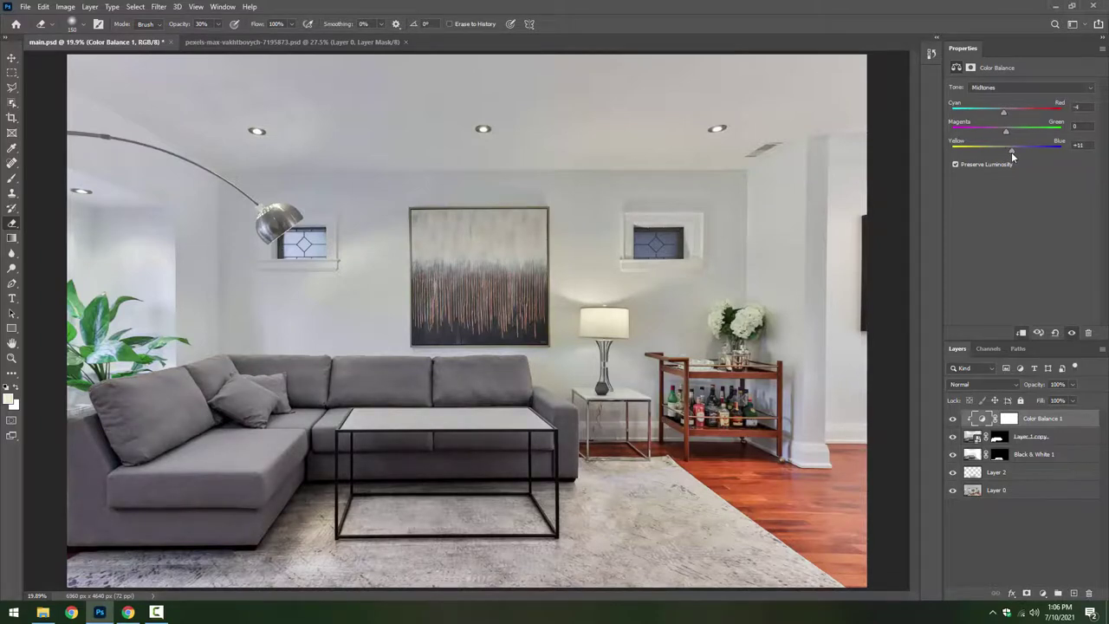
left_click(1005, 87)
left_click(1009, 87)
left_click(1007, 111)
left_click(1060, 420)
scroll(563, 411, "up", 2)
scroll(563, 411, "up", 3)
key("ctrl+s")
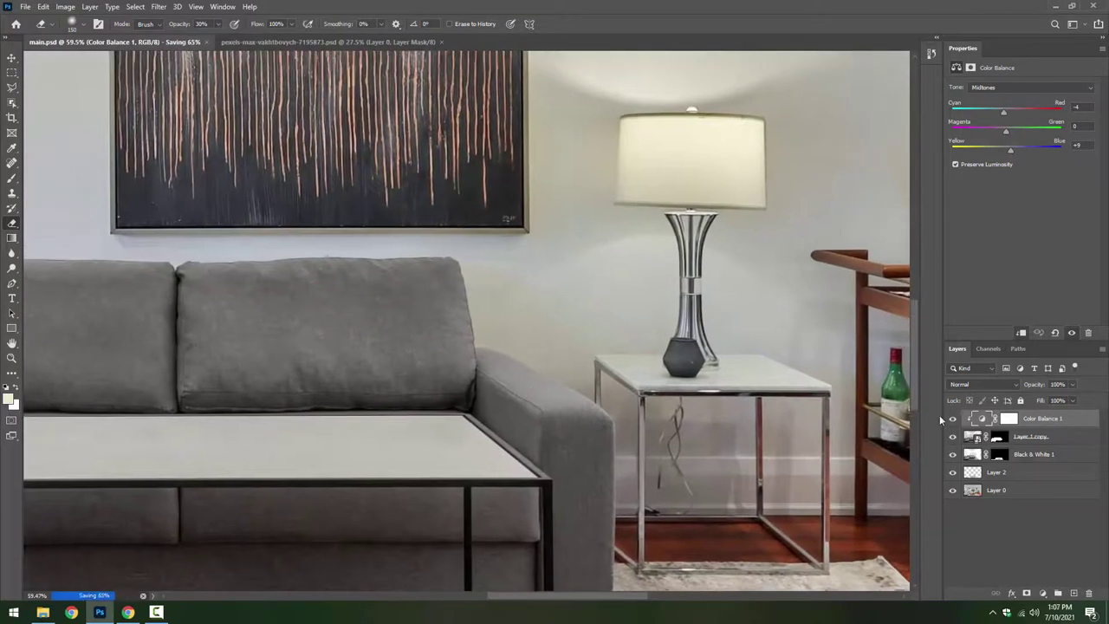
Add a new layer filled with 50% Gray in Overlay blend mode, and pick the Dodge tool.
left_click(1073, 593)
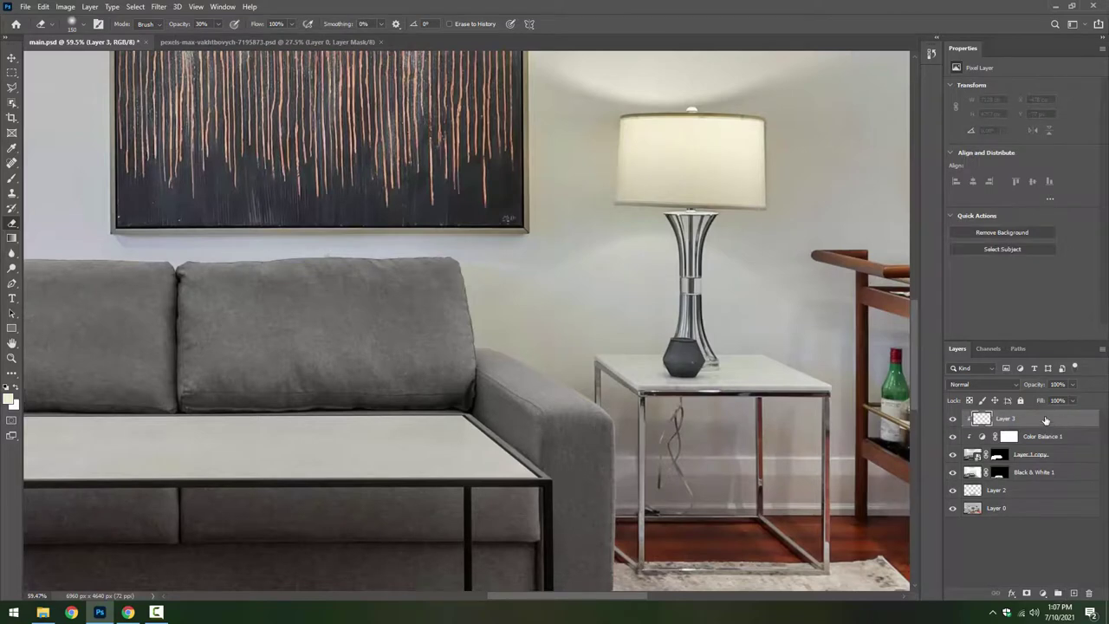
key("shift+F5")
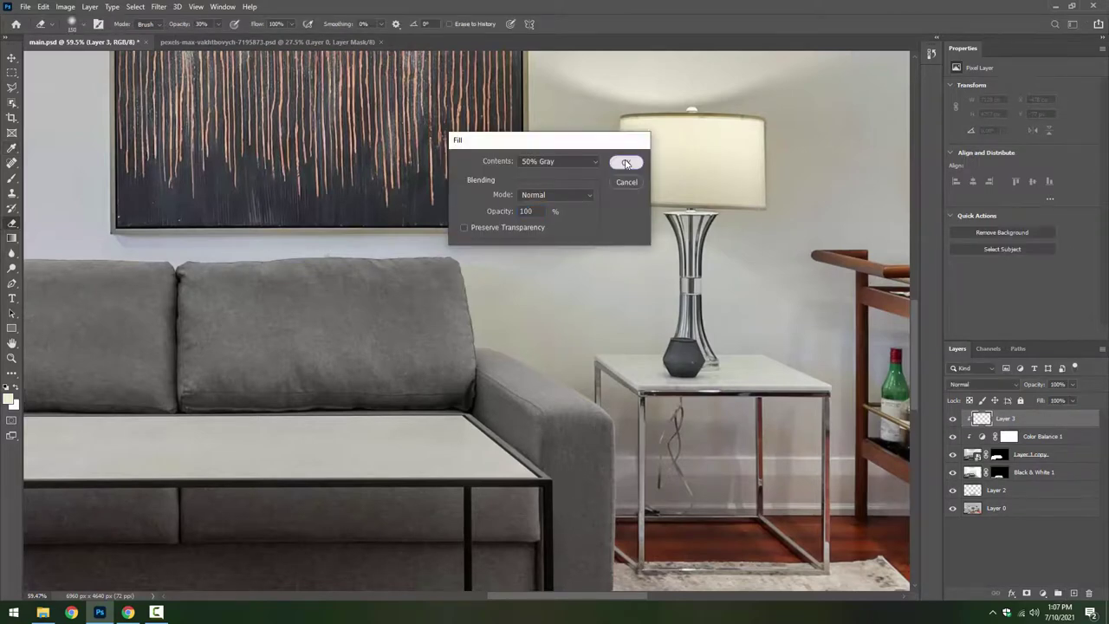
left_click(626, 166)
left_click(1002, 384)
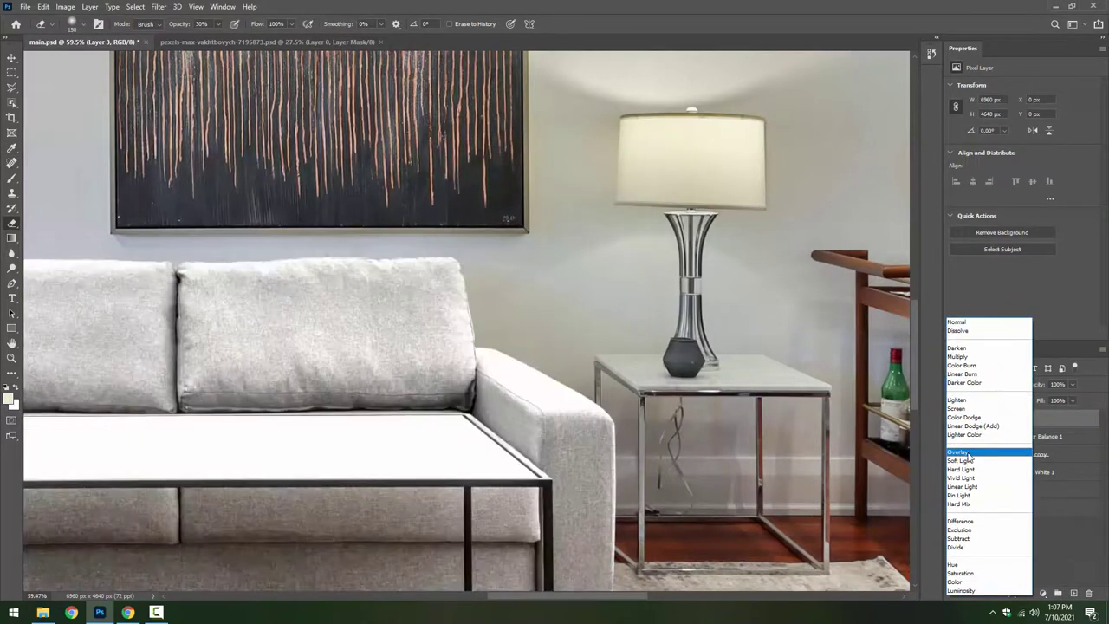
left_click(958, 452)
left_click(977, 385)
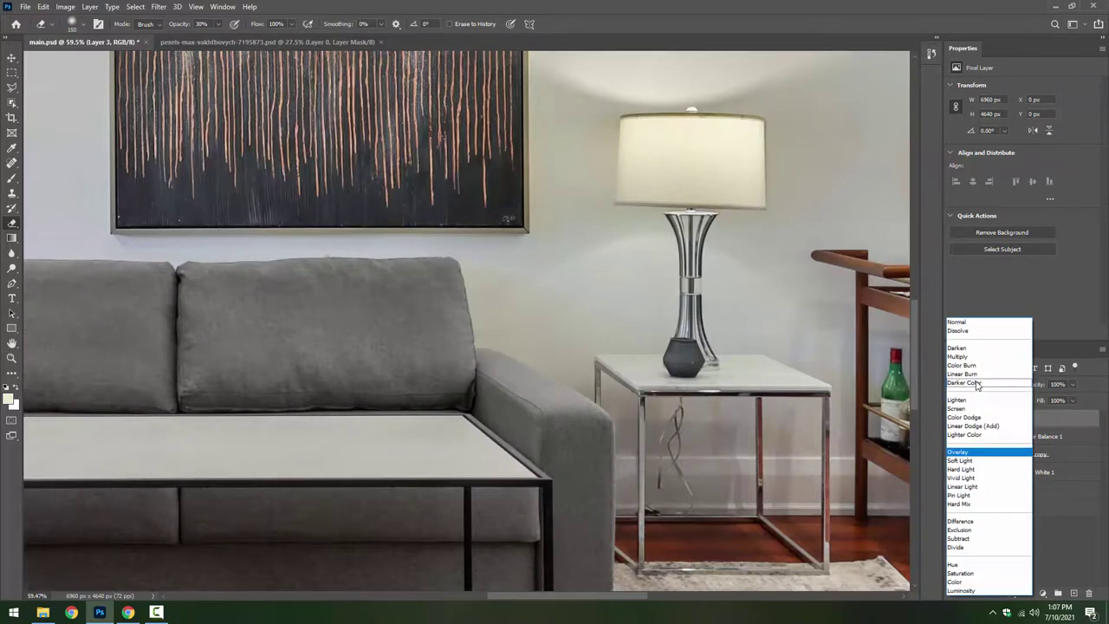
left_click(961, 452)
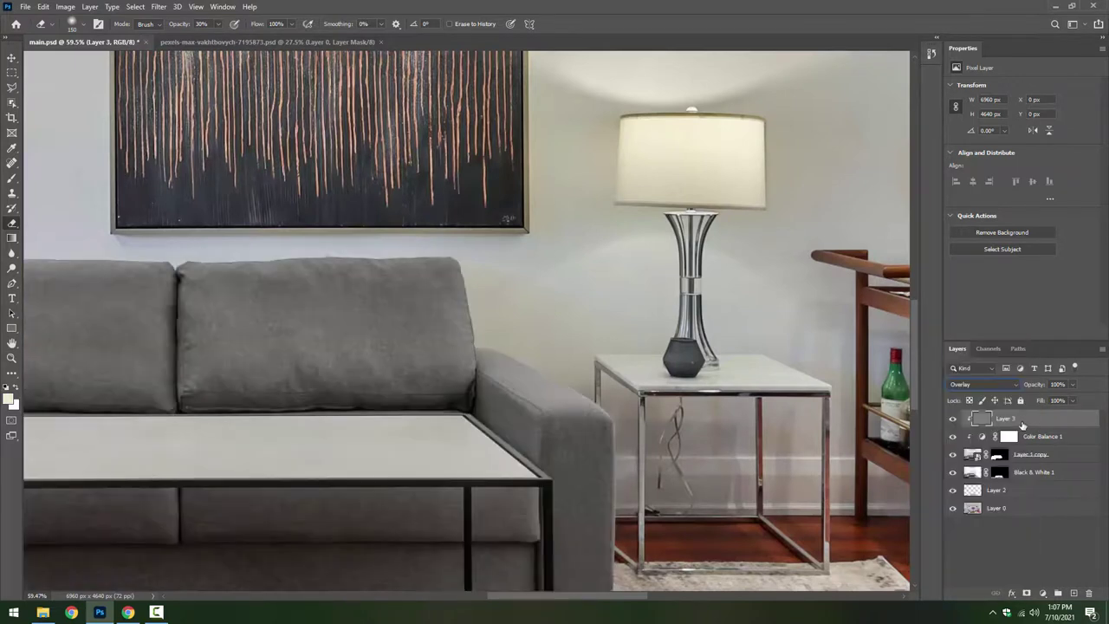
left_click(11, 267)
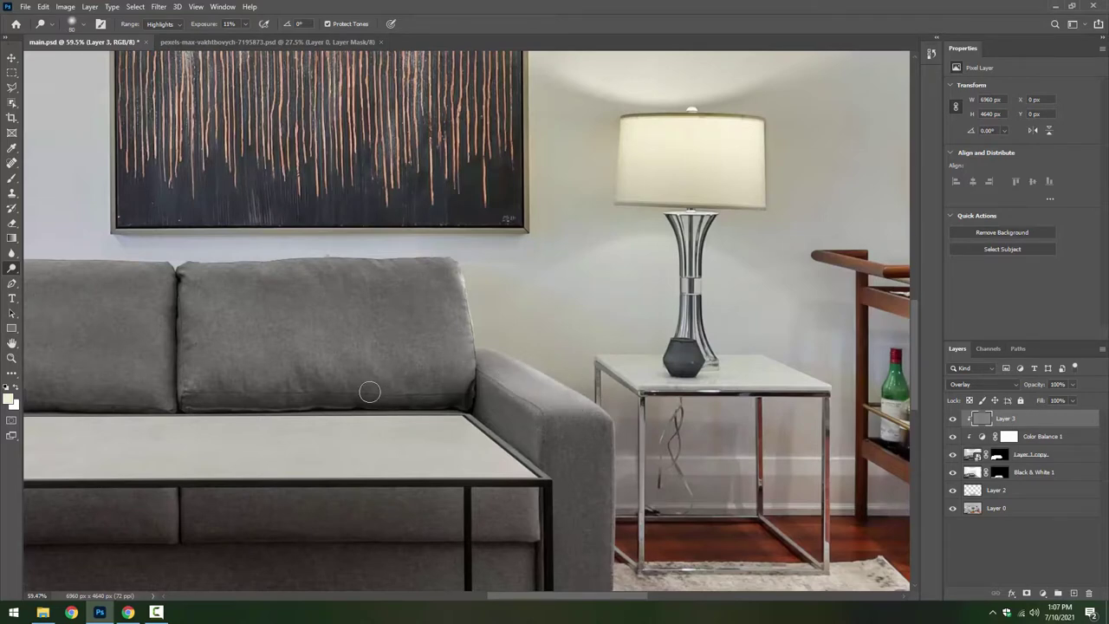
Zoom around to review the grey sectional and coffee table composite, then save main.psd.
scroll(369, 393, "down", 3)
scroll(369, 392, "up", 4)
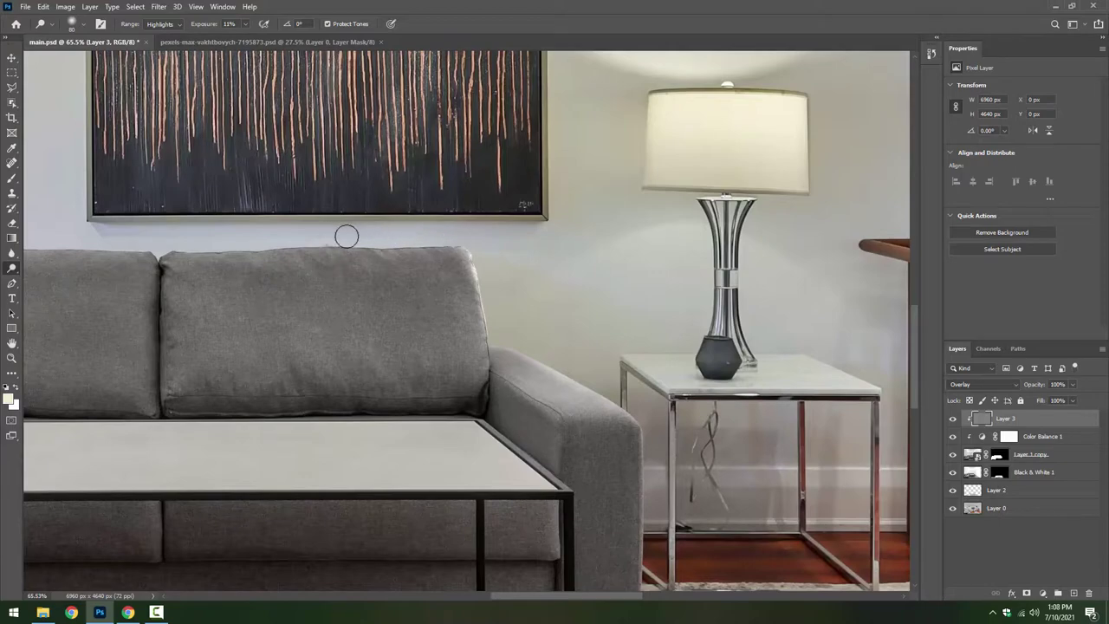
scroll(440, 389, "down", 3)
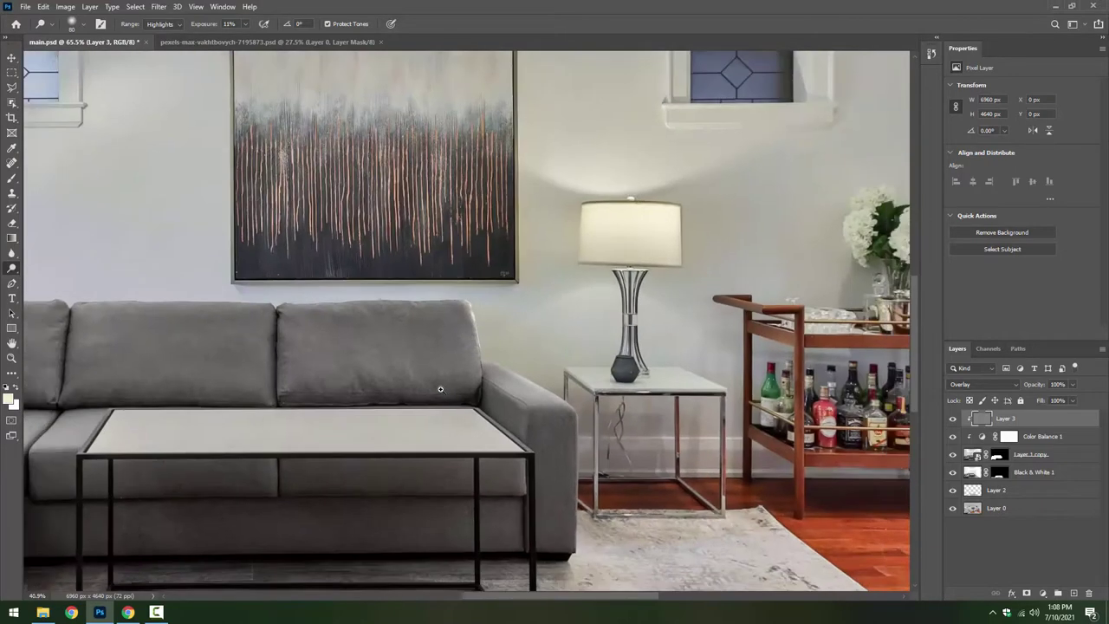
scroll(450, 402, "down", 2)
scroll(419, 366, "up", 1)
scroll(475, 364, "down", 2)
scroll(471, 364, "down", 1)
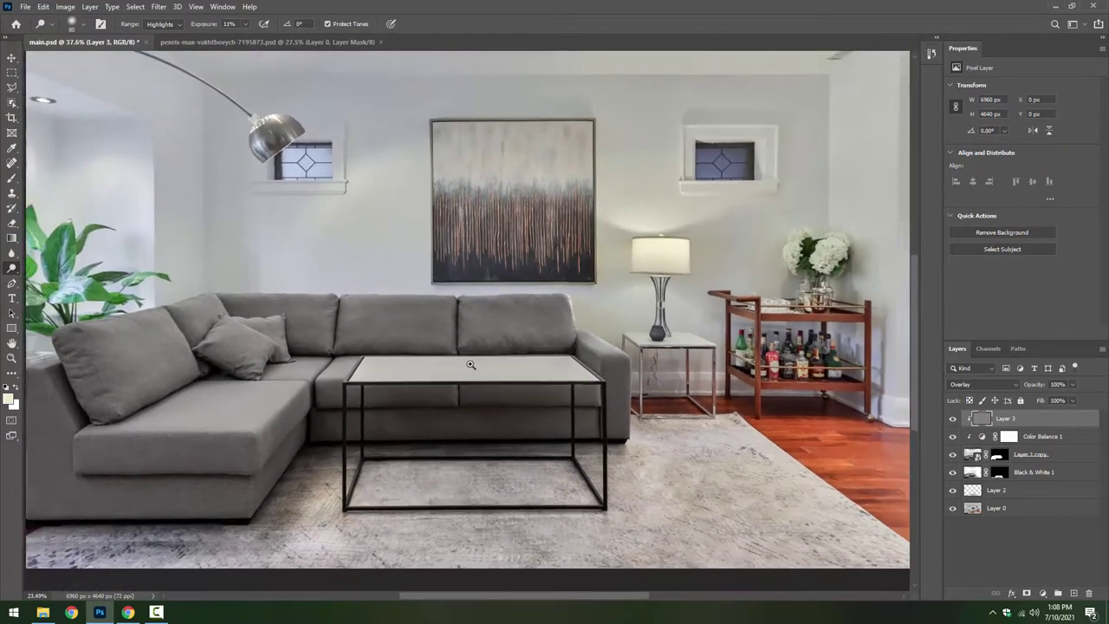
scroll(470, 365, "down", 2)
scroll(466, 367, "up", 1)
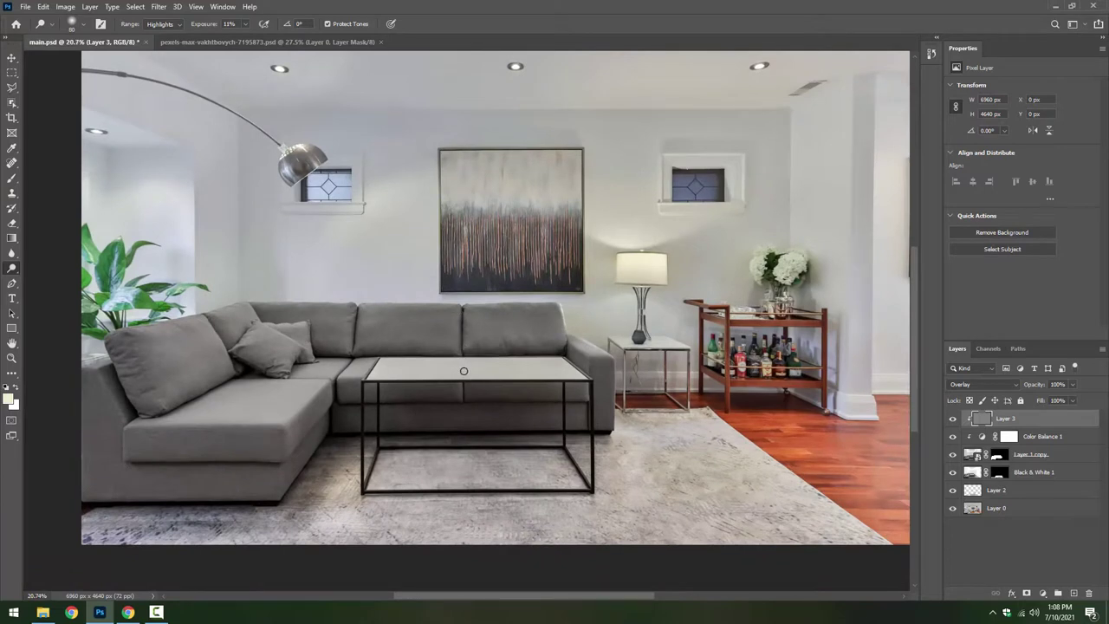
scroll(475, 425, "down", 1)
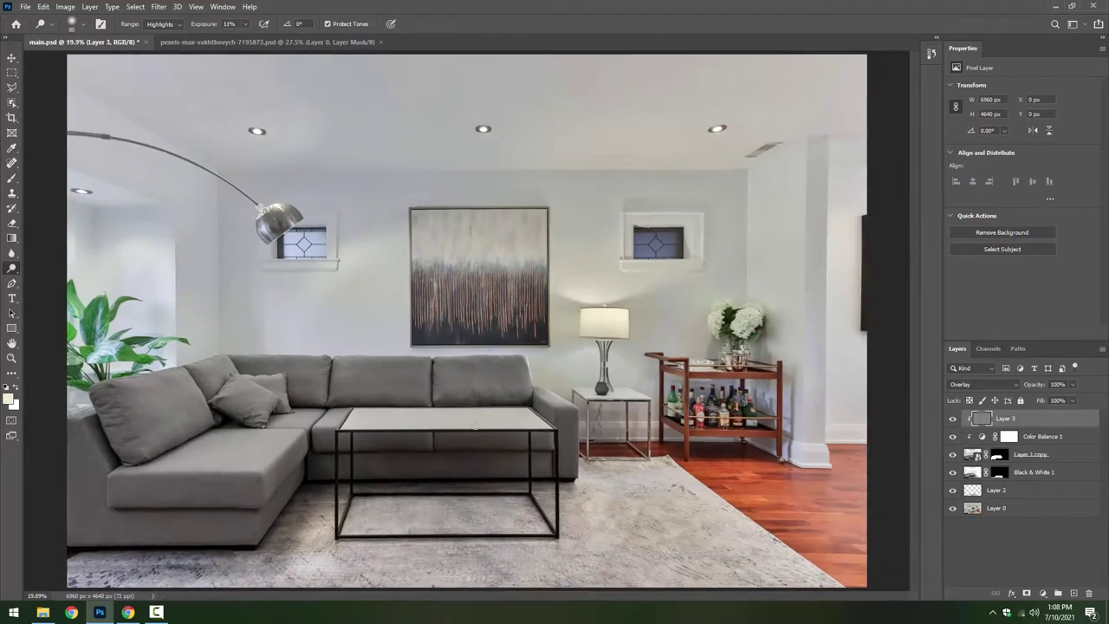
key("ctrl+s")
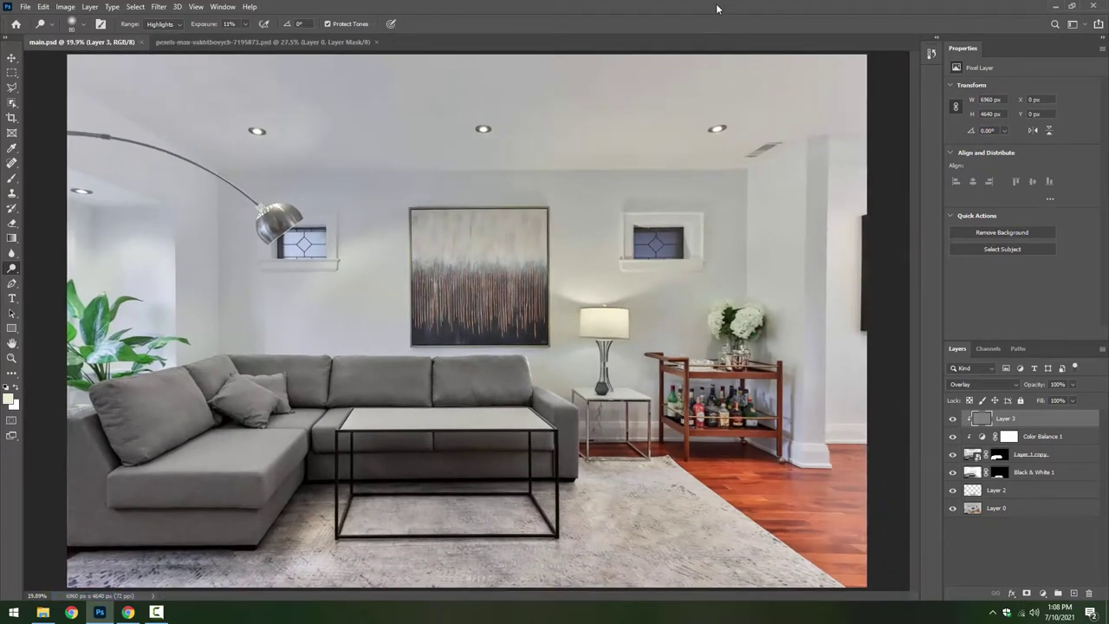